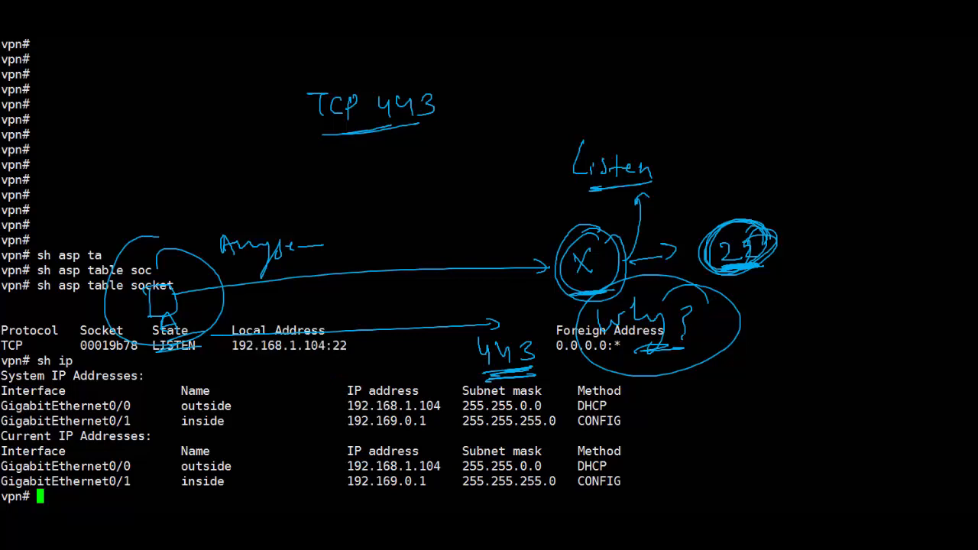
- Highlight the SSH address 192.168.1.104:22, then run 'sh asp table socket' on ASAv1
drag(347, 346, 232, 346)
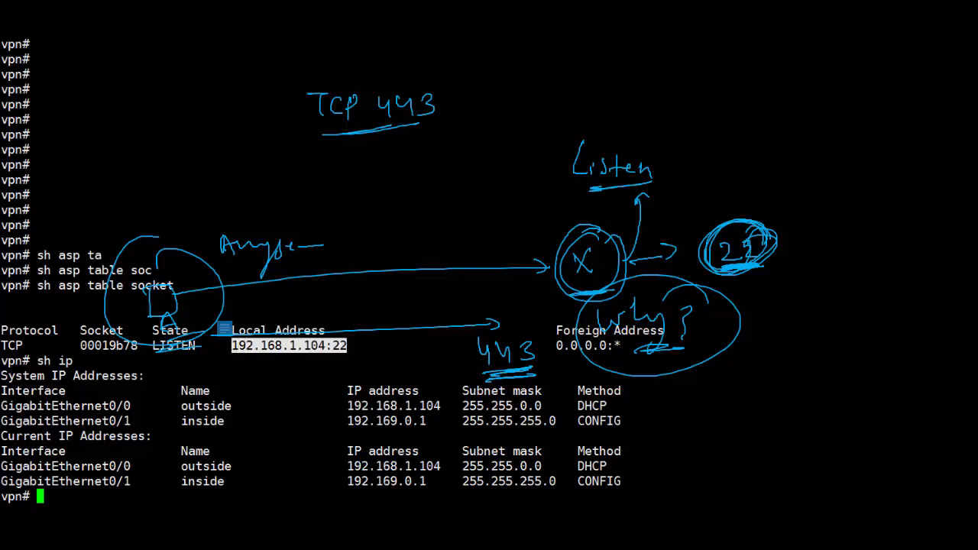
click(224, 329)
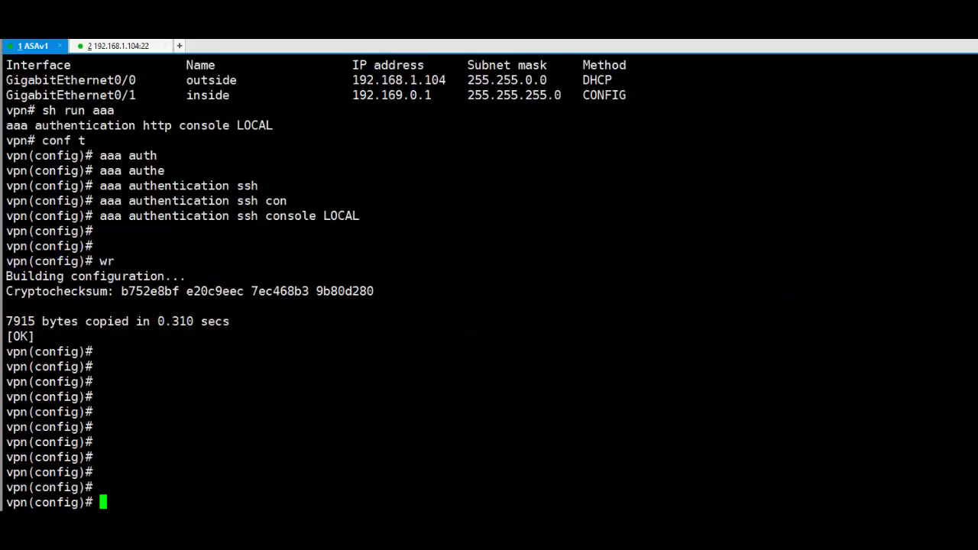
key(Return)
key(Return)
key(Return)
key(Return)
key(Return)
key(Return)
key(Return)
key(Return)
key(Return)
key(Return)
key(Return)
key(Return)
key(Return)
key(Return)
key(Return)
key(Return)
key(Return)
key(Return)
text(sh asp ta)
key(Tab)
text(so)
key(Tab)
key(Return)
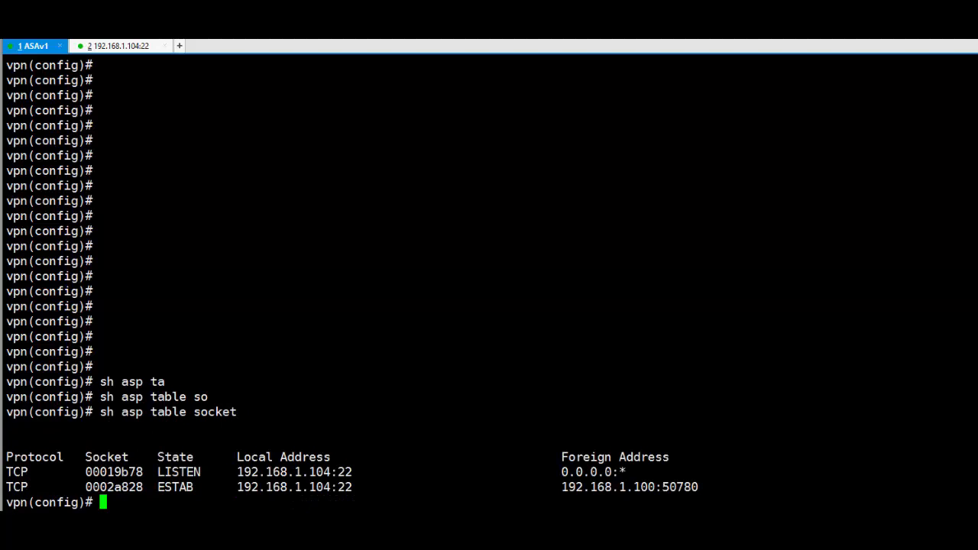
- Highlight the established SSH session row and its remote address 192.168.1.100:50780
drag(172, 472, 143, 487)
click(366, 472)
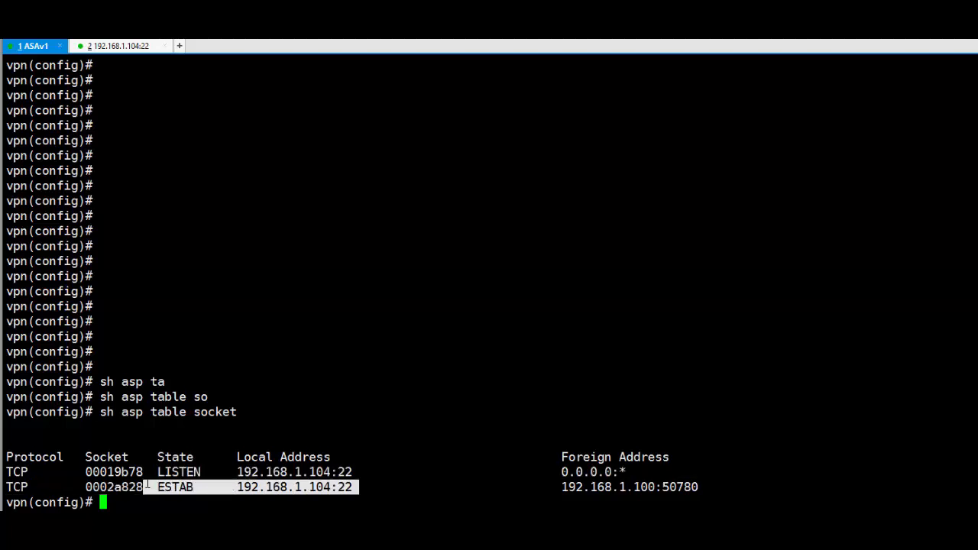
click(335, 489)
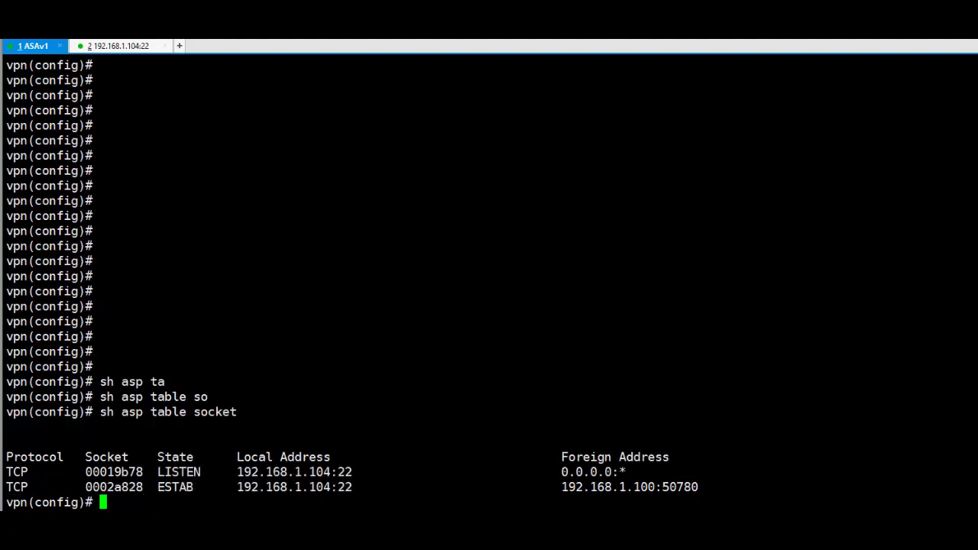
drag(570, 486, 699, 487)
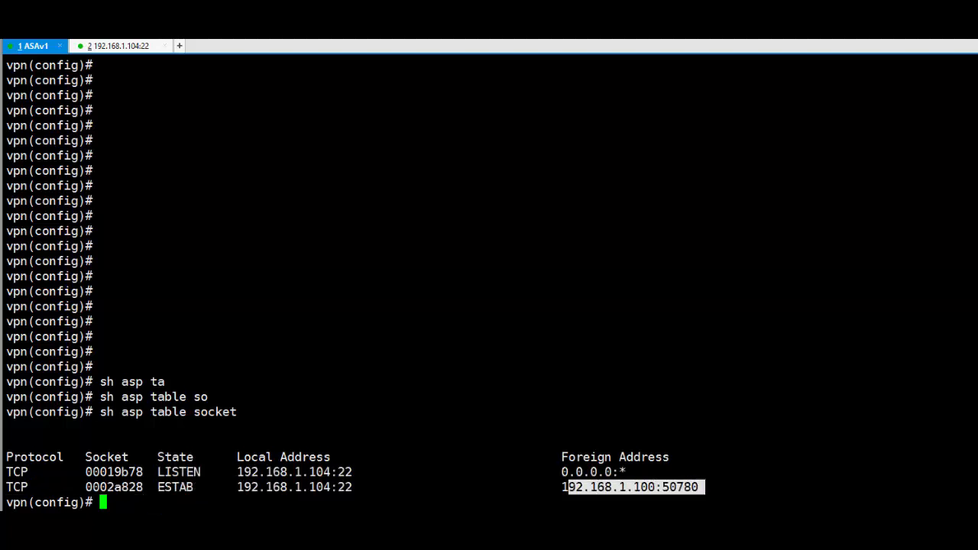
click(699, 487)
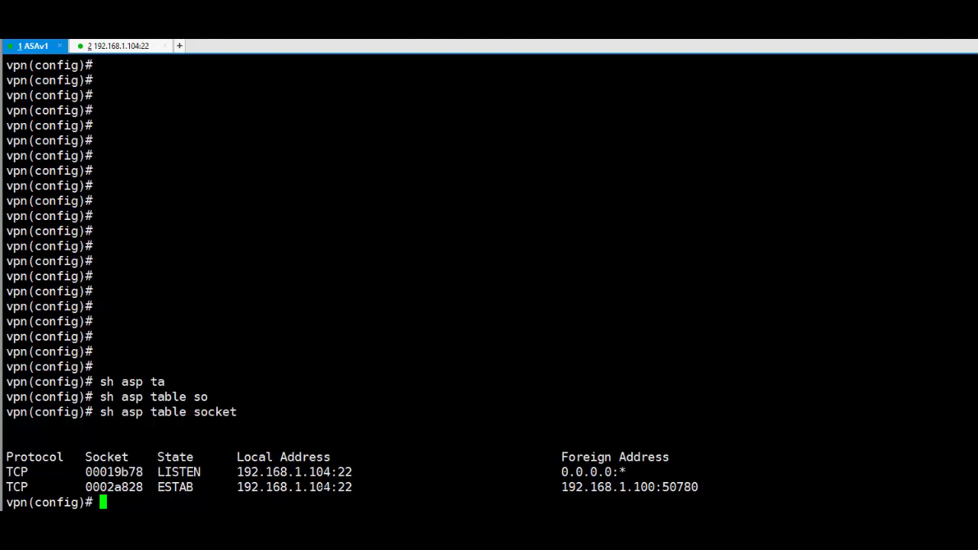
key(Return)
key(Return)
key(Return)
key(Return)
key(Return)
key(Return)
key(Return)
key(Return)
key(Return)
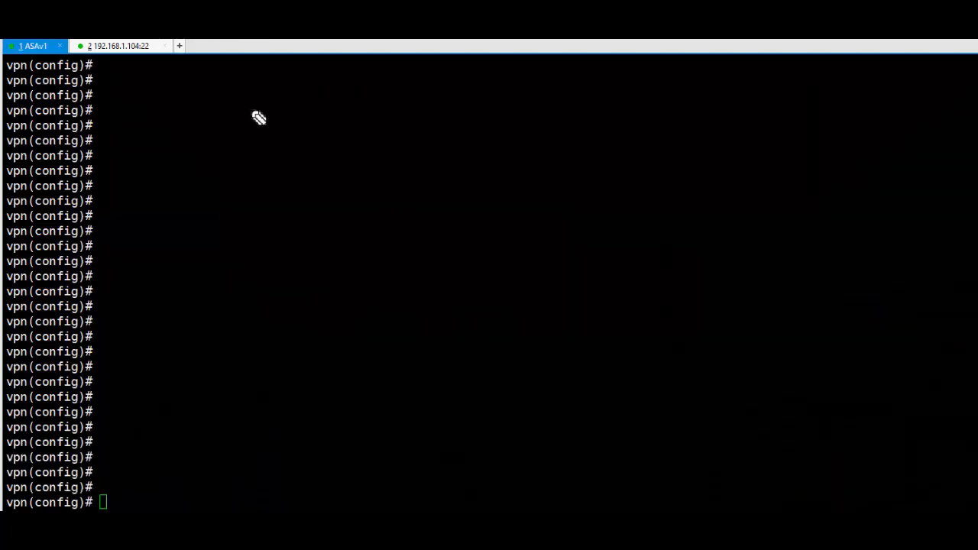
mouse_move(239, 99)
mouse_down()
mouse_move(295, 122)
mouse_move(347, 99)
mouse_up()
drag(243, 132, 379, 118)
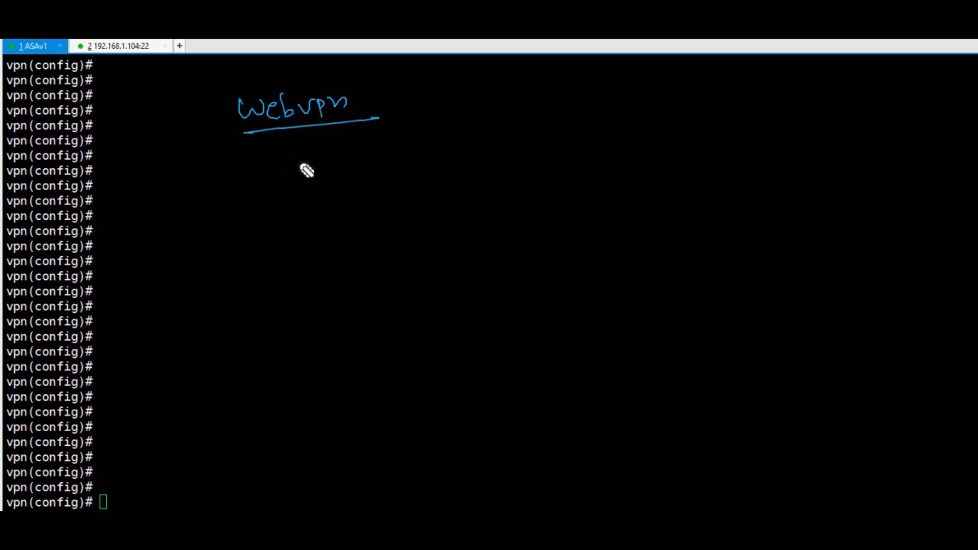
mouse_move(282, 162)
mouse_down()
mouse_move(315, 175)
mouse_move(395, 157)
mouse_up()
mouse_move(310, 123)
mouse_down()
mouse_move(332, 126)
mouse_move(324, 132)
mouse_up()
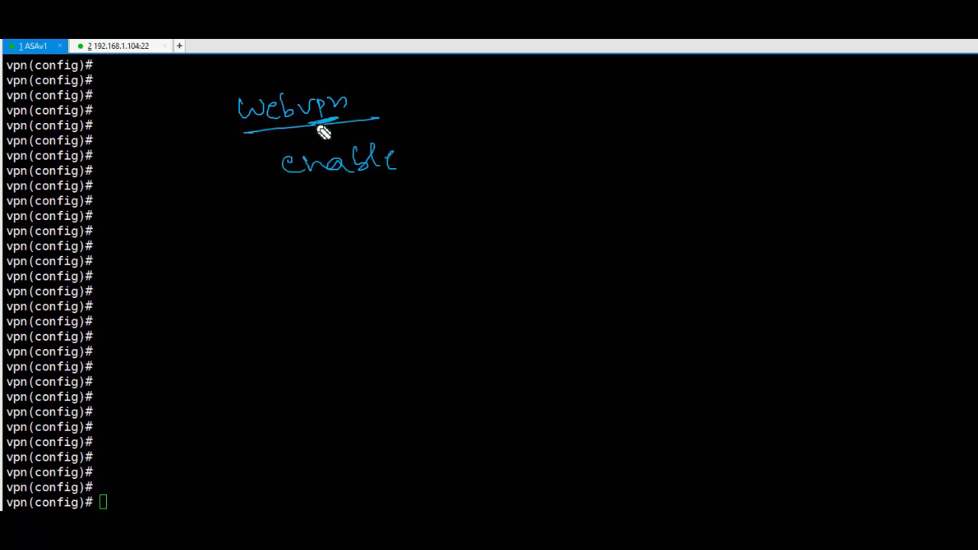
drag(366, 101, 385, 98)
mouse_move(413, 85)
mouse_down()
mouse_move(465, 100)
mouse_move(464, 72)
mouse_move(489, 88)
mouse_up()
drag(334, 186, 506, 153)
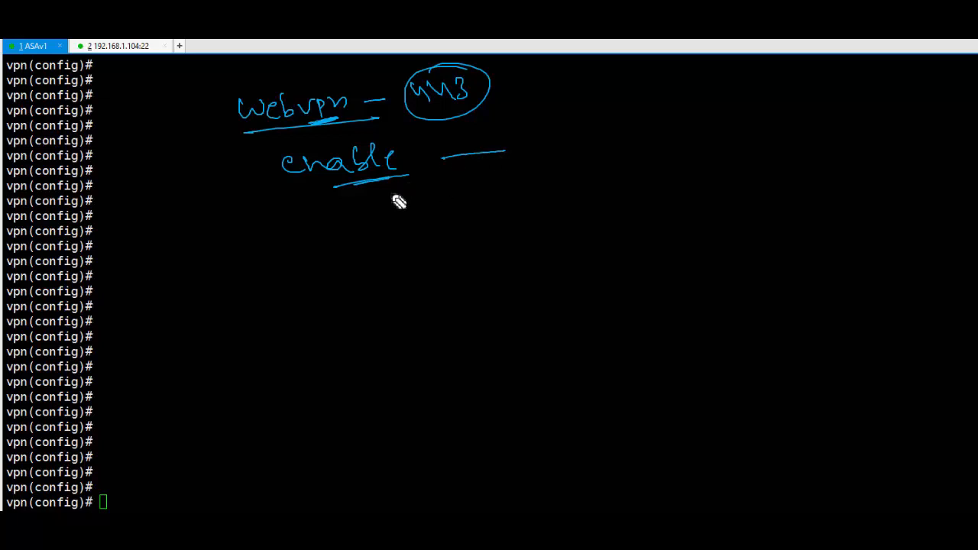
mouse_move(293, 268)
mouse_down()
mouse_move(305, 282)
mouse_move(354, 267)
mouse_move(299, 271)
mouse_up()
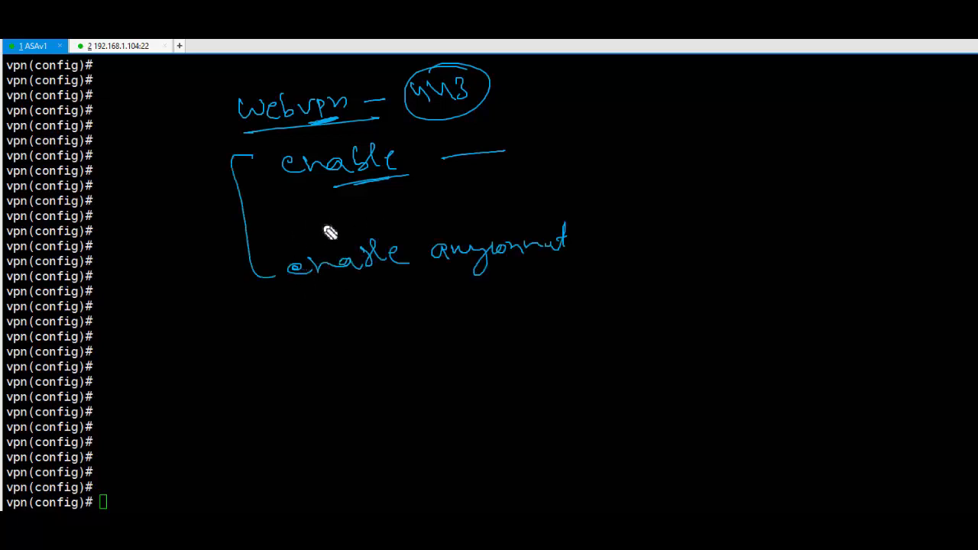
drag(293, 210, 369, 207)
mouse_move(268, 230)
mouse_down()
mouse_move(304, 227)
mouse_move(295, 234)
mouse_up()
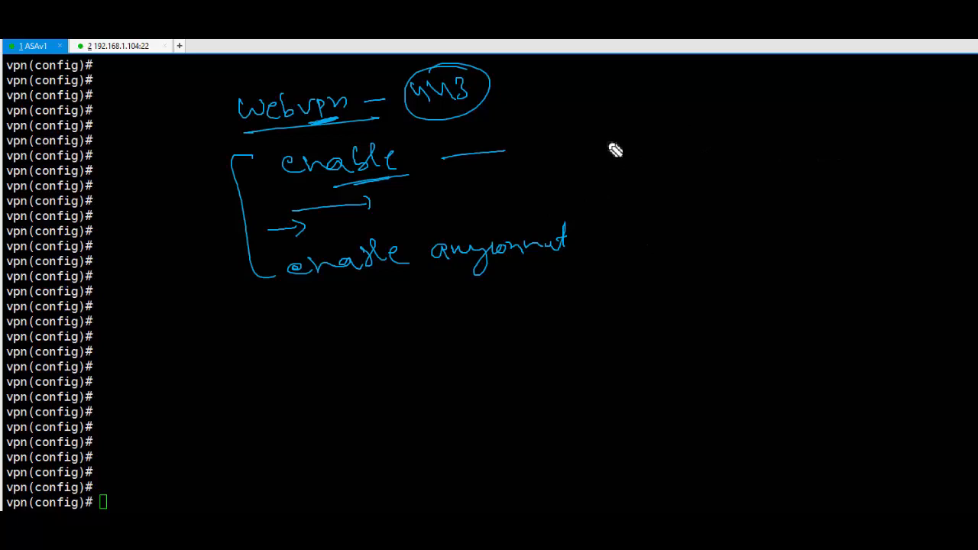
mouse_move(650, 126)
mouse_down()
mouse_move(695, 118)
mouse_move(710, 131)
mouse_move(703, 148)
mouse_up()
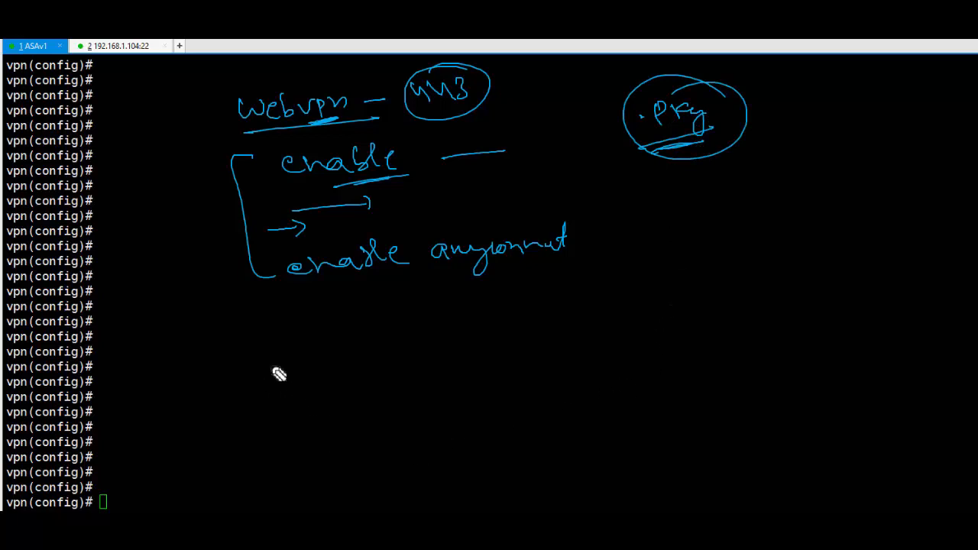
- Run 'show flash:' and highlight the AnyConnect 4.3 package in the listing
text(sh fla)
key(Tab)
key(Return)
triple_click(428, 457)
click(431, 457)
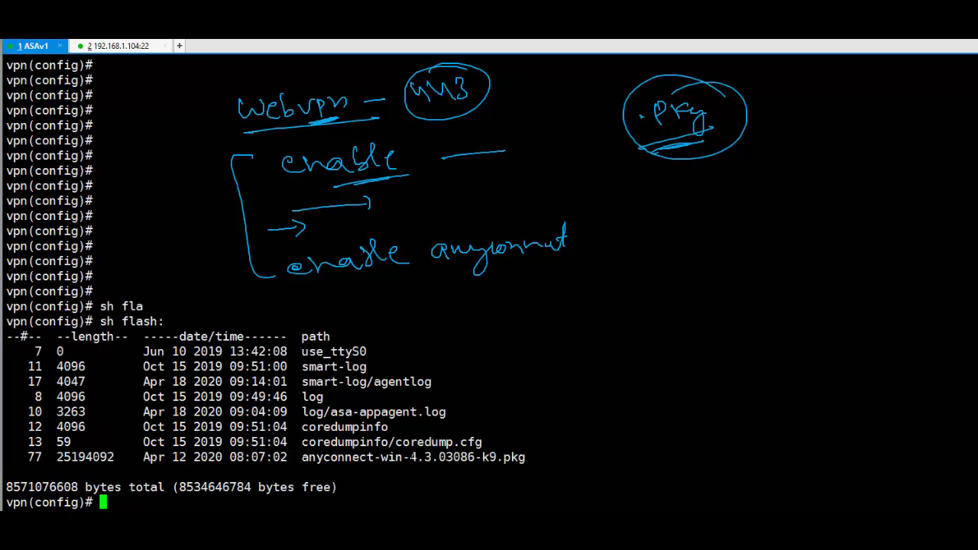
drag(411, 457, 442, 457)
click(440, 457)
key(Return)
key(Return)
key(Return)
key(Return)
key(Return)
key(Return)
key(Return)
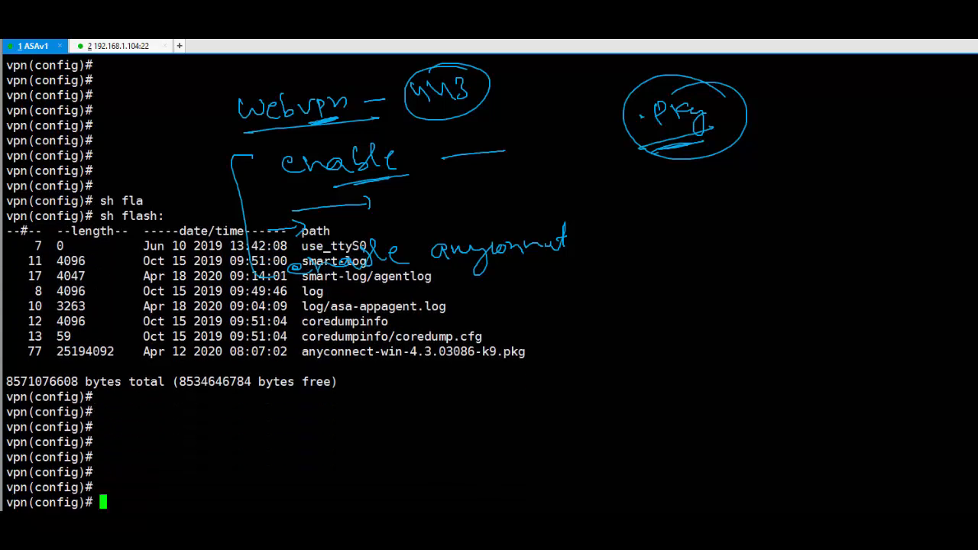
key(Return)
key(Return)
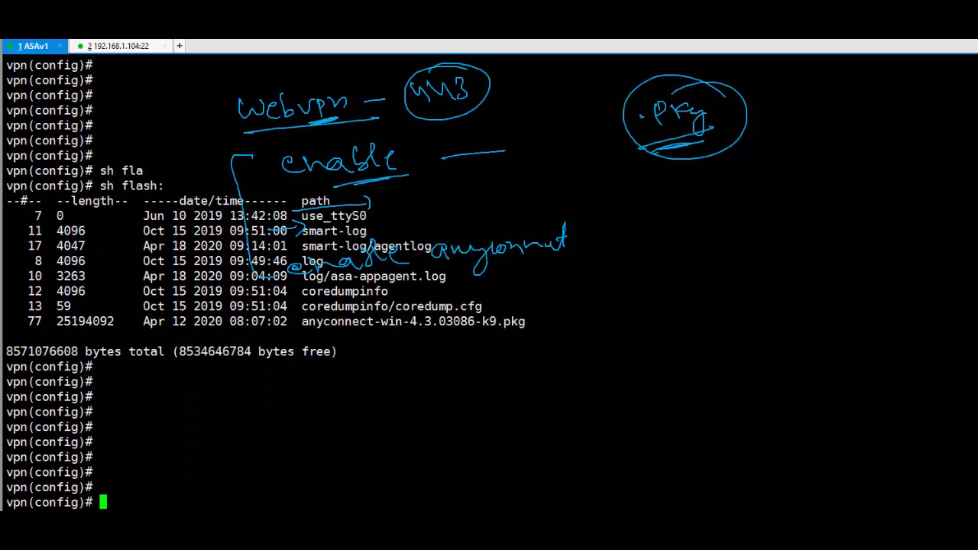
- Enter webvpn mode, check 'enable ?' help, and enable WebVPN on the outside interface
text(web)
key(Tab)
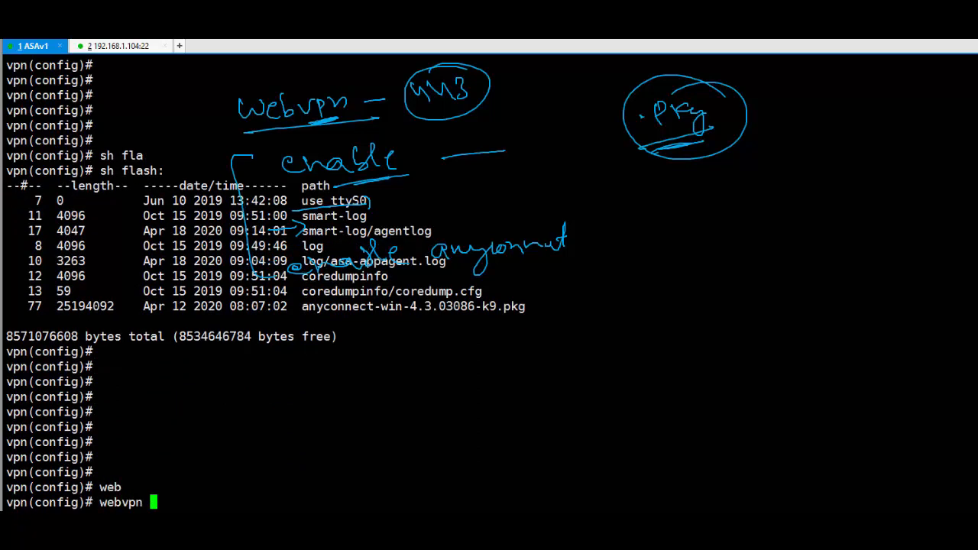
key(Return)
key(Return)
key(Return)
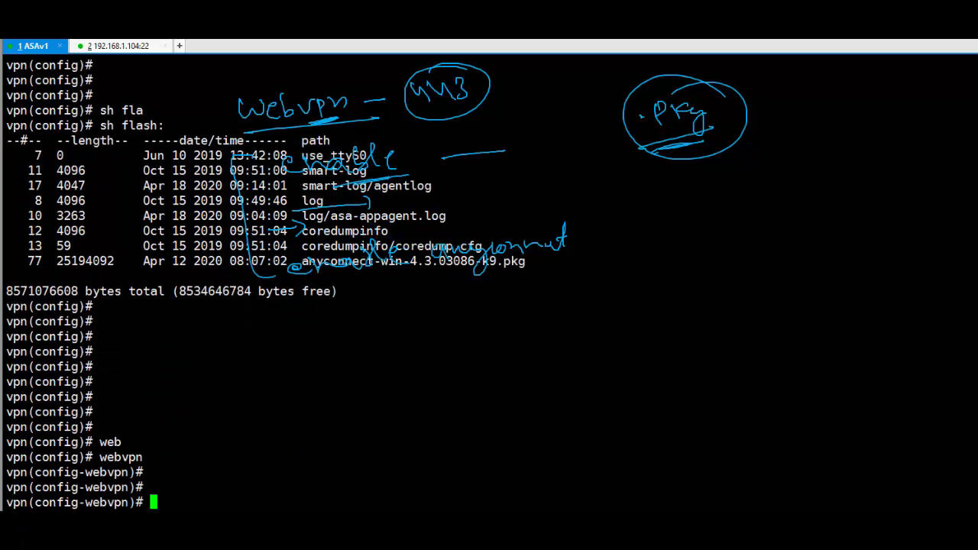
text(ena)
key(Tab)
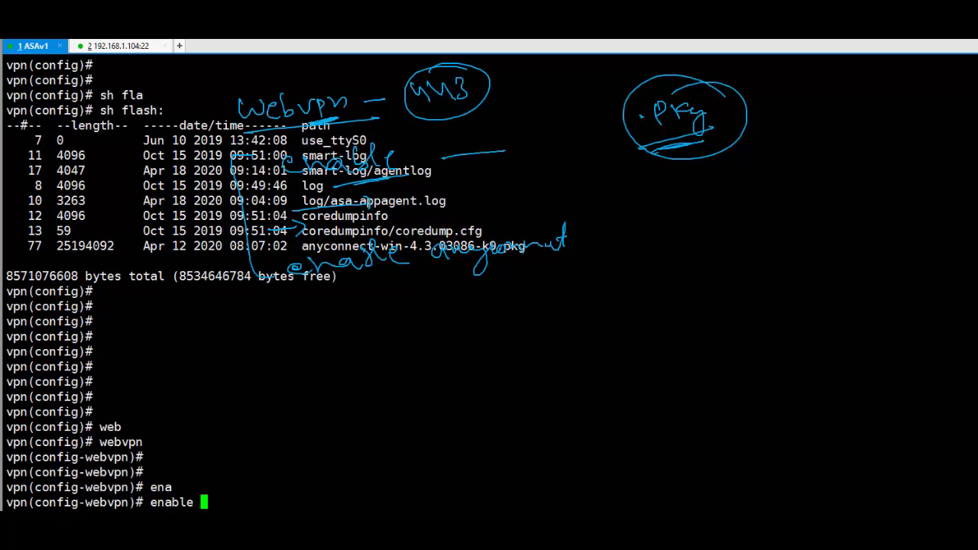
text(?)
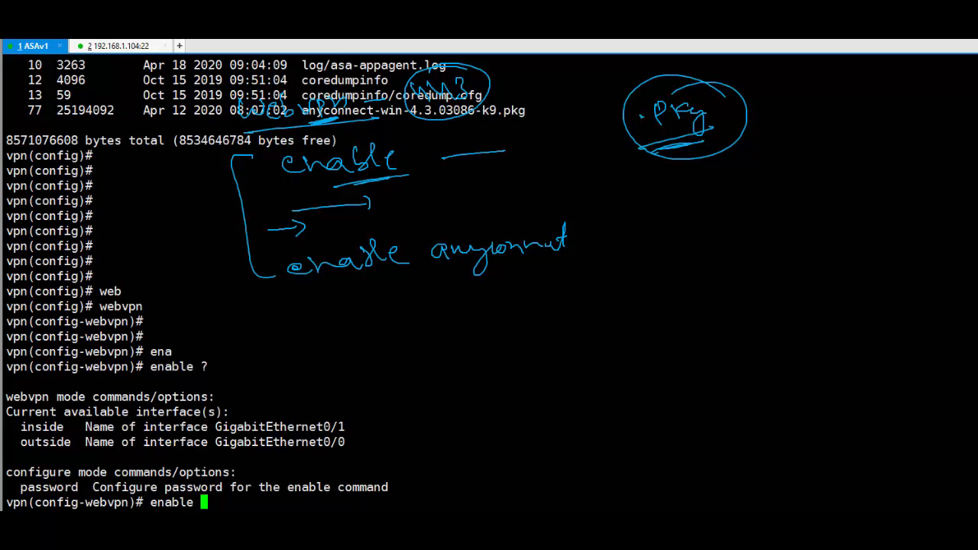
text(ou)
key(Tab)
key(Return)
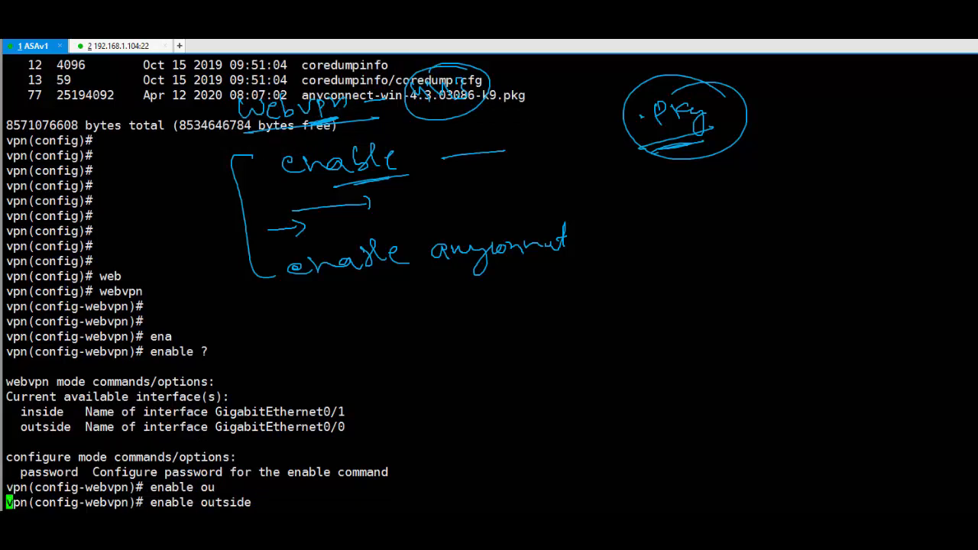
key(Return)
key(Return)
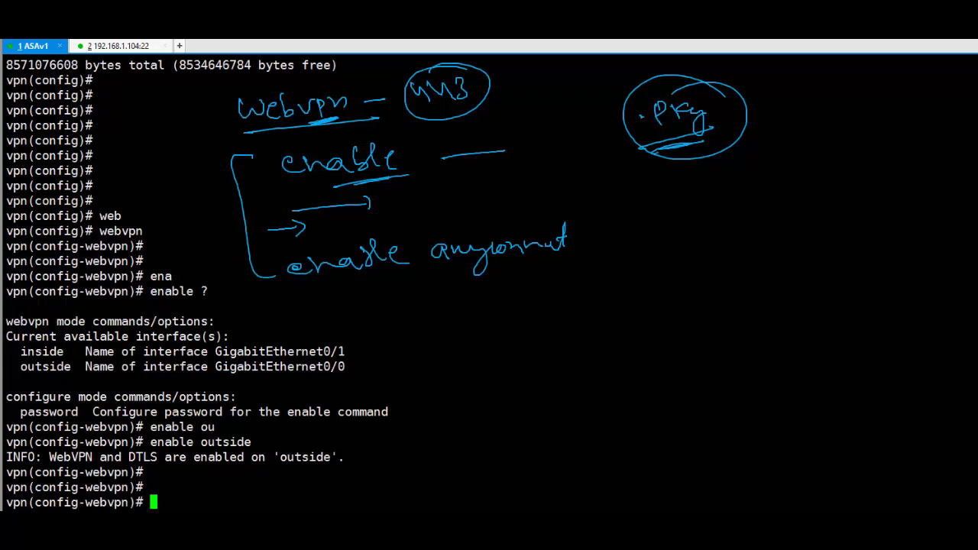
- Run 'sh asp table socket' again and highlight the new SSL and DTLS listeners on 192.168.1.104:443
text(sh asp ta)
key(Tab)
text(s)
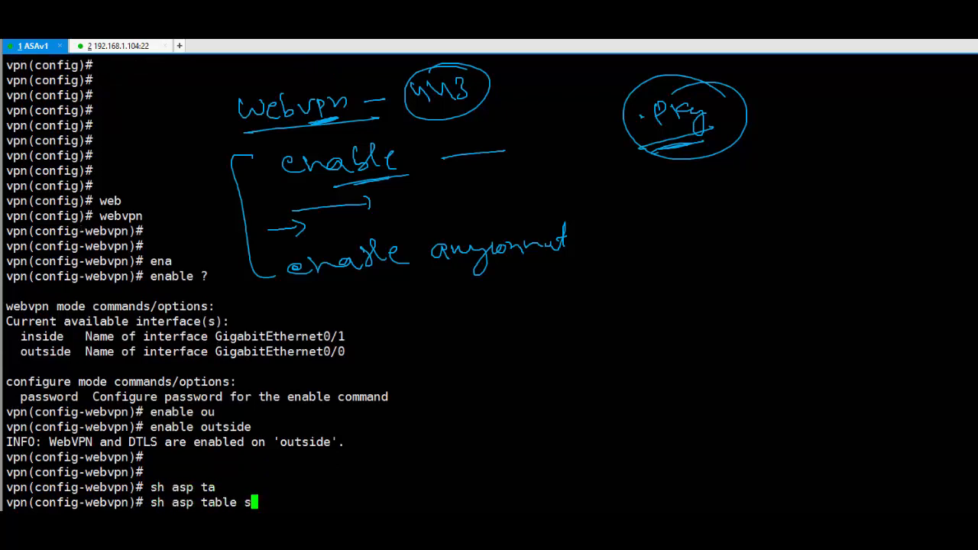
text(oc)
key(Tab)
key(Return)
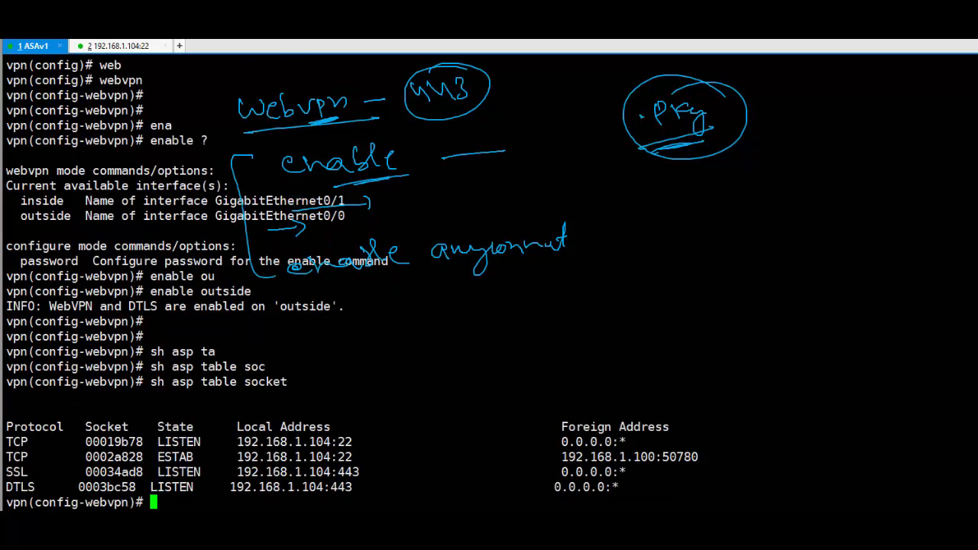
drag(360, 487, 7, 473)
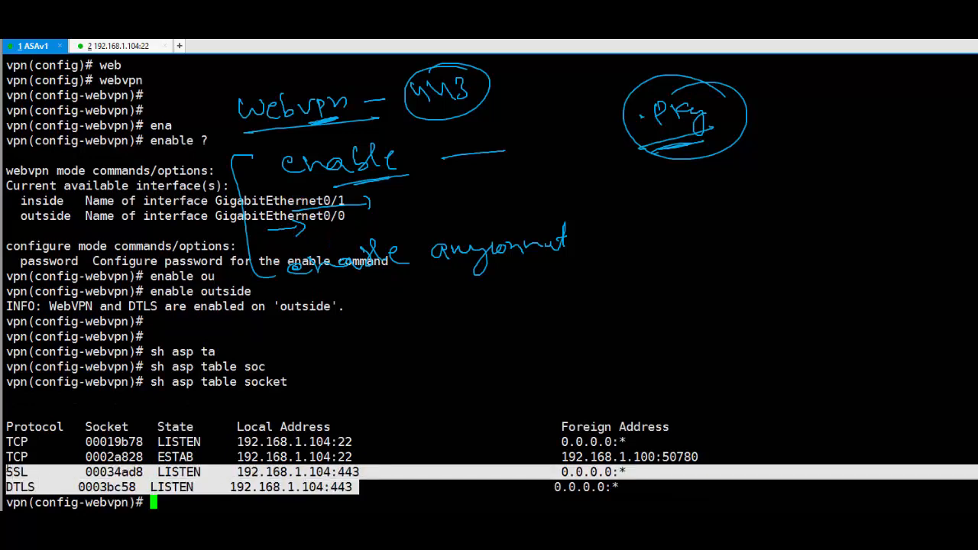
click(356, 485)
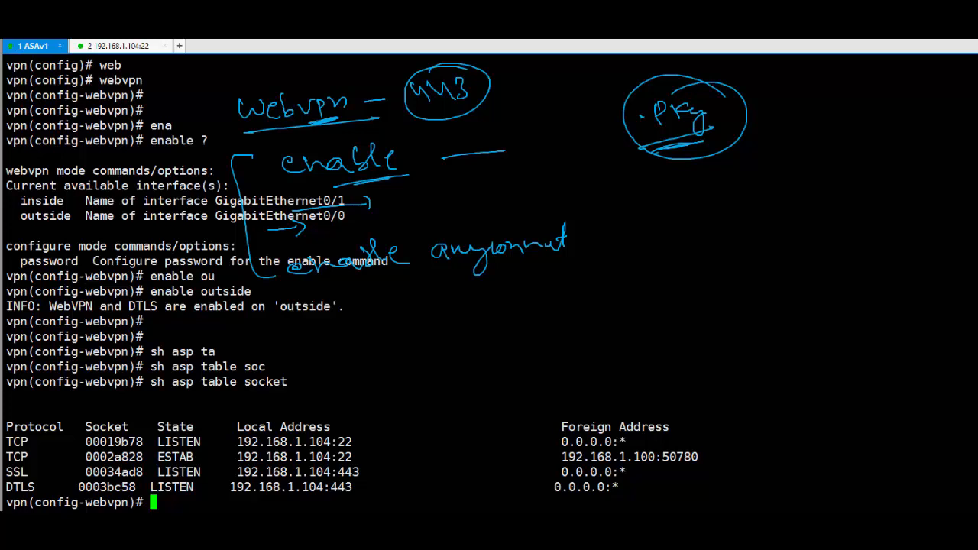
key(Return)
key(Return)
key(Return)
key(Return)
key(Return)
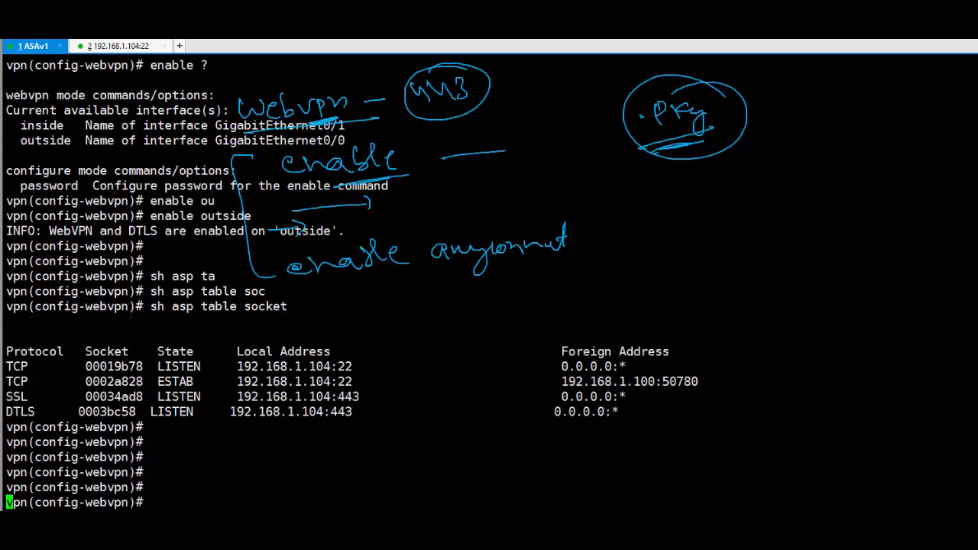
key(Return)
key(Return)
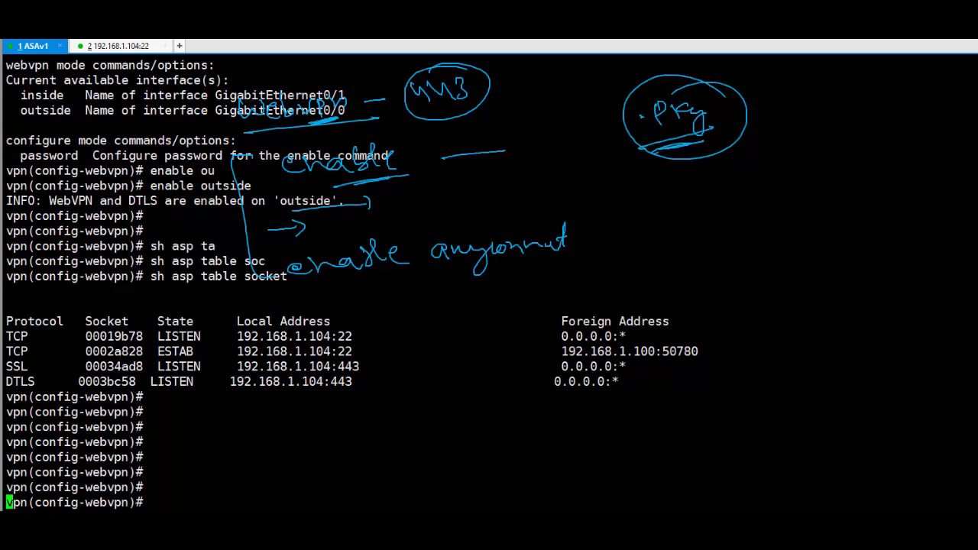
key(Return)
key(Return)
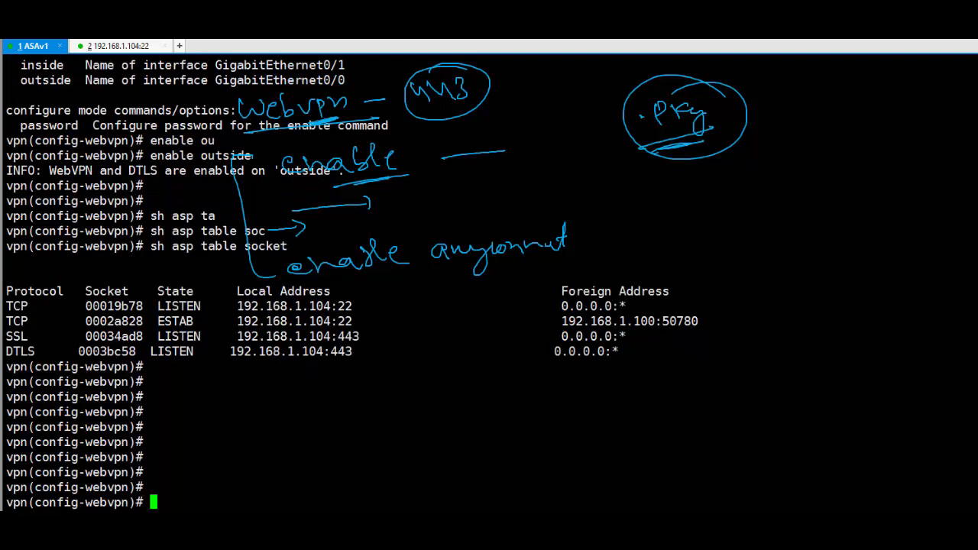
- Run 'anyconnect enable' under webvpn
text(e)
text(any)
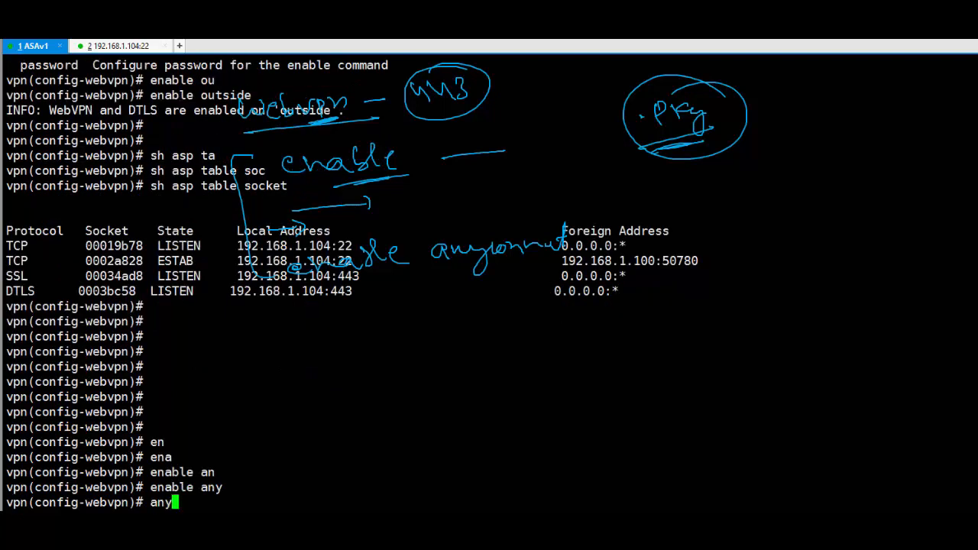
key(Tab)
text(en)
key(Tab)
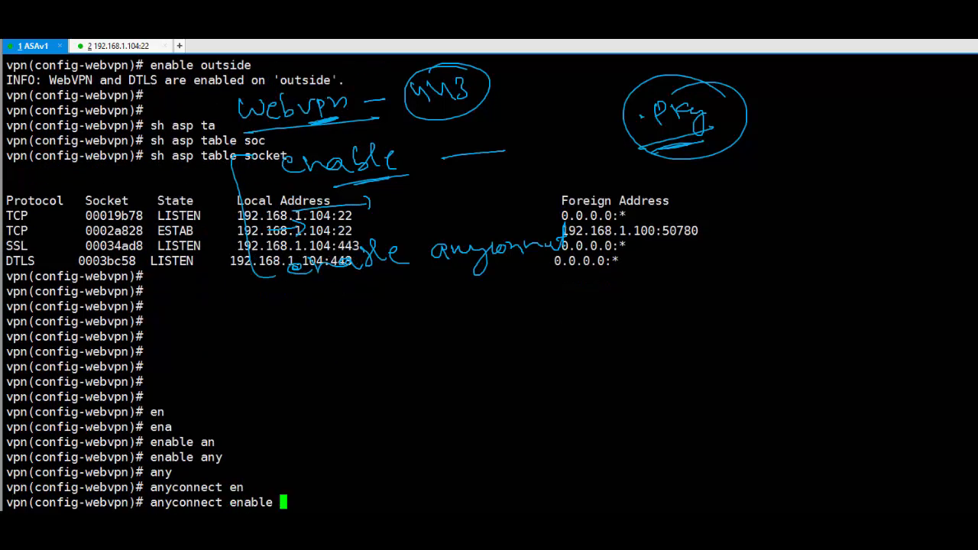
key(Return)
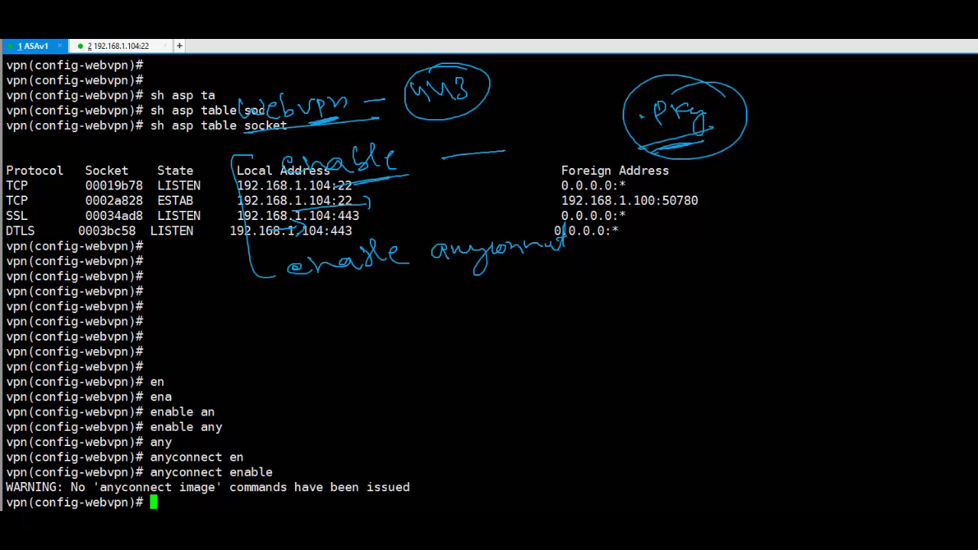
- Set the AnyConnect image to disk0:/anyconnect-win-4.3.03086-k9.pkg
text(a)
key(BackSpace)
text(im)
key(Tab)
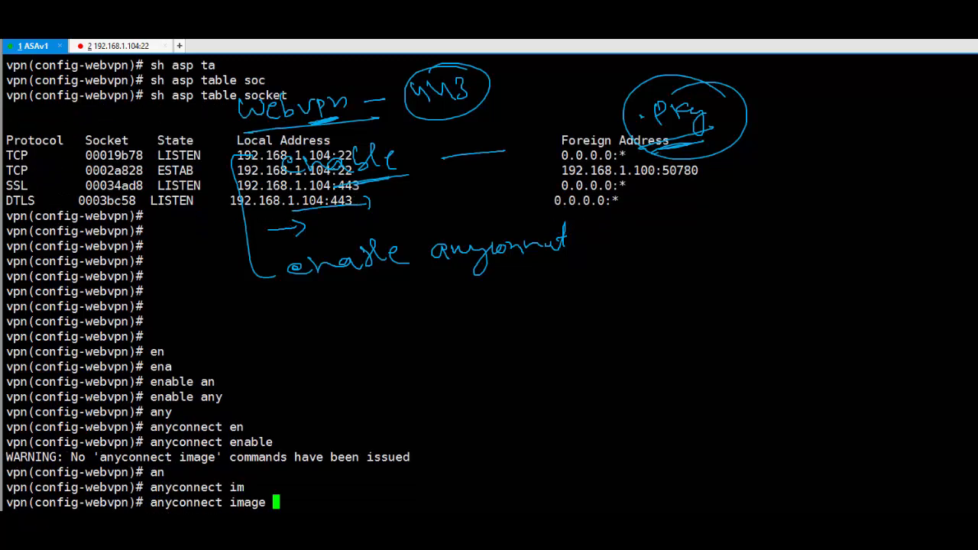
text(?)
text(dis)
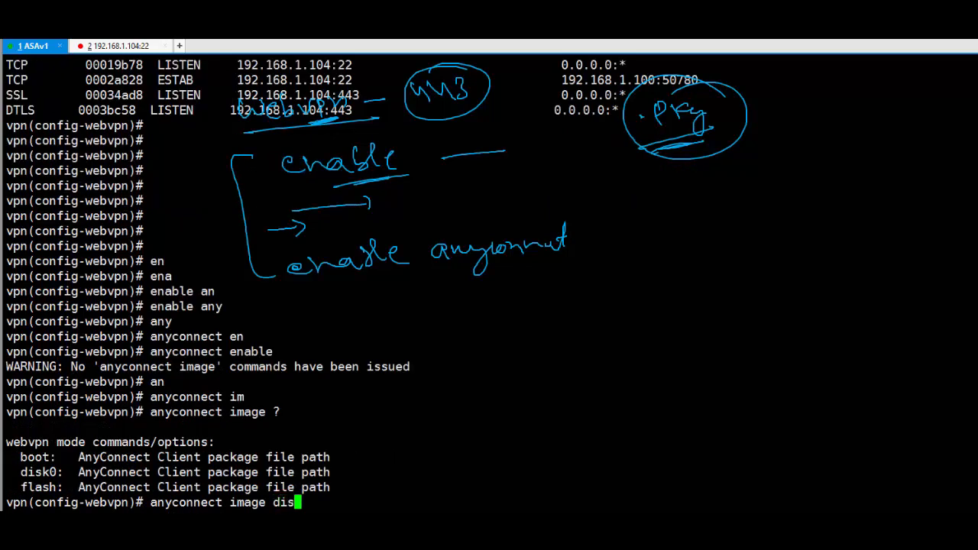
key(Tab)
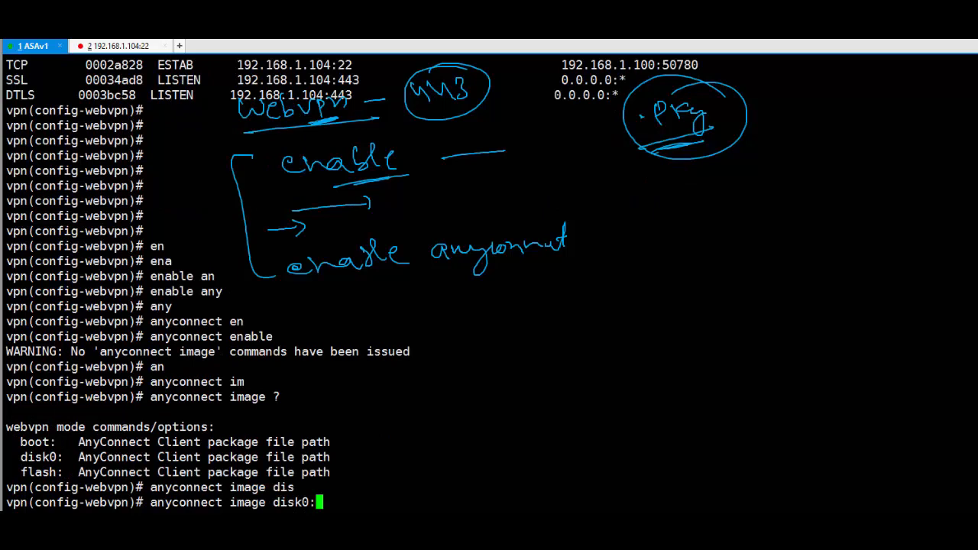
text(a)
key(Tab)
text(/a)
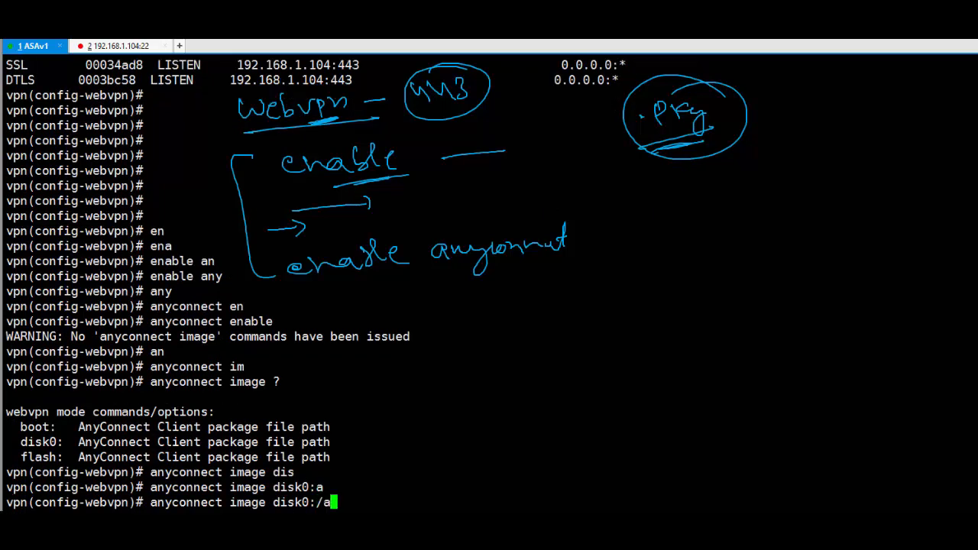
text(n)
key(Tab)
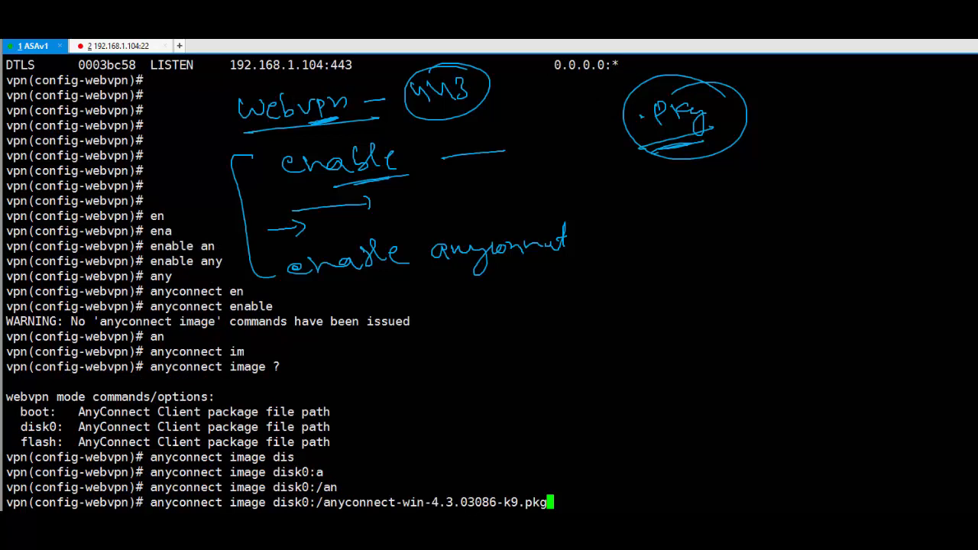
key(Return)
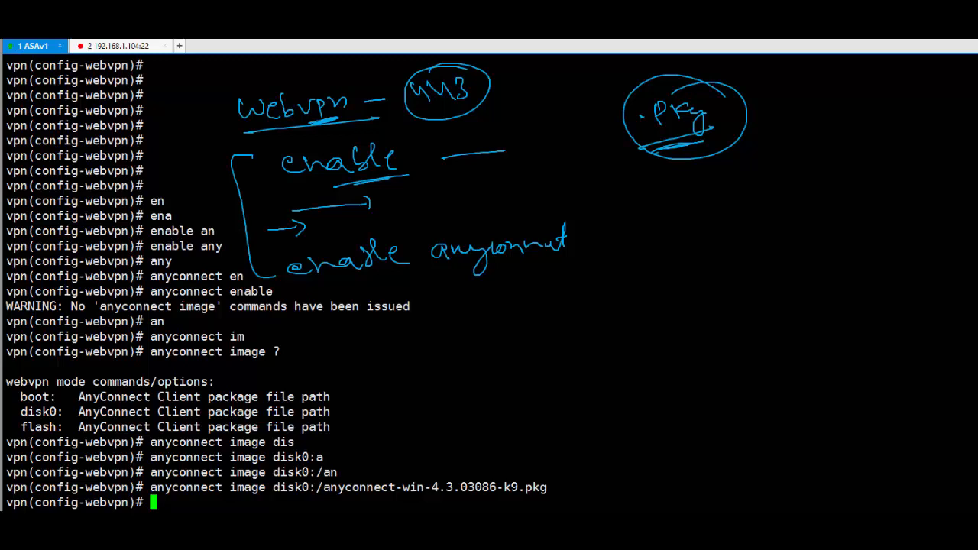
- Run 'anyconnect enable' again under webvpn
key(Return)
key(Return)
key(Return)
text(anyconnect e)
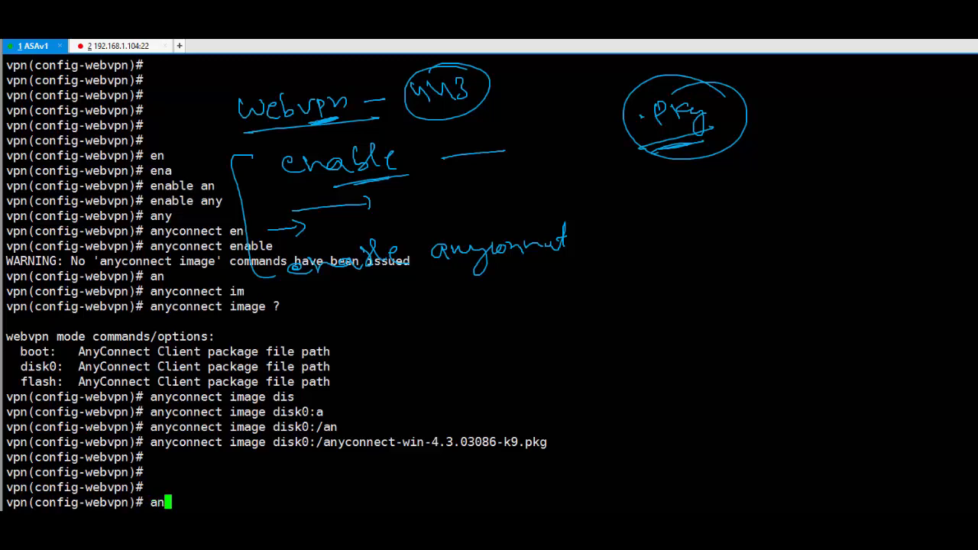
key(Tab)
text(en)
key(Tab)
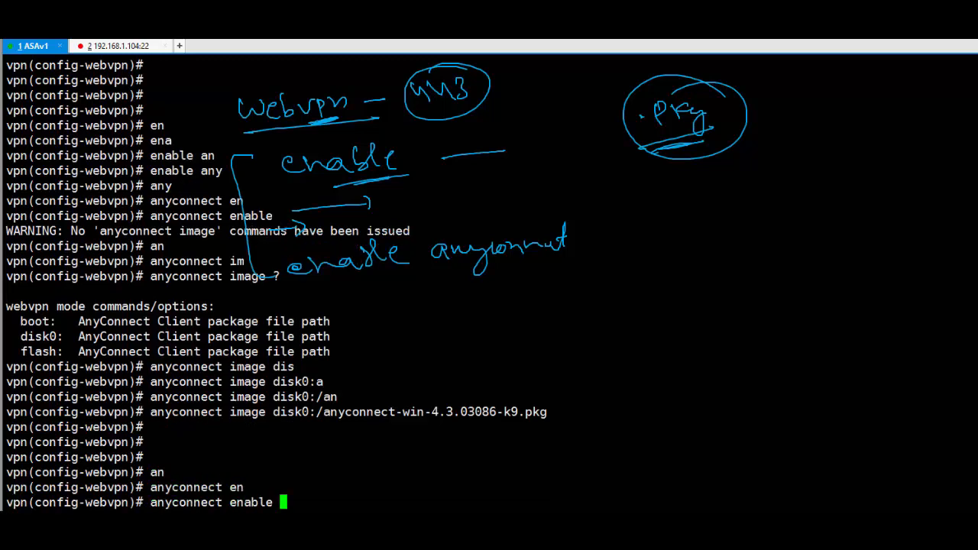
key(Return)
key(Return)
key(Return)
key(Return)
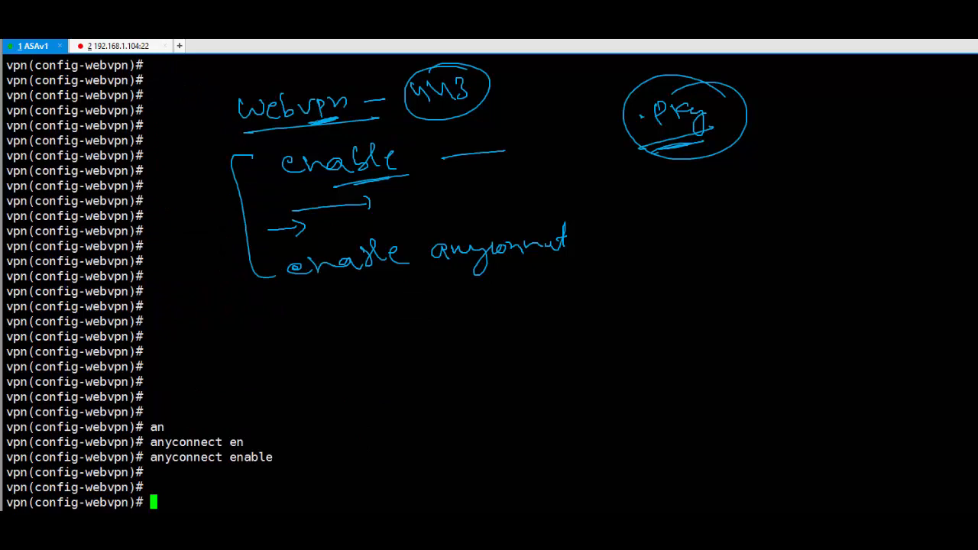
key(Return)
key(Return)
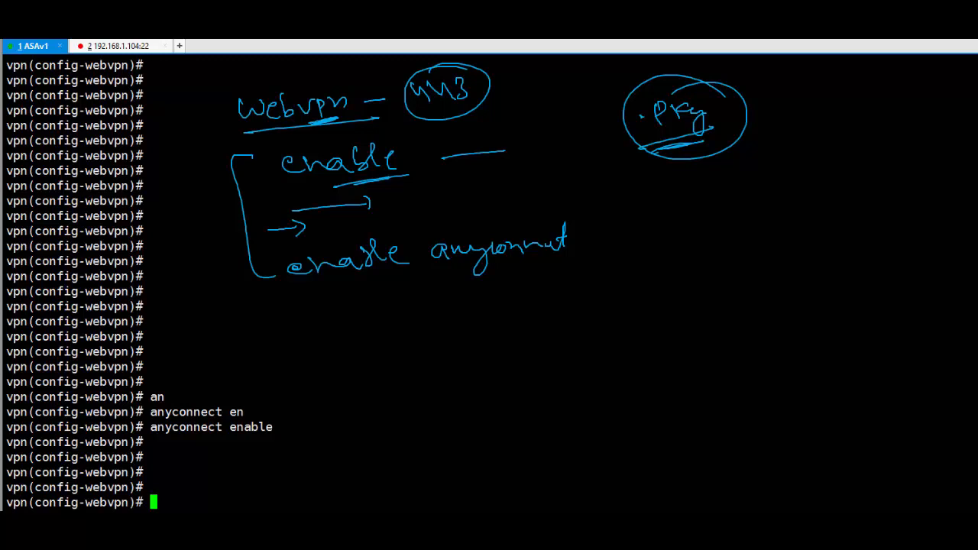
- Run 'sh run webvpn' and highlight the enable outside and AnyConnect image and enable lines
text(sh run web)
key(Tab)
key(Return)
key(Return)
key(Return)
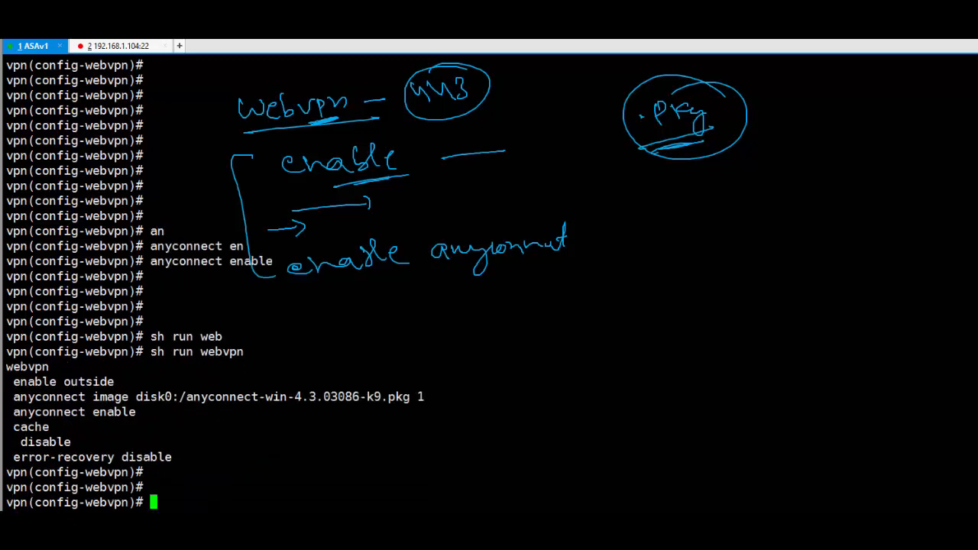
mouse_move(28, 381)
mouse_down()
mouse_move(114, 381)
mouse_move(10, 397)
mouse_move(10, 382)
mouse_up()
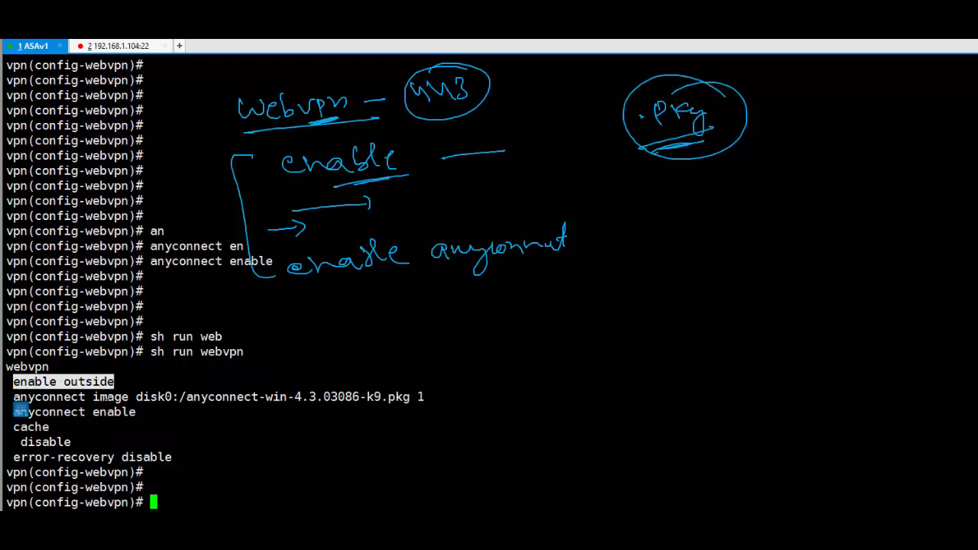
click(87, 385)
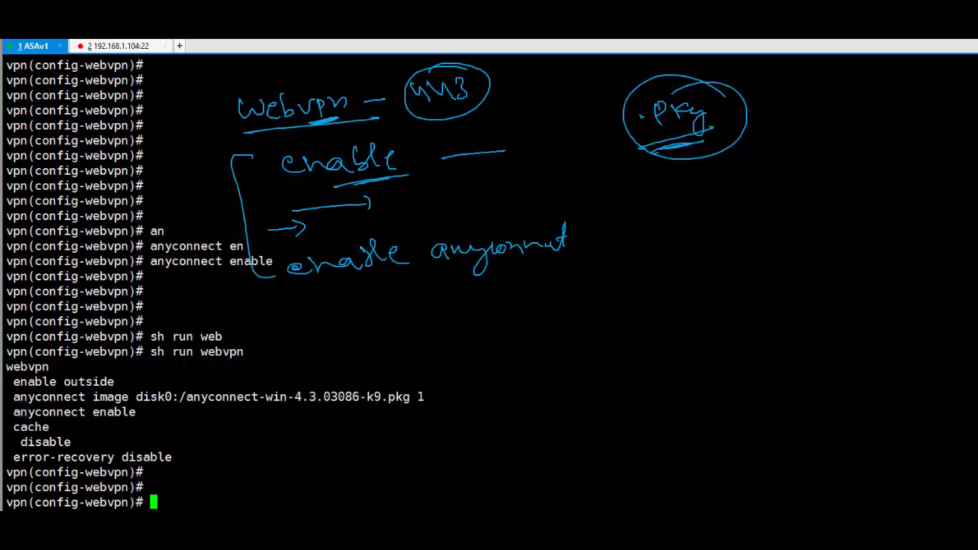
drag(12, 397, 165, 412)
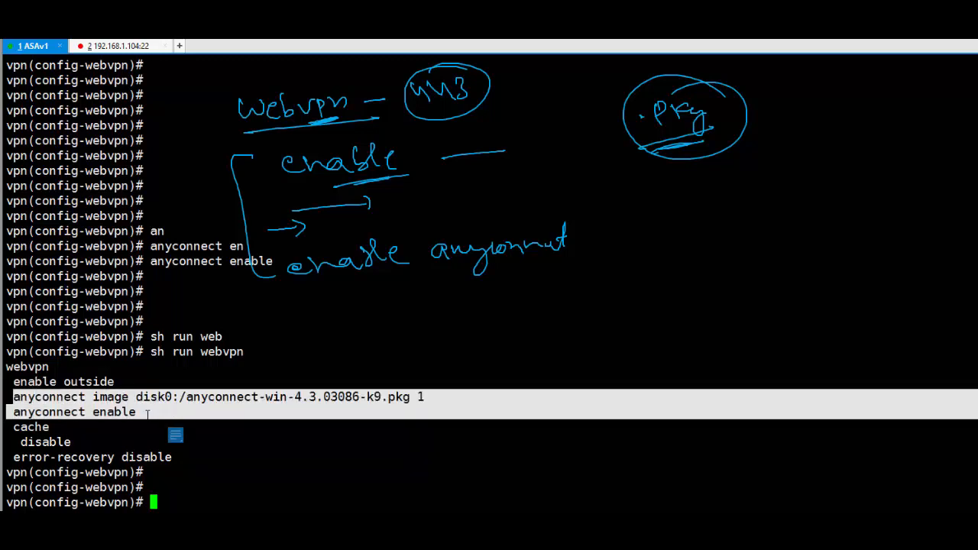
click(418, 400)
- Highlight the anyconnect-win-4.3.03086-k9.pkg image line, the enable keyword, and the cache and error-recovery lines
drag(411, 397, 187, 397)
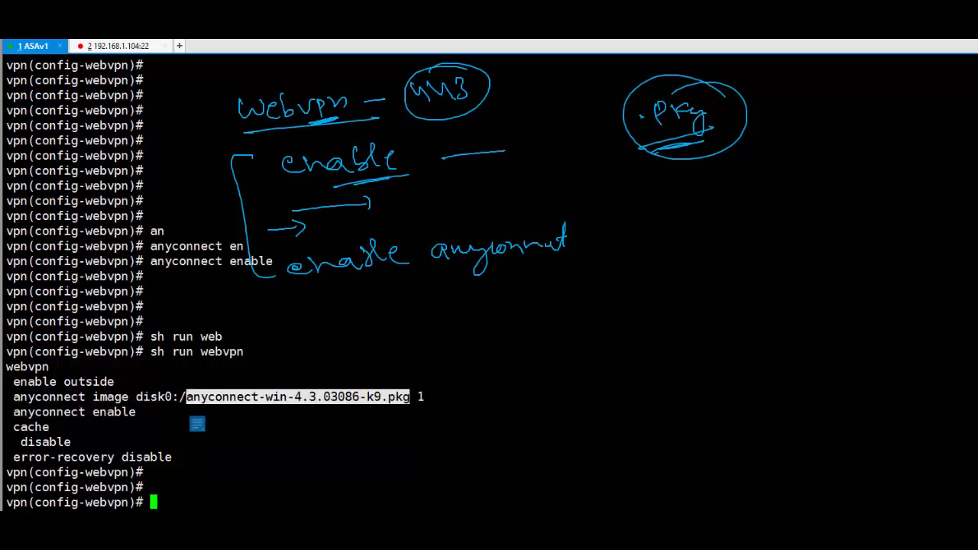
click(392, 397)
drag(417, 398, 35, 398)
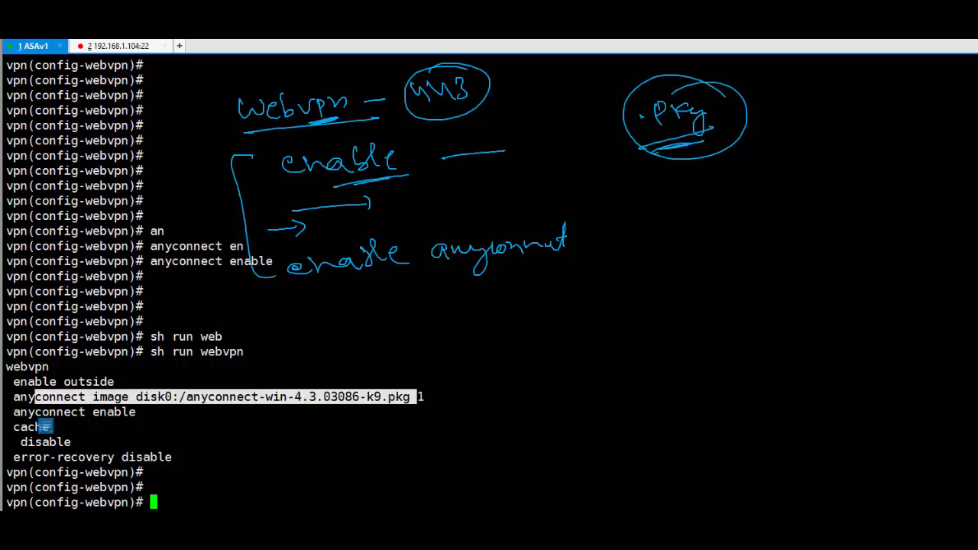
click(35, 398)
double_click(115, 413)
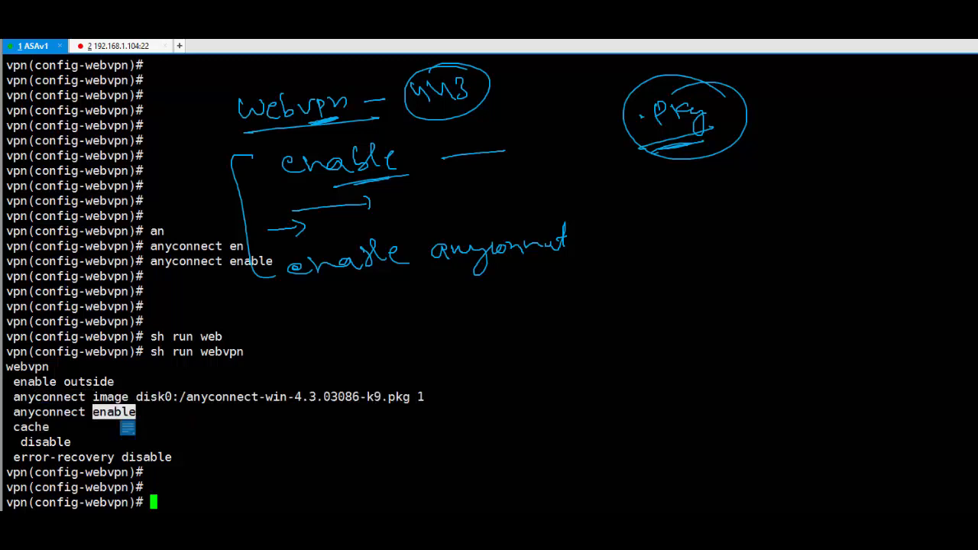
click(115, 414)
drag(177, 458, 13, 427)
click(169, 445)
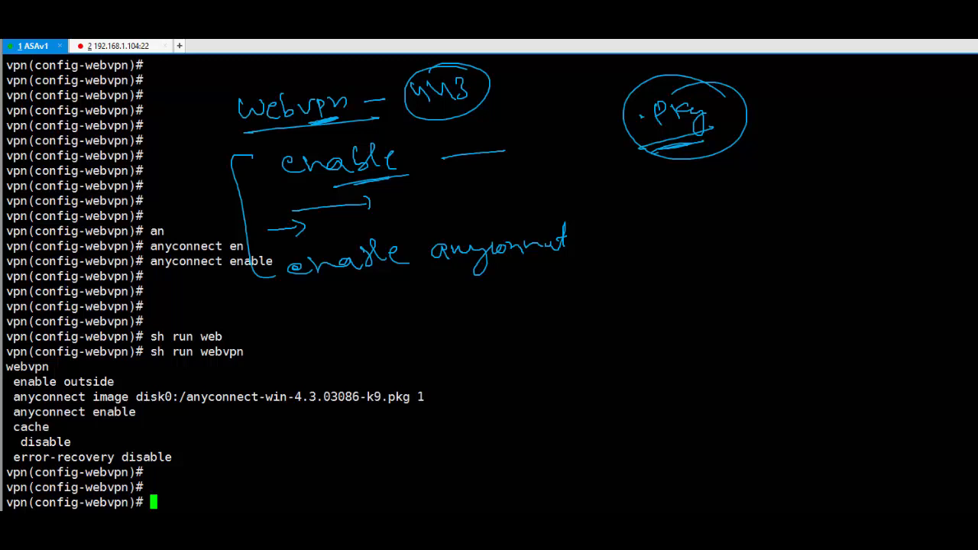
- Exit config-webvpn mode back to the vpn(config)# prompt
key(Return)
key(Return)
text(exit)
key(Return)
key(Return)
key(Return)
key(Return)
key(Return)
key(Return)
key(Return)
key(Return)
key(Return)
key(Return)
key(Return)
key(Return)
key(Return)
key(Return)
key(Return)
key(Return)
key(Return)
key(Return)
key(Return)
key(Return)
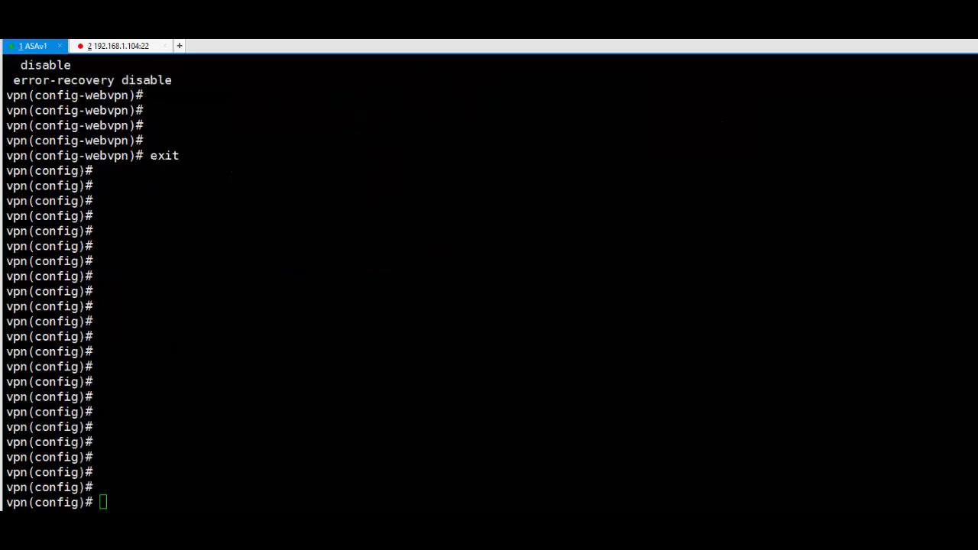
key(alt+Tab)
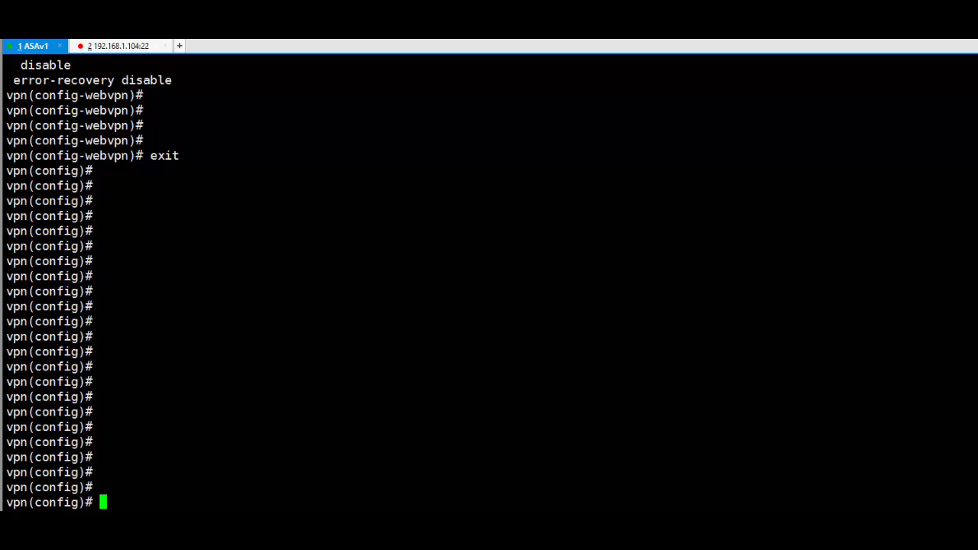
- Sketch a circled HR label with a line down to a lower HR group and a divider
mouse_move(296, 141)
mouse_down()
mouse_move(300, 164)
mouse_move(367, 151)
mouse_up()
drag(313, 122, 346, 277)
drag(329, 258, 353, 262)
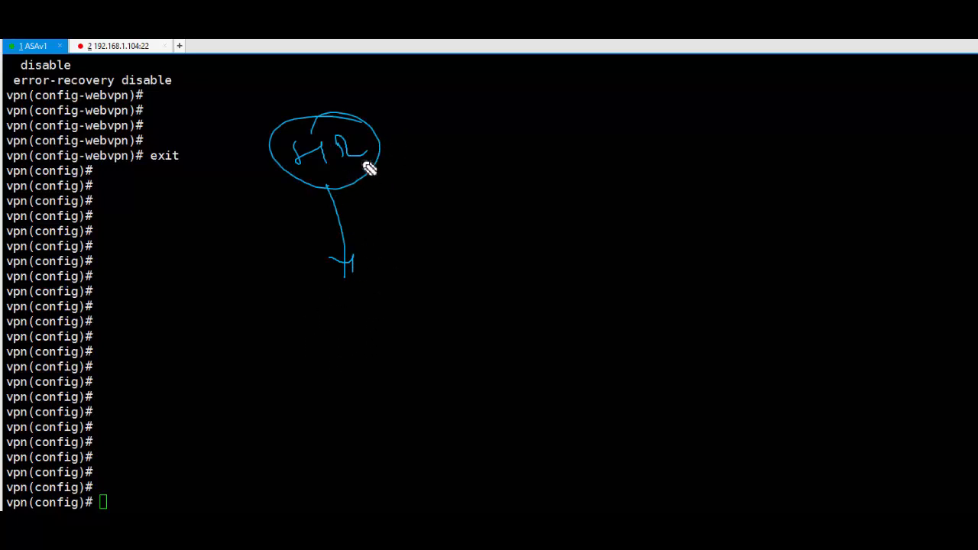
drag(420, 76, 456, 404)
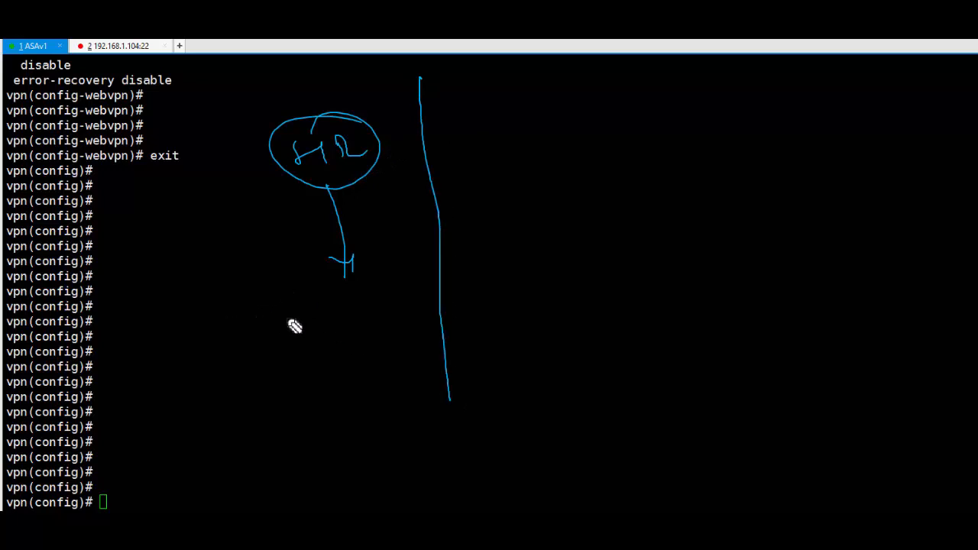
mouse_move(265, 302)
mouse_down()
mouse_move(268, 329)
mouse_move(281, 309)
mouse_up()
mouse_move(282, 304)
mouse_down()
mouse_move(284, 322)
mouse_move(328, 318)
mouse_up()
mouse_move(302, 281)
mouse_down()
mouse_move(319, 286)
mouse_move(313, 331)
mouse_move(318, 318)
mouse_up()
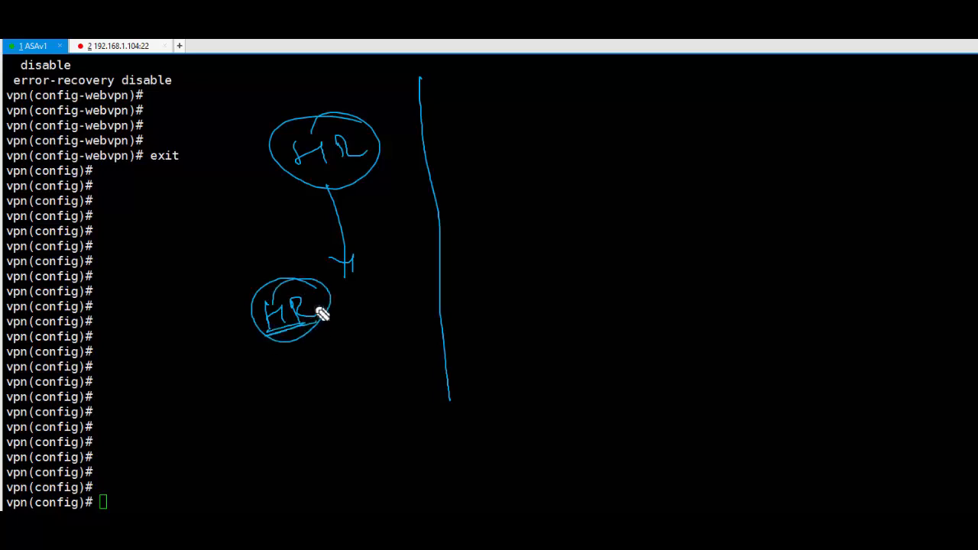
- Write IT atop the second column with an arrow down to an underlined IT group
mouse_move(498, 113)
mouse_down()
mouse_move(502, 135)
mouse_move(514, 115)
mouse_up()
drag(503, 136, 547, 102)
drag(535, 107, 538, 234)
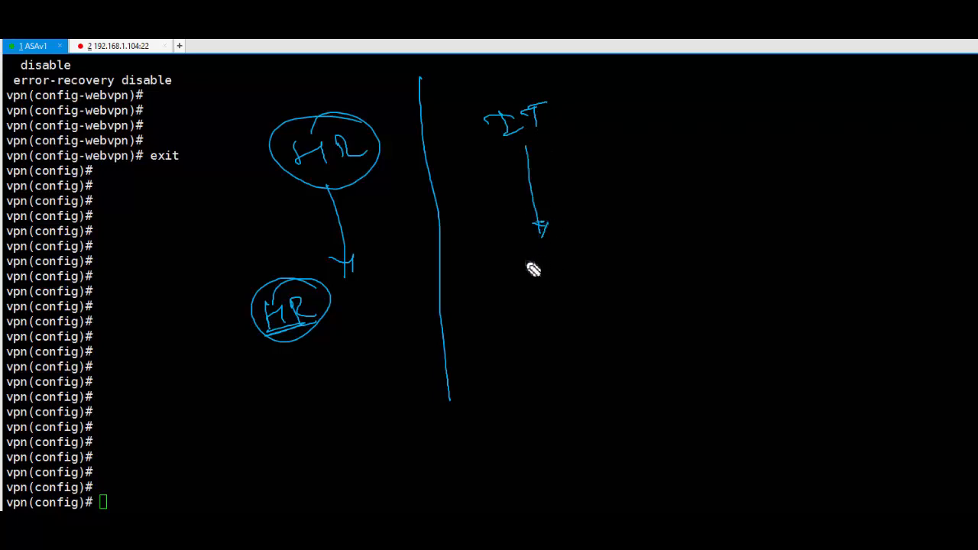
mouse_move(505, 284)
mouse_down()
mouse_move(525, 281)
mouse_move(528, 297)
mouse_move(547, 281)
mouse_up()
mouse_move(537, 285)
mouse_down()
mouse_move(537, 308)
mouse_move(550, 309)
mouse_up()
- Add a second divider and write Tech with an arrow down to a looped Tech group
drag(652, 76, 671, 276)
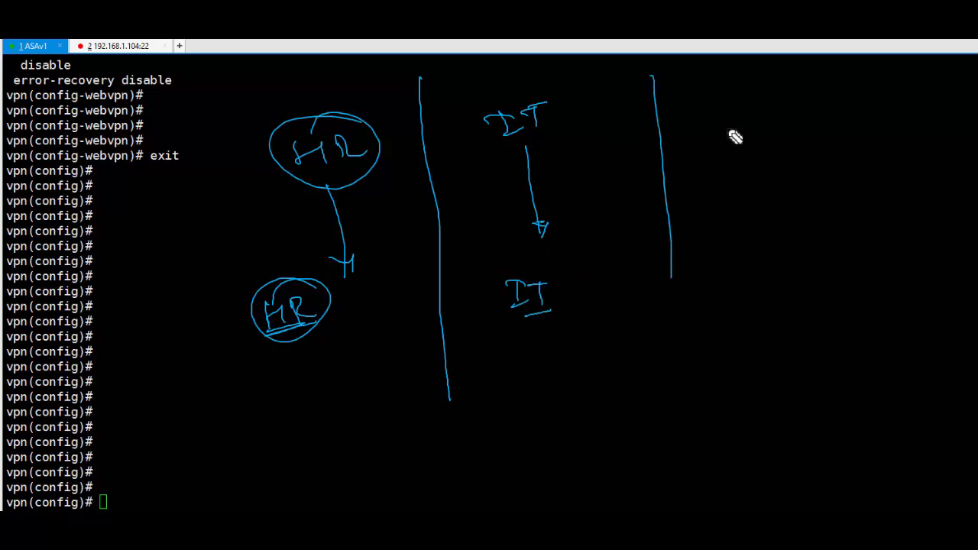
mouse_move(706, 104)
mouse_down()
mouse_move(727, 102)
mouse_move(718, 128)
mouse_move(744, 123)
mouse_up()
mouse_move(751, 109)
mouse_down()
mouse_move(760, 104)
mouse_move(762, 122)
mouse_up()
drag(773, 98, 785, 121)
mouse_move(721, 141)
mouse_down()
mouse_move(791, 130)
mouse_move(772, 256)
mouse_up()
drag(760, 245, 774, 252)
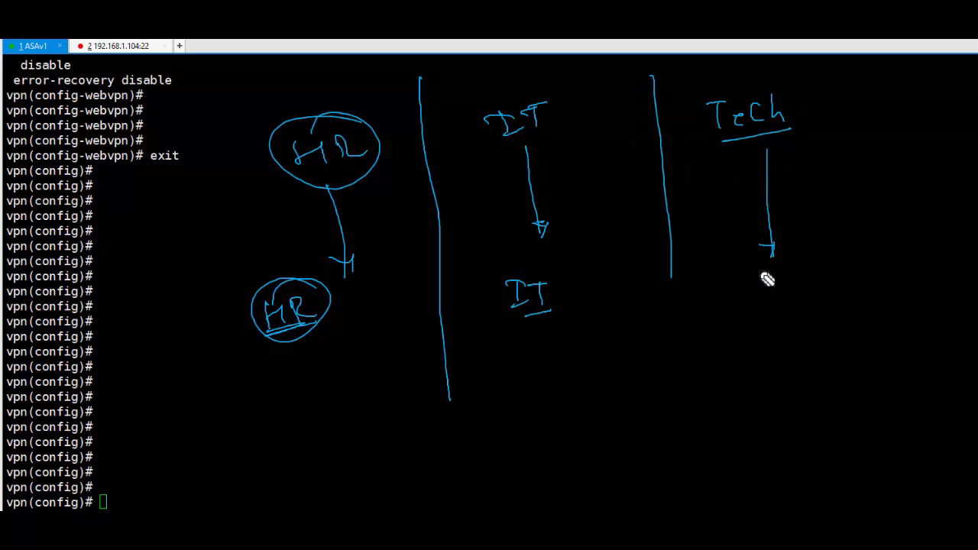
mouse_move(713, 284)
mouse_down()
mouse_move(745, 282)
mouse_move(731, 301)
mouse_move(864, 282)
mouse_move(796, 274)
mouse_up()
drag(758, 345, 788, 341)
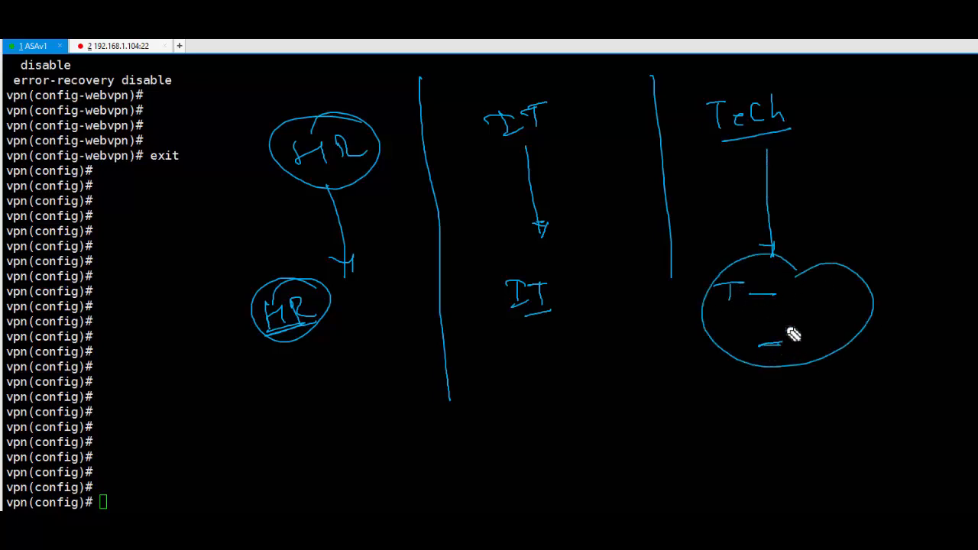
- Draw a line linking HR to Tech and underline the HR, IT and Tech headings
click(293, 198)
drag(334, 191, 789, 129)
drag(732, 146, 729, 138)
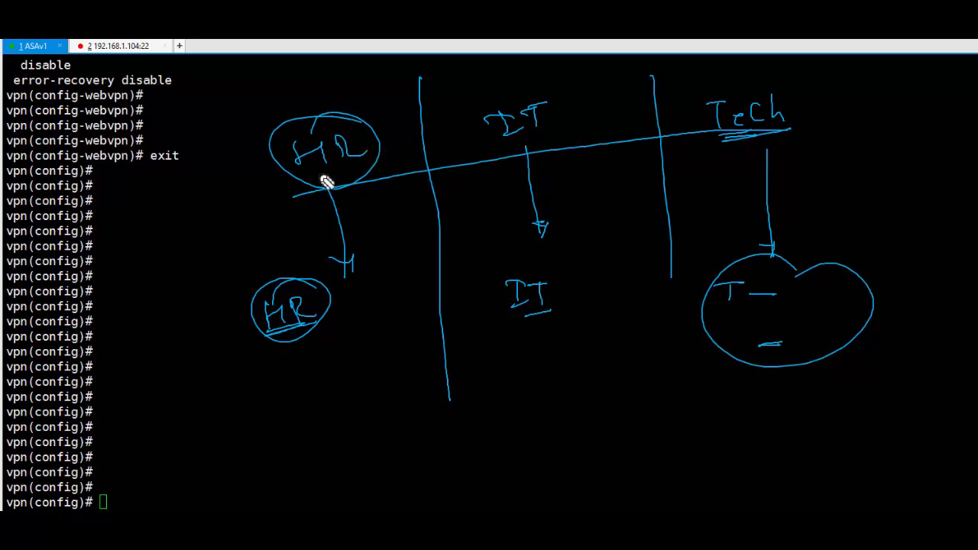
drag(315, 177, 373, 161)
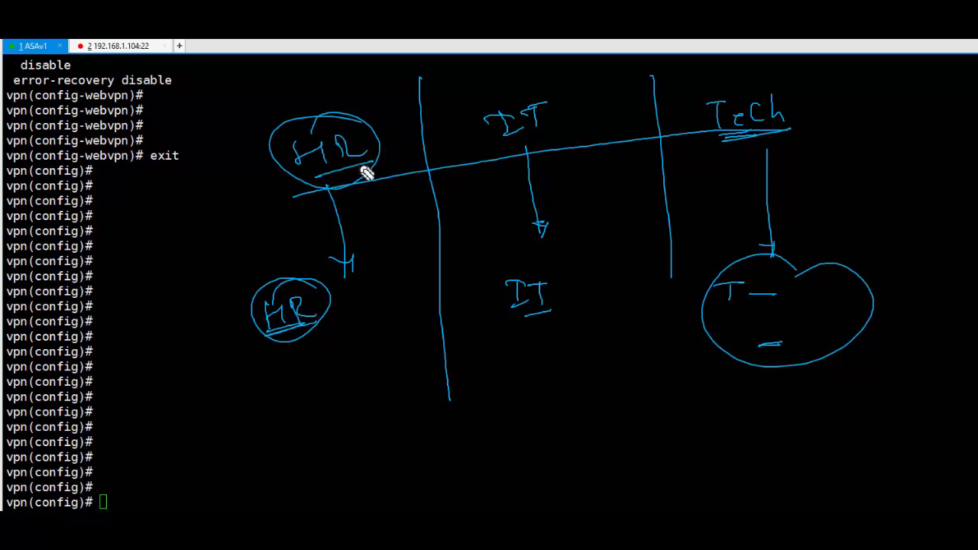
drag(499, 143, 543, 136)
drag(723, 137, 745, 134)
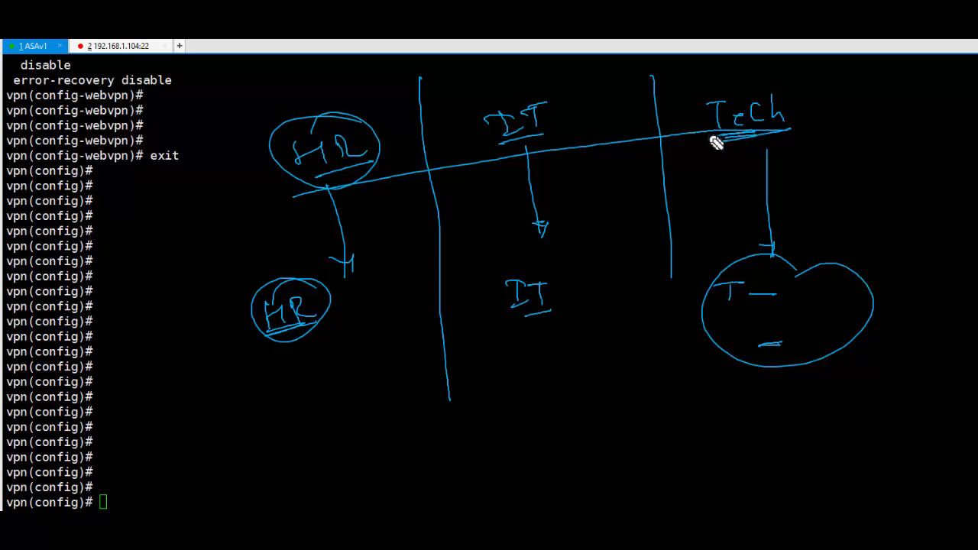
- Clear the old annotations, re-enable the pen, and start a user figure and firewall box
key(Escape)
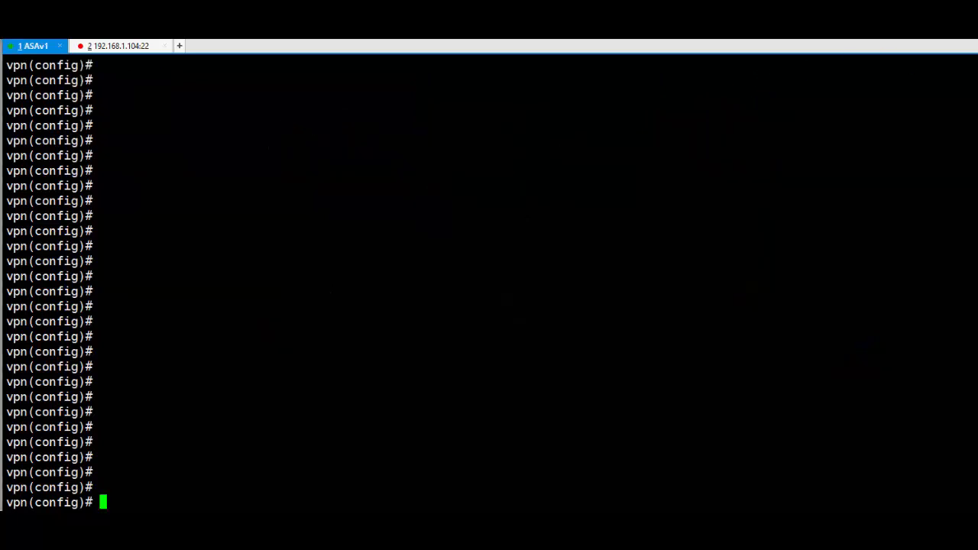
key(ctrl+2)
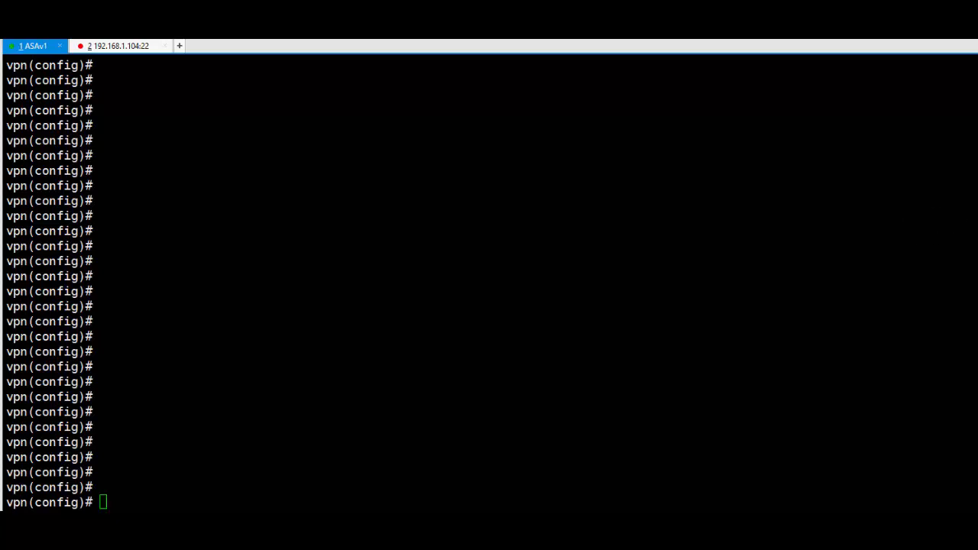
drag(255, 266, 275, 312)
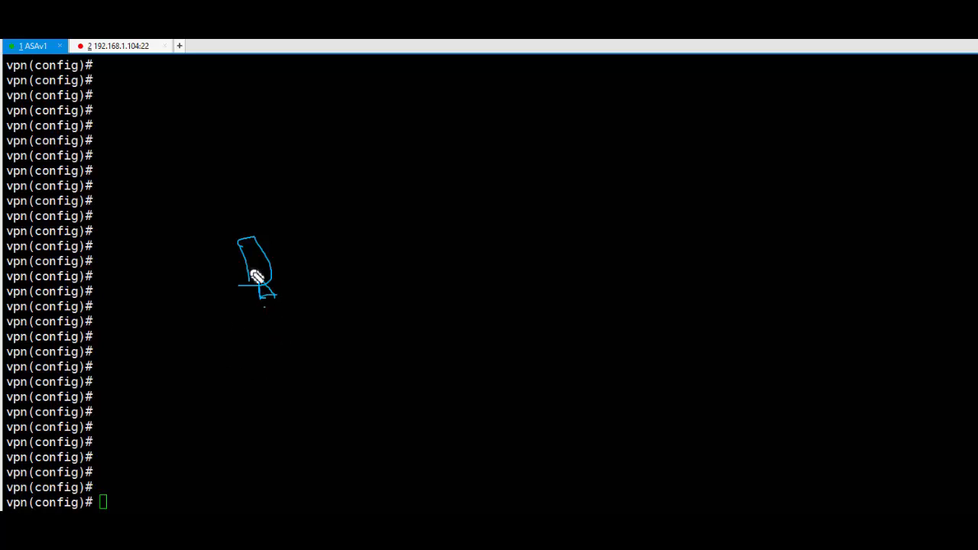
drag(243, 223, 242, 238)
mouse_move(794, 170)
mouse_down()
mouse_move(801, 253)
mouse_move(845, 153)
mouse_move(894, 256)
mouse_move(891, 328)
mouse_up()
drag(801, 255, 909, 321)
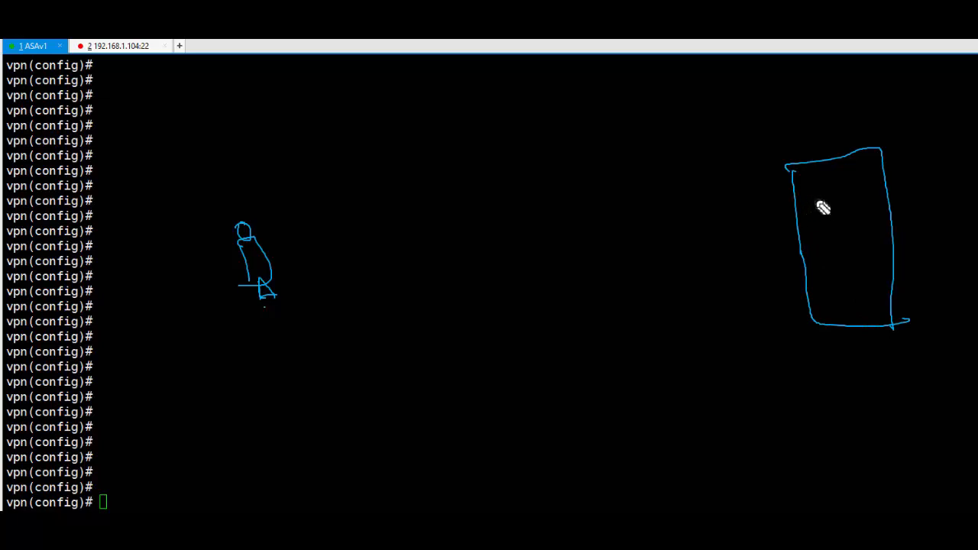
- Draw a firewall interface labelled 10.10.10.1 plus an outside link
drag(813, 206, 827, 204)
drag(827, 206, 871, 218)
drag(823, 213, 738, 240)
mouse_move(650, 265)
mouse_down()
mouse_move(646, 285)
mouse_move(657, 274)
mouse_move(706, 279)
mouse_move(754, 258)
mouse_move(749, 267)
mouse_up()
drag(652, 296, 740, 273)
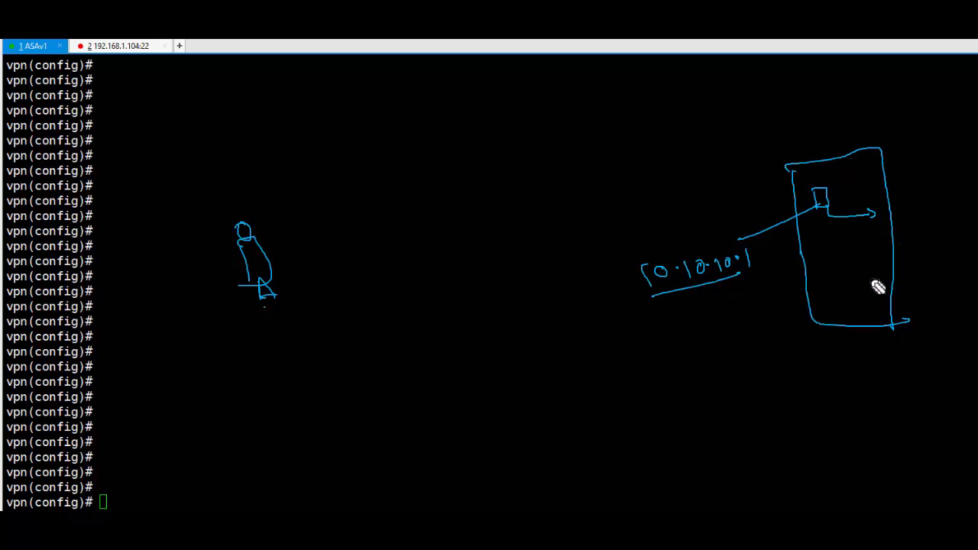
drag(898, 237, 951, 233)
- Circle the user, link it to a device, and label the network 192.168.1.0/24
mouse_move(279, 218)
mouse_down()
mouse_move(212, 313)
mouse_move(283, 305)
mouse_up()
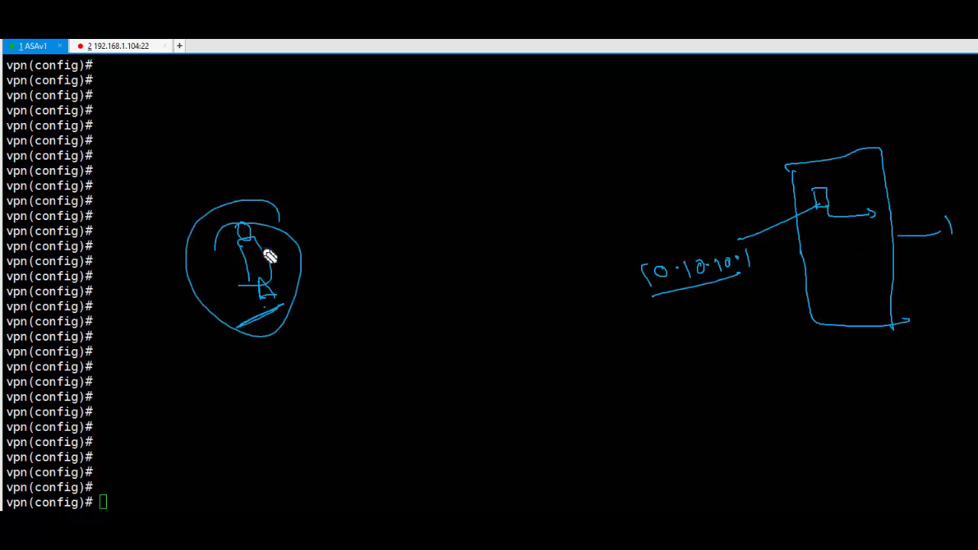
mouse_move(284, 227)
mouse_down()
mouse_move(319, 208)
mouse_move(373, 221)
mouse_move(342, 209)
mouse_move(356, 211)
mouse_move(435, 149)
mouse_up()
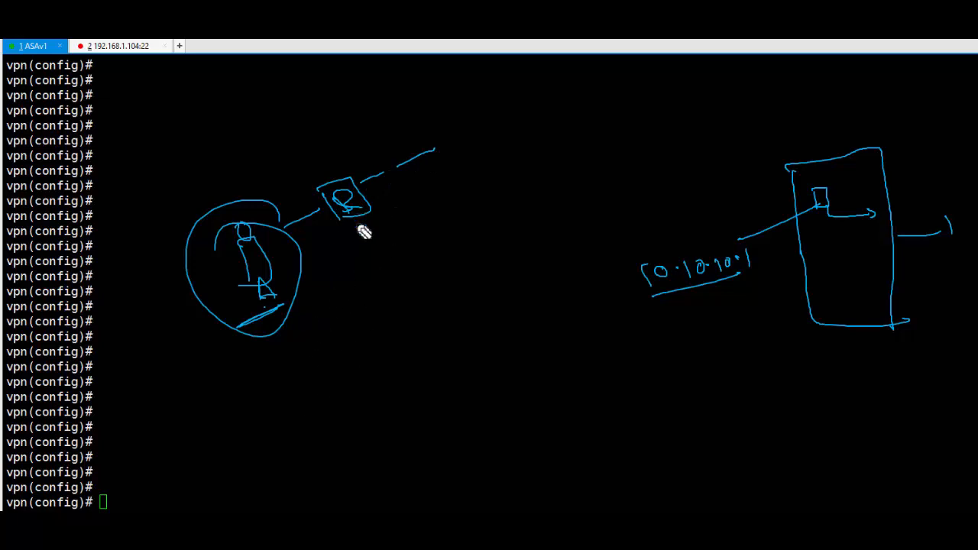
drag(348, 228, 382, 211)
mouse_move(339, 255)
mouse_down()
mouse_move(348, 278)
mouse_move(402, 261)
mouse_up()
click(397, 261)
mouse_move(413, 240)
mouse_down()
mouse_move(415, 257)
mouse_move(423, 253)
mouse_up()
click(462, 238)
drag(470, 224, 468, 225)
mouse_move(477, 211)
mouse_down()
mouse_move(478, 240)
mouse_move(493, 232)
mouse_up()
drag(499, 218, 505, 229)
- Underline the network and write the user's address 192.168.1.5, underlined
drag(373, 289, 524, 240)
mouse_move(180, 383)
mouse_down()
mouse_move(194, 411)
mouse_move(305, 381)
mouse_up()
click(242, 388)
click(295, 377)
click(314, 369)
mouse_move(340, 343)
mouse_down()
mouse_move(329, 371)
mouse_move(228, 413)
mouse_up()
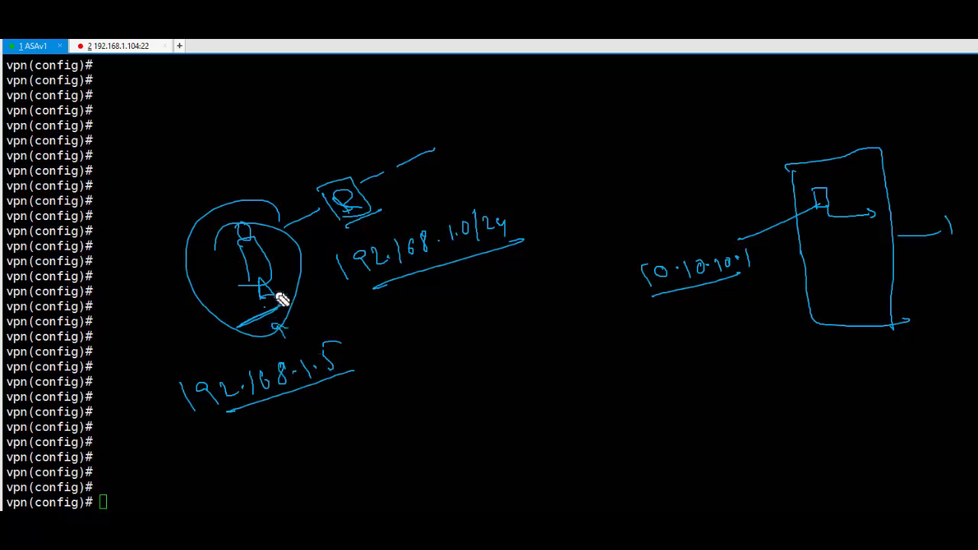
- Thicken the 192.168.1.5 underline, re-underline 192.168.1.0/24, and circle the small device
drag(262, 416, 273, 410)
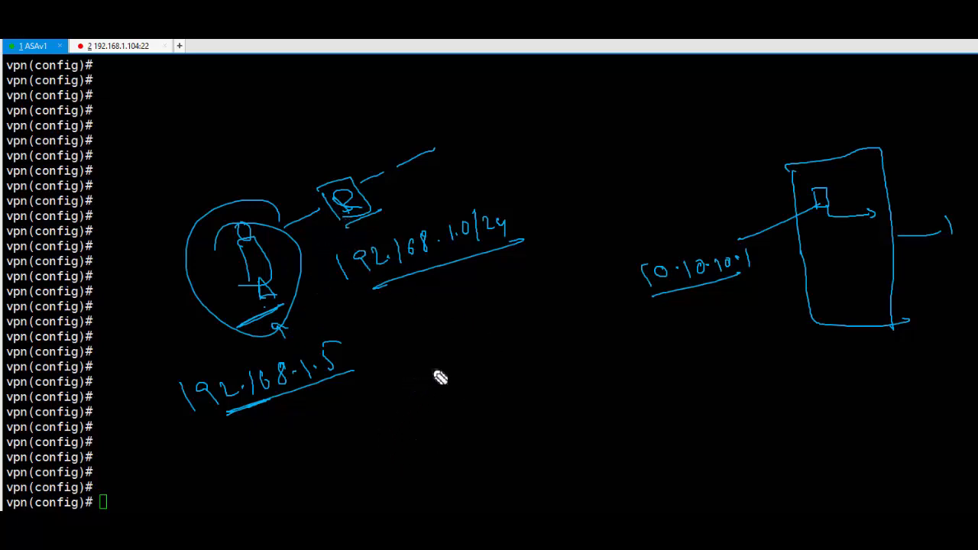
drag(373, 287, 467, 254)
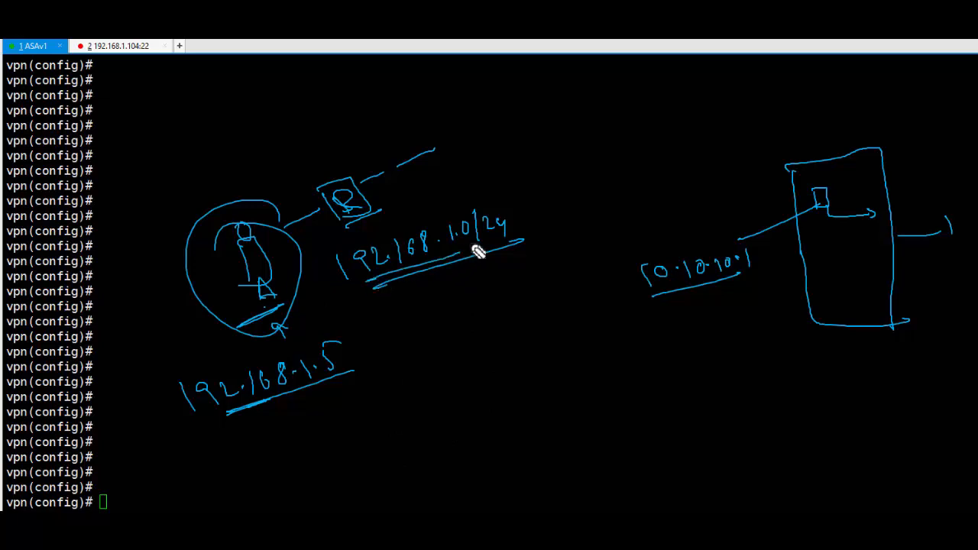
mouse_move(345, 201)
mouse_down()
mouse_move(331, 227)
mouse_move(334, 196)
mouse_up()
drag(336, 231, 375, 214)
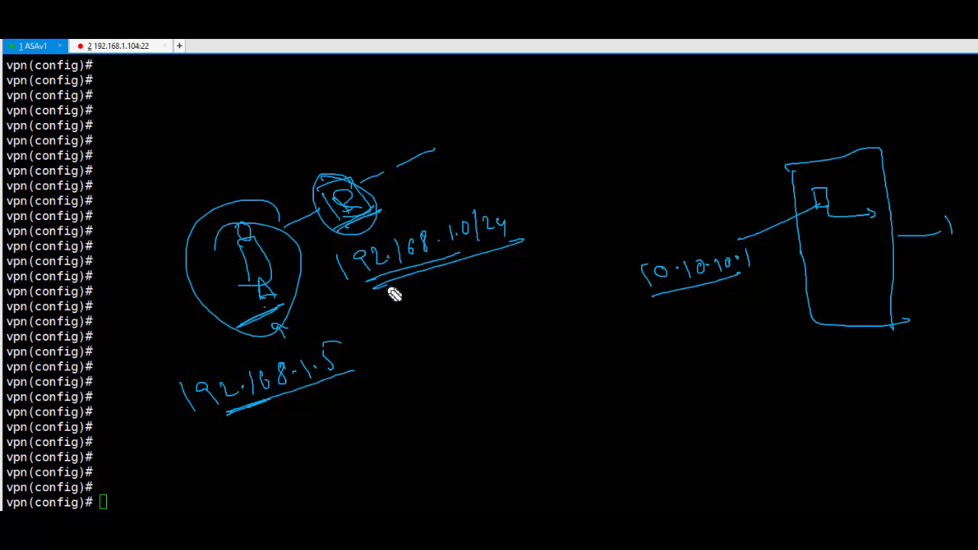
- Underline 192.168.1.0/24 and 10.10.10.1 again, then re-underline 192.168.1.5
drag(364, 281, 459, 260)
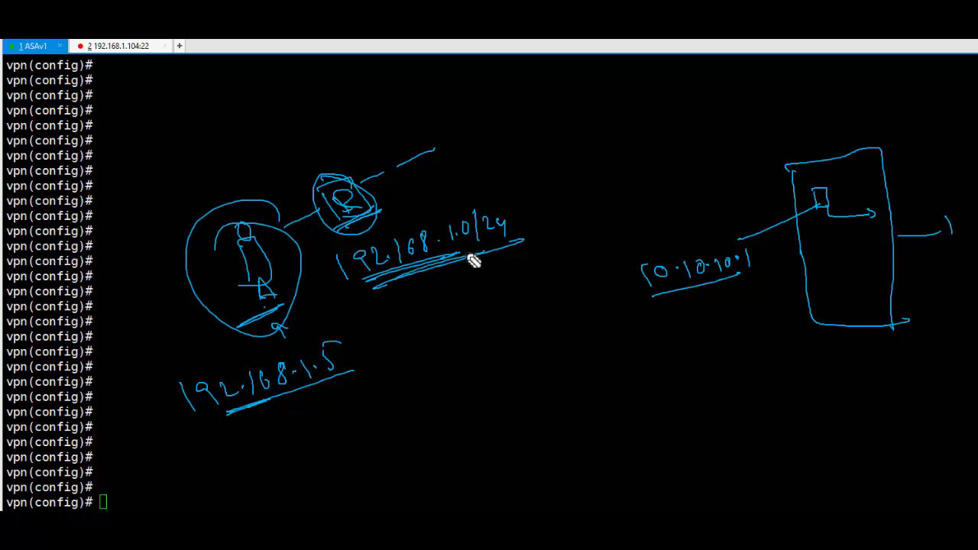
drag(691, 301, 742, 283)
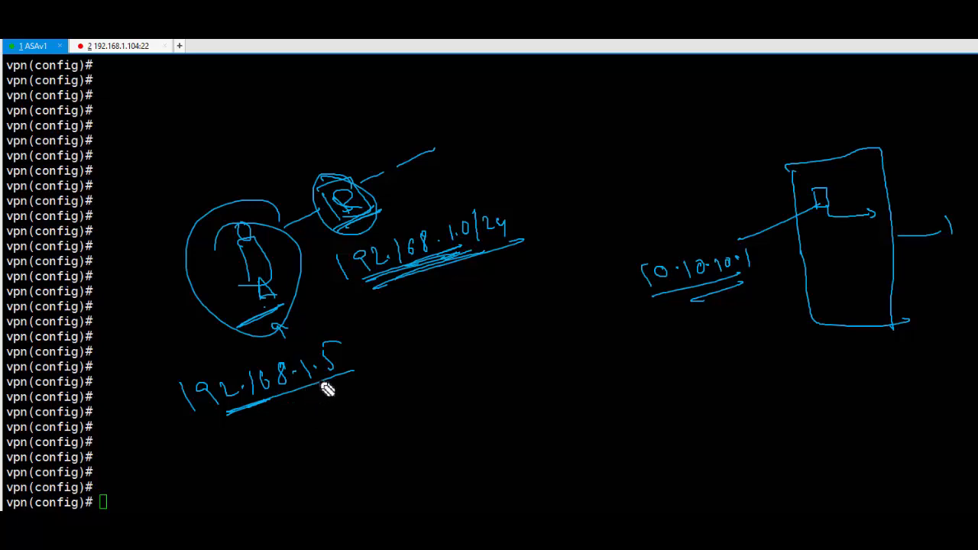
drag(270, 401, 323, 382)
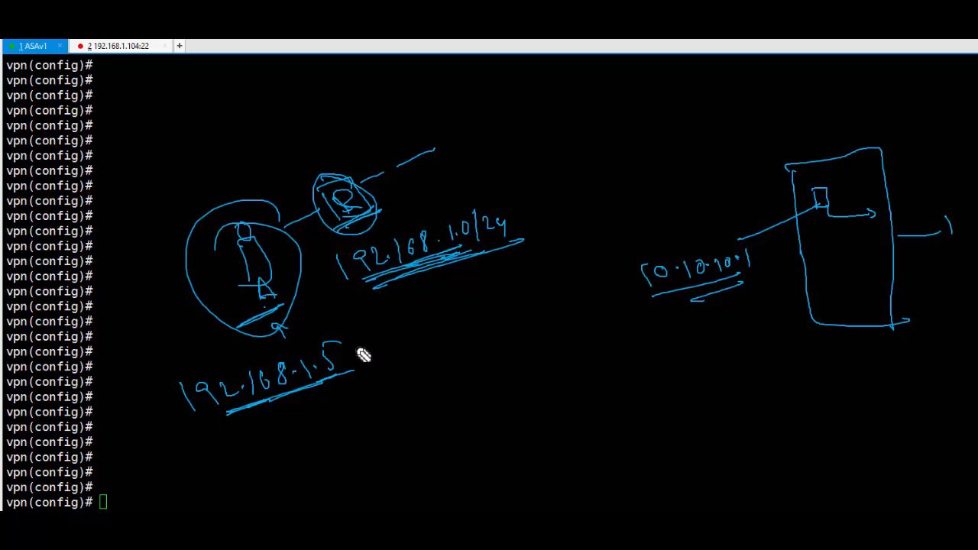
drag(313, 389, 337, 378)
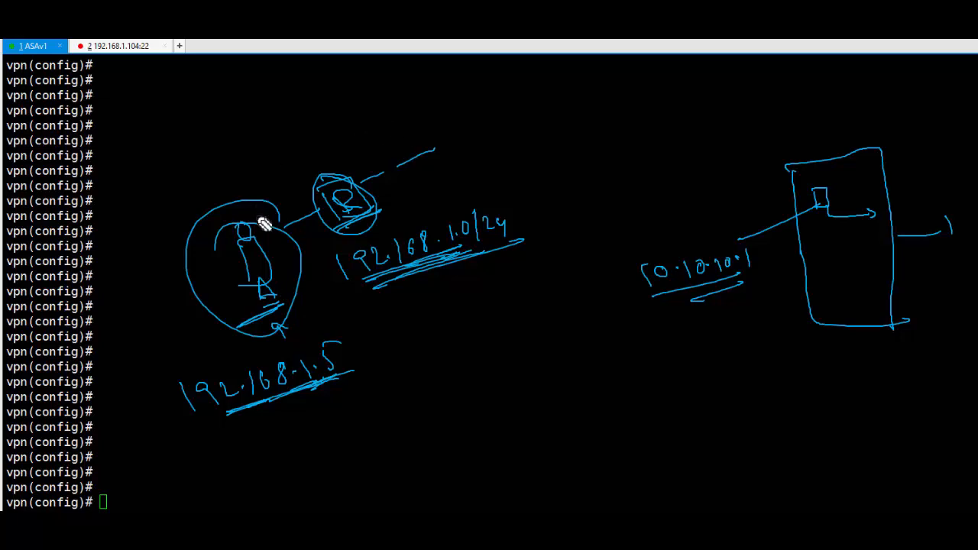
- Draw an arrow from the user to the firewall, then circle 10.10.10.1 and arc back to the user
drag(221, 203, 288, 117)
mouse_move(391, 110)
mouse_down()
mouse_move(775, 161)
mouse_move(738, 171)
mouse_up()
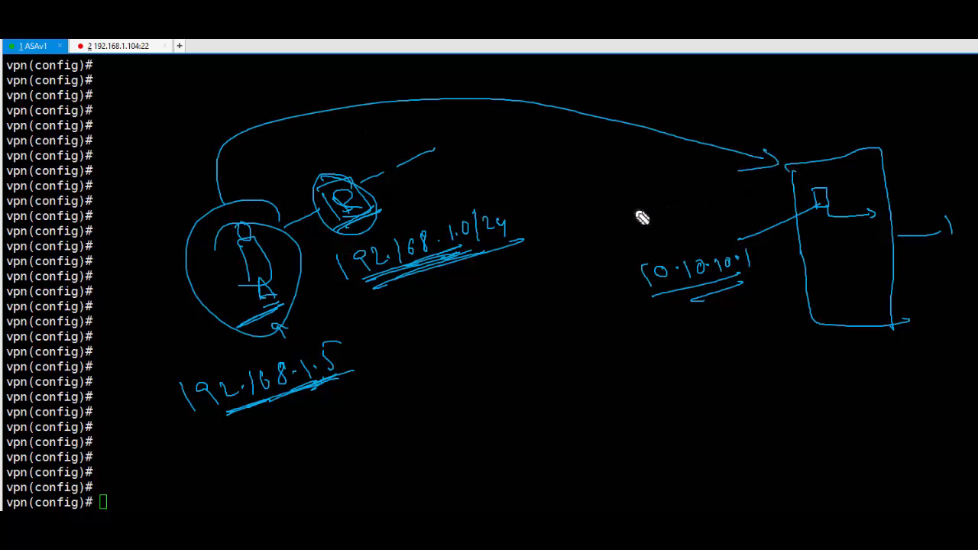
drag(818, 223, 844, 223)
mouse_move(770, 254)
mouse_down()
mouse_move(705, 316)
mouse_move(684, 306)
mouse_move(665, 375)
mouse_move(322, 419)
mouse_up()
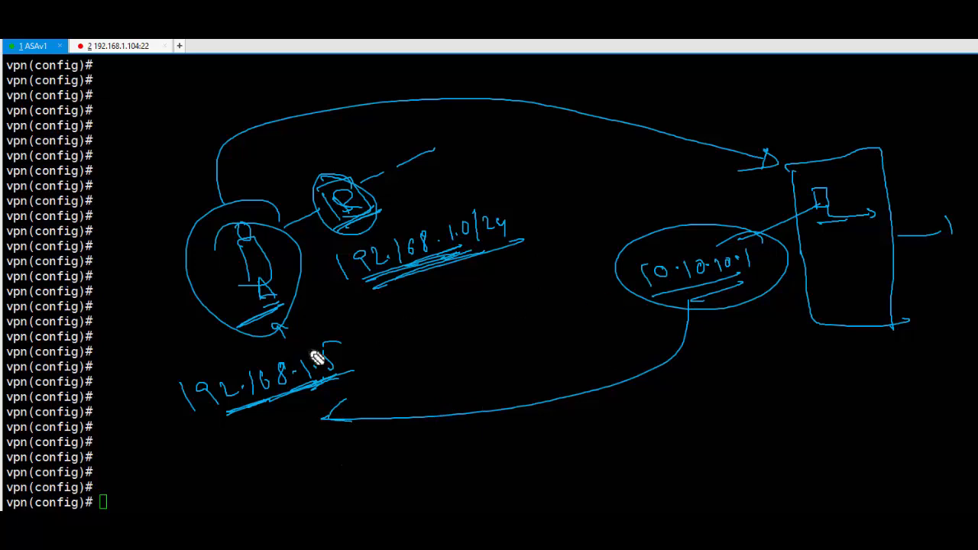
drag(263, 331, 289, 326)
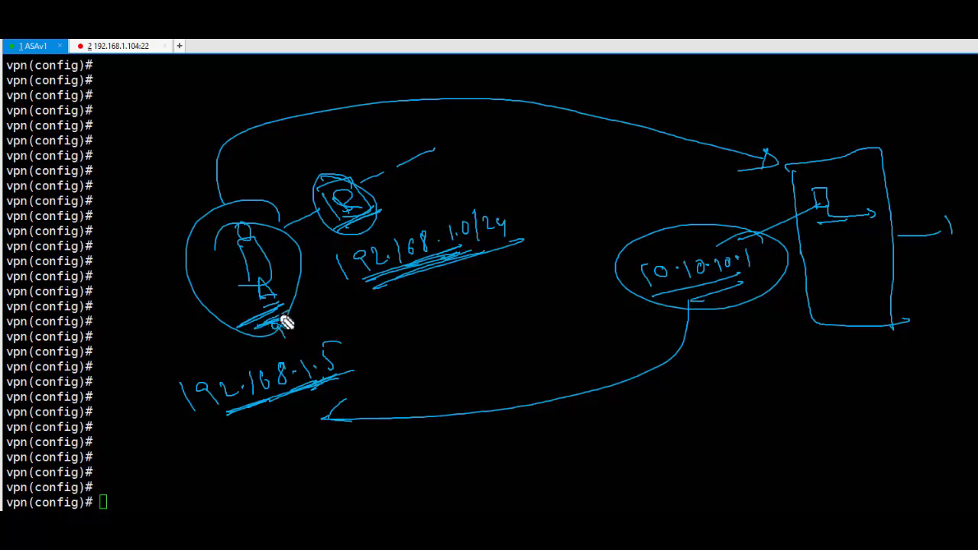
drag(735, 267, 746, 289)
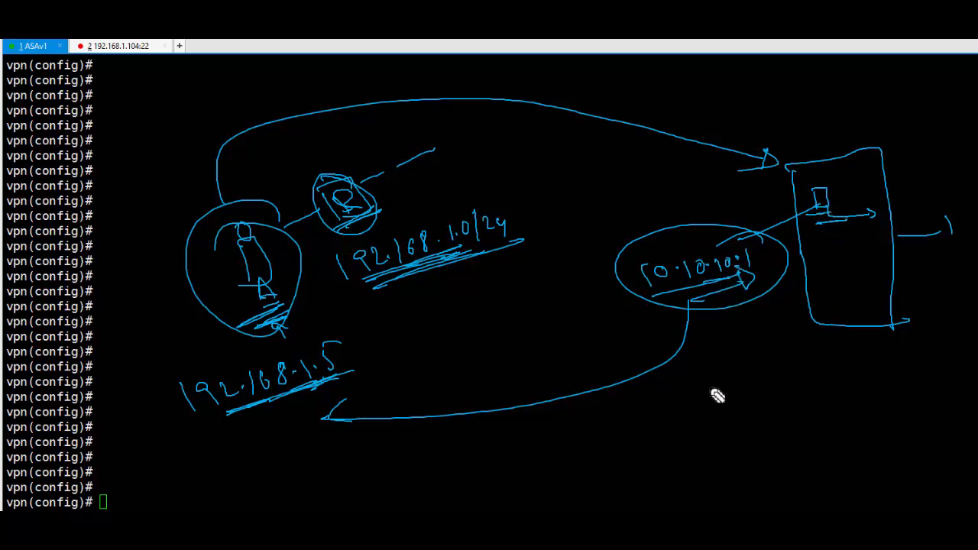
- Write 'Add pool' beneath the firewall and draw return and forward paths between user and firewall
mouse_move(700, 392)
mouse_down()
mouse_move(714, 382)
mouse_move(786, 400)
mouse_move(832, 373)
mouse_move(849, 384)
mouse_up()
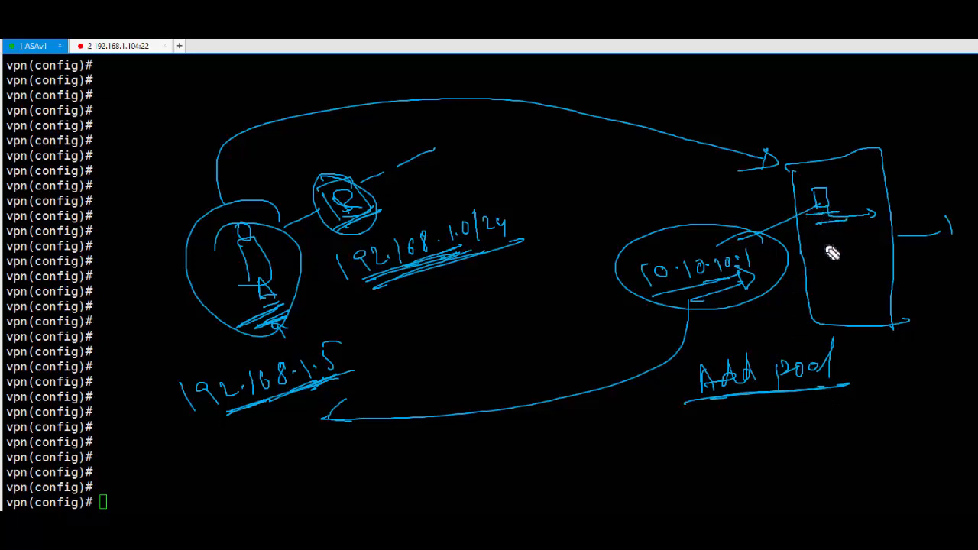
drag(821, 200, 498, 152)
mouse_move(389, 169)
mouse_down()
mouse_move(254, 234)
mouse_move(282, 230)
mouse_up()
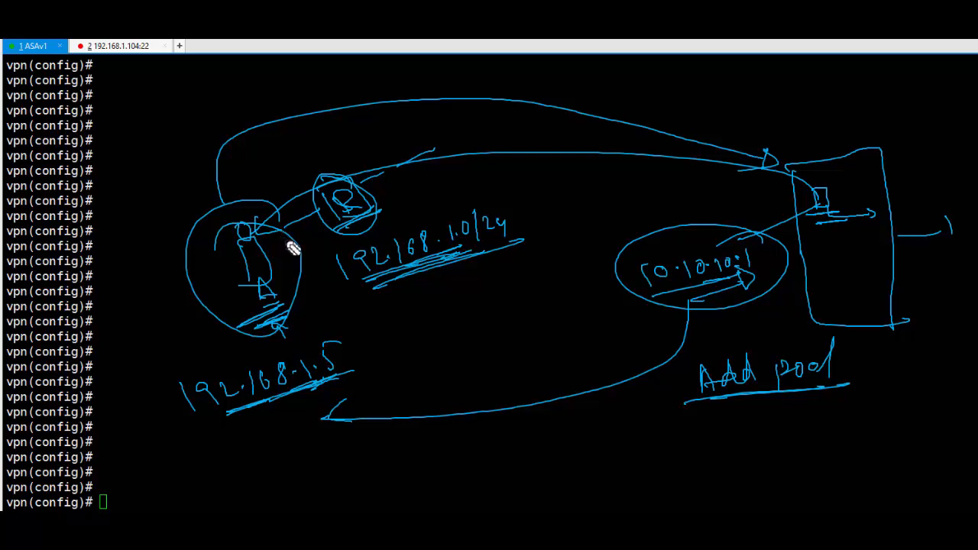
mouse_move(243, 311)
mouse_down()
mouse_move(285, 314)
mouse_move(228, 304)
mouse_move(284, 301)
mouse_up()
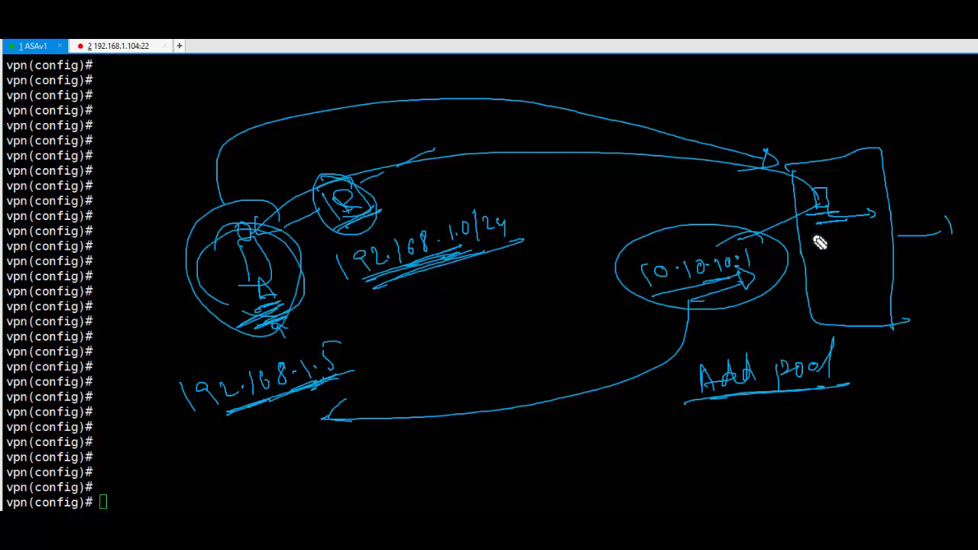
drag(256, 230, 602, 149)
drag(682, 163, 788, 172)
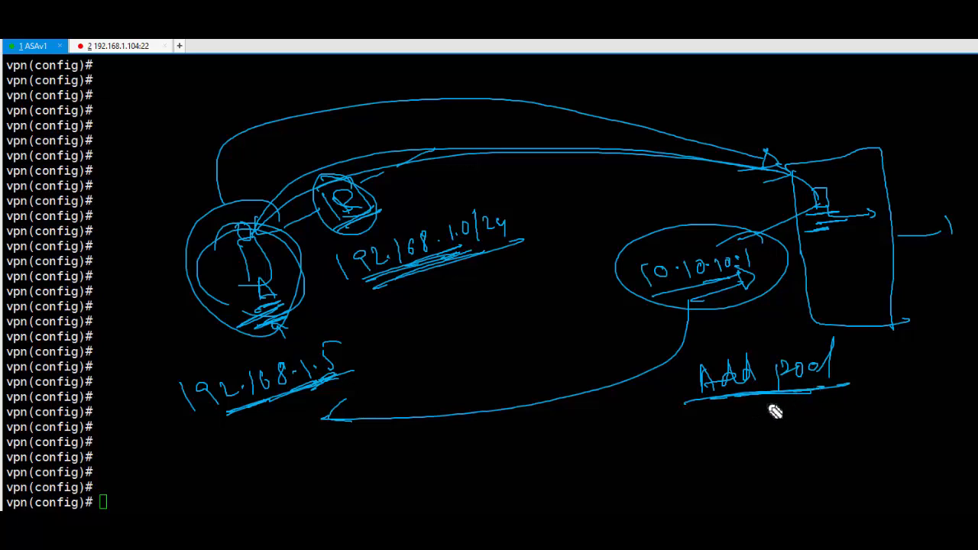
- Clear the drawings and enter 'ip local pool mypool 10.10.10.15-10.10.10.20 mask 255.255.255.0'
key(Escape)
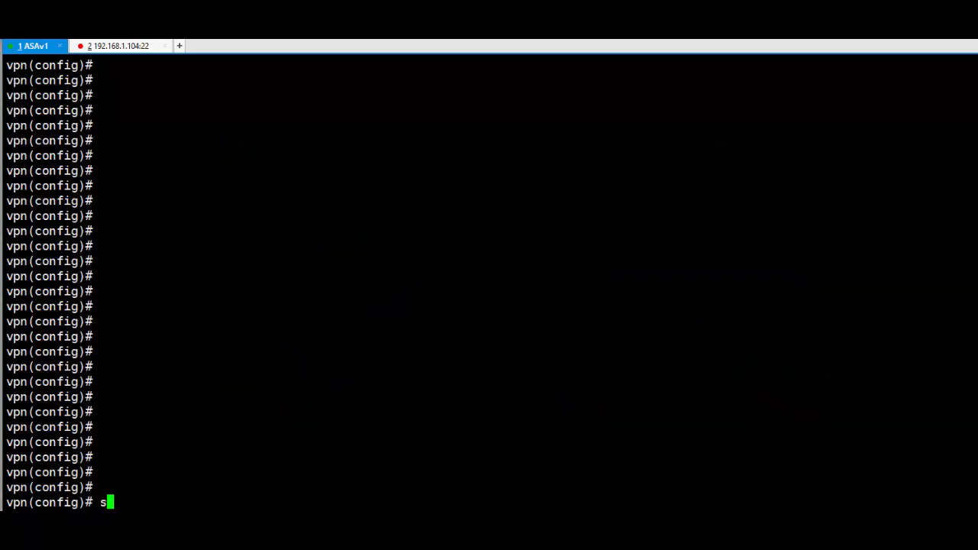
key(Tab)
text(poo)
key(Tab)
text(?)
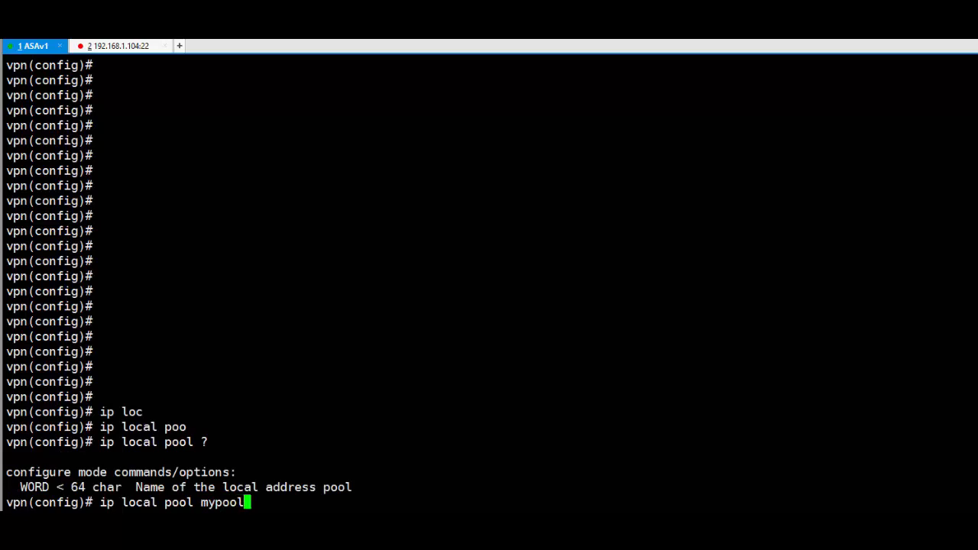
text(mypool ?)
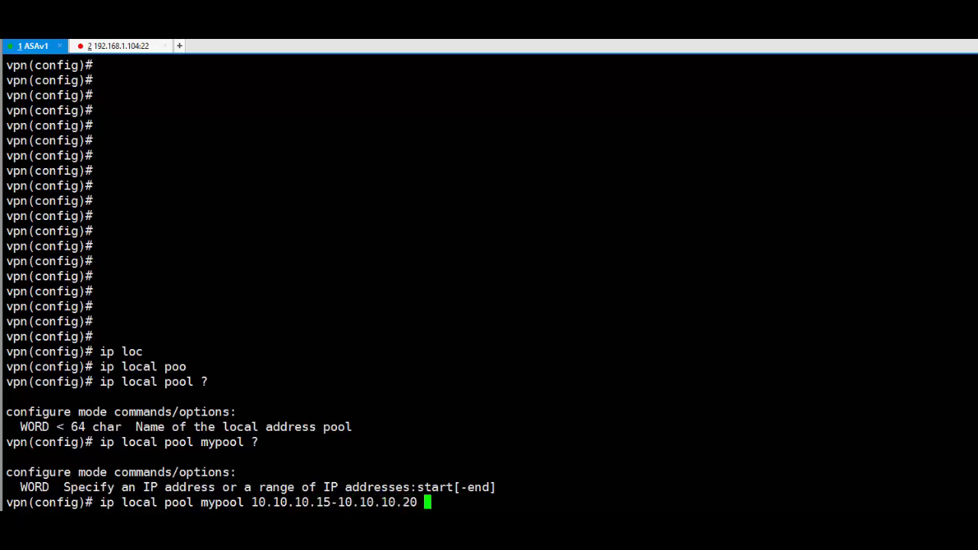
text(?)
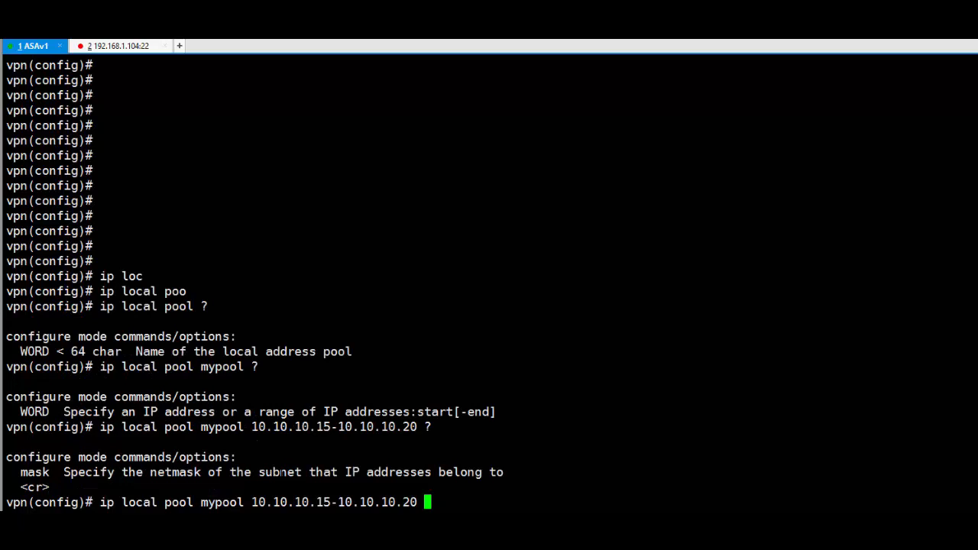
text(mask)
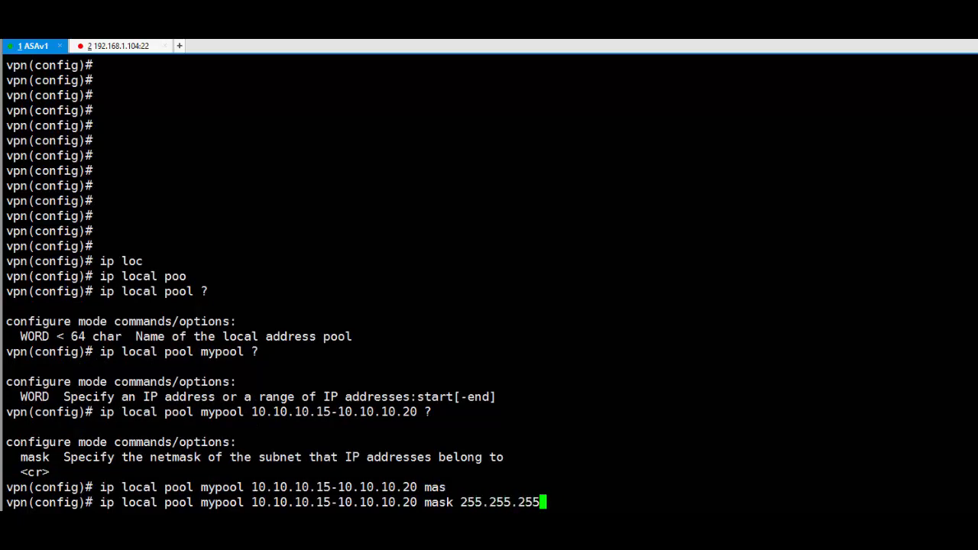
text(255.255.255.0)
key(Return)
key(Return)
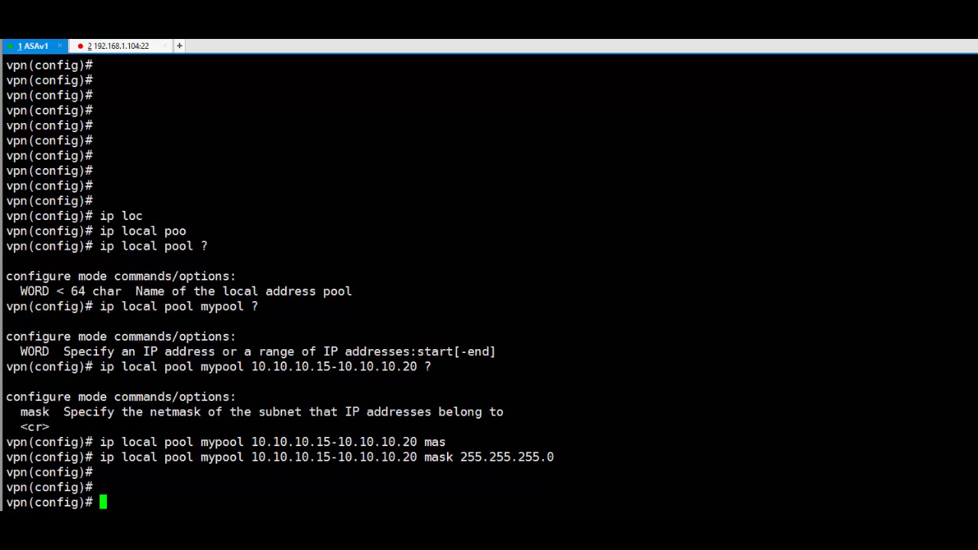
key(Return)
key(Return)
key(Return)
key(Return)
key(Return)
key(Return)
key(Return)
key(Return)
key(Return)
key(Return)
key(Return)
key(Return)
key(Return)
key(Return)
key(Return)
key(Return)
key(Return)
key(Return)
key(Return)
key(Return)
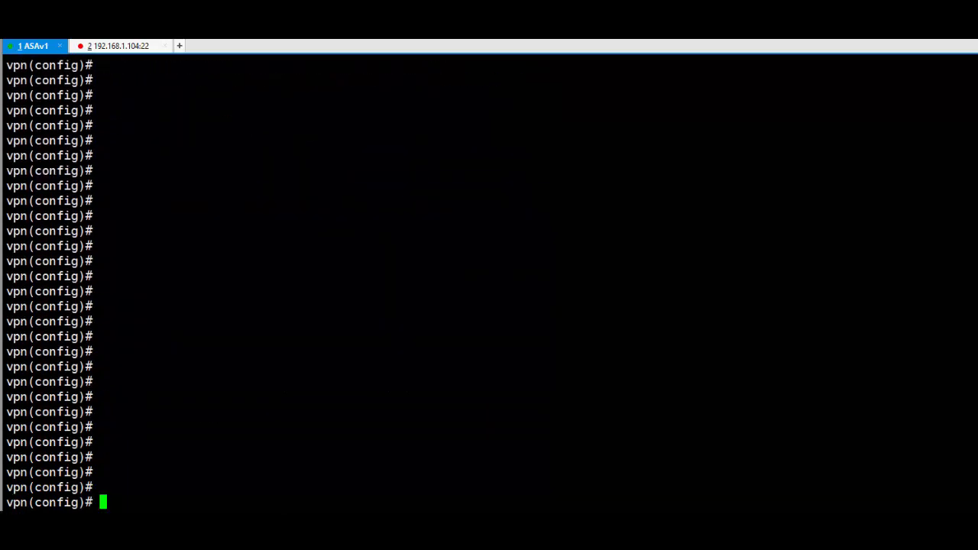
- Enter 'tunnel-group IT-Admin type remote-access', discarding a mistyped Raj-vpn name
text(tun)
key(Tab)
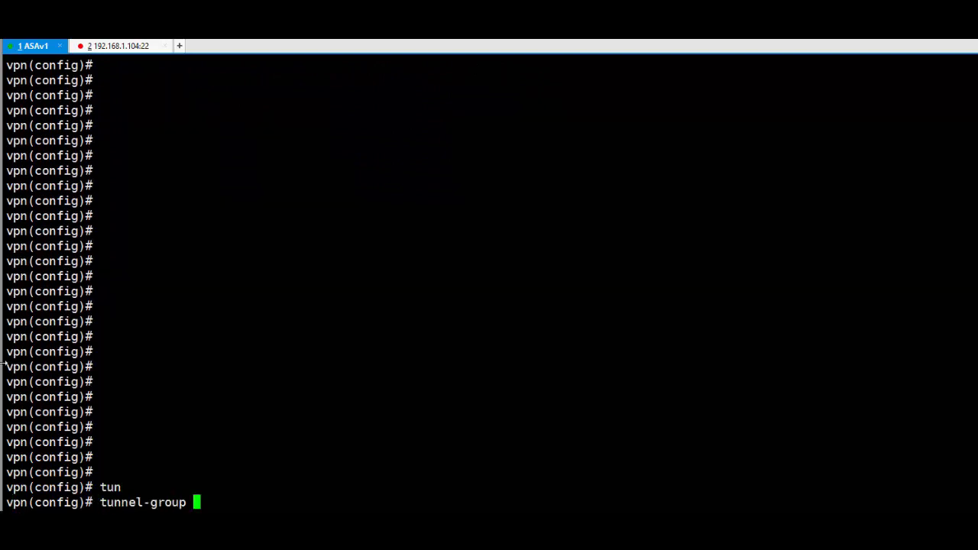
text(?)
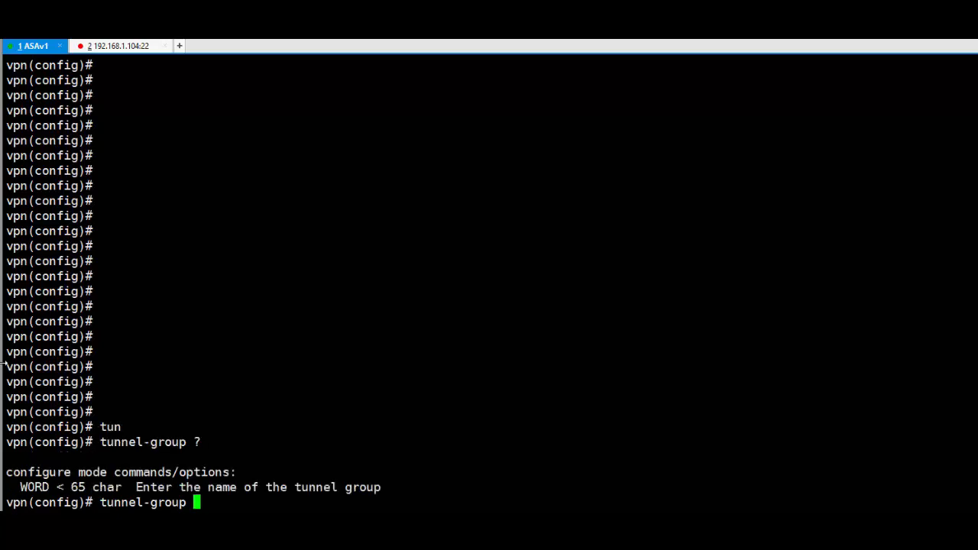
text(Raj-vpn ty)
key(Tab)
key(BackSpace)
key(BackSpace)
key(BackSpace)
key(BackSpace)
key(BackSpace)
key(BackSpace)
key(BackSpace)
key(BackSpace)
key(BackSpace)
key(BackSpace)
key(BackSpace)
key(BackSpace)
key(BackSpace)
key(BackSpace)
key(BackSpace)
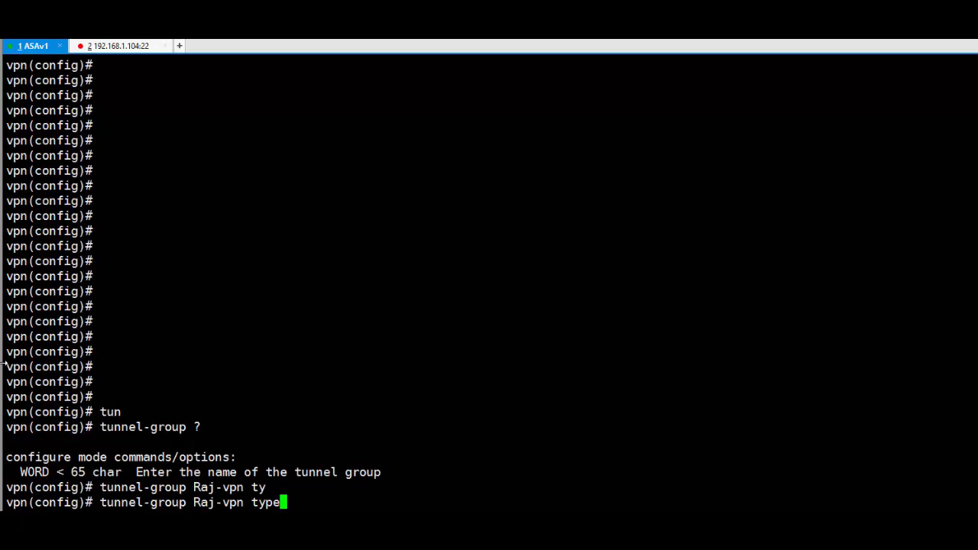
key(Tab)
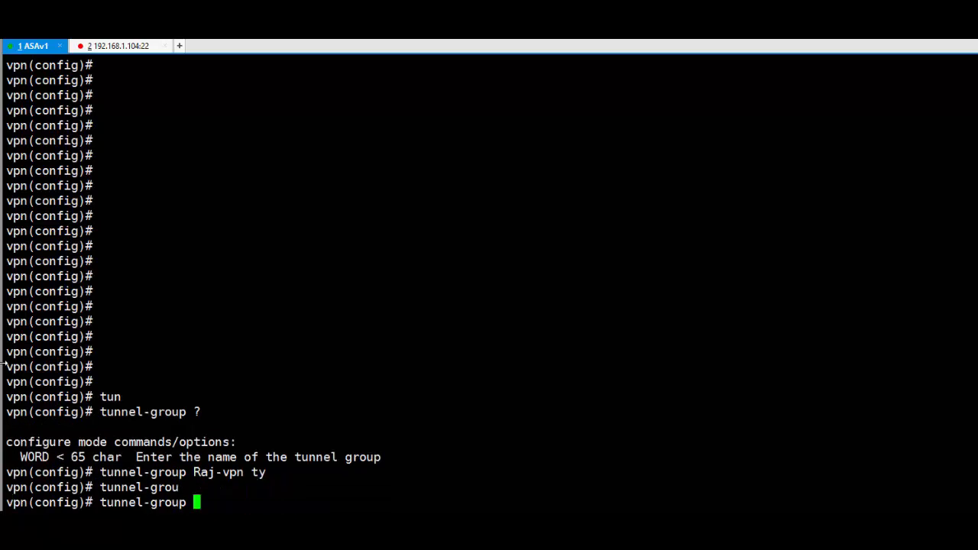
text(IT-Admin ?)
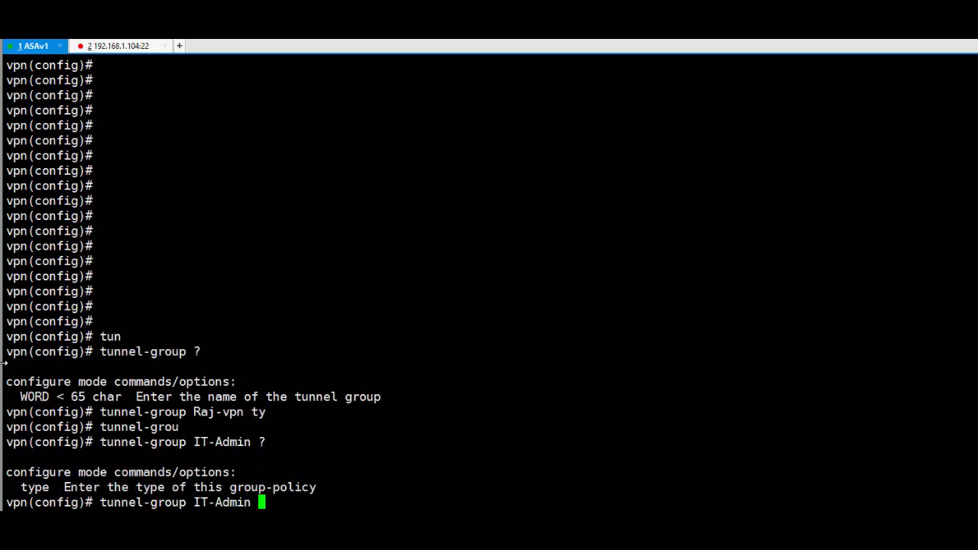
text(ty)
key(Tab)
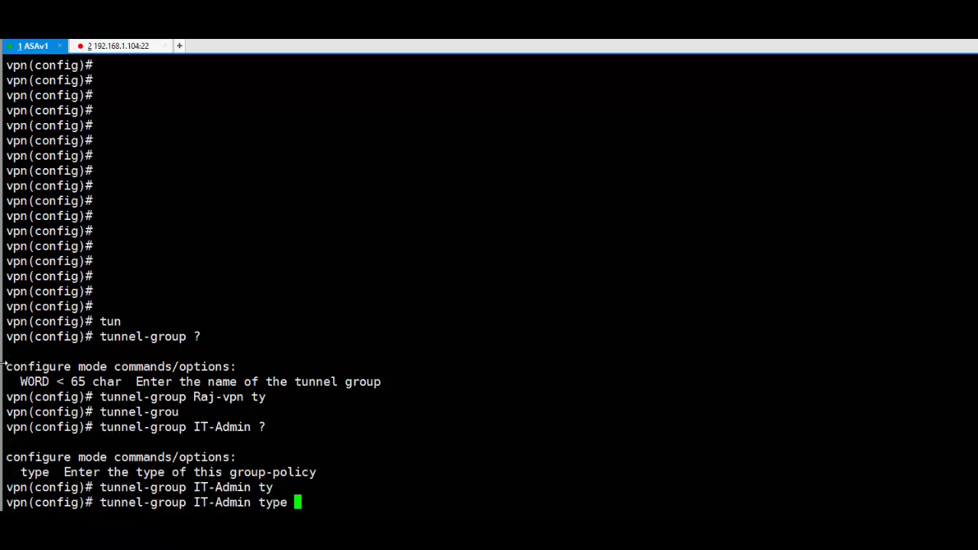
text(?)
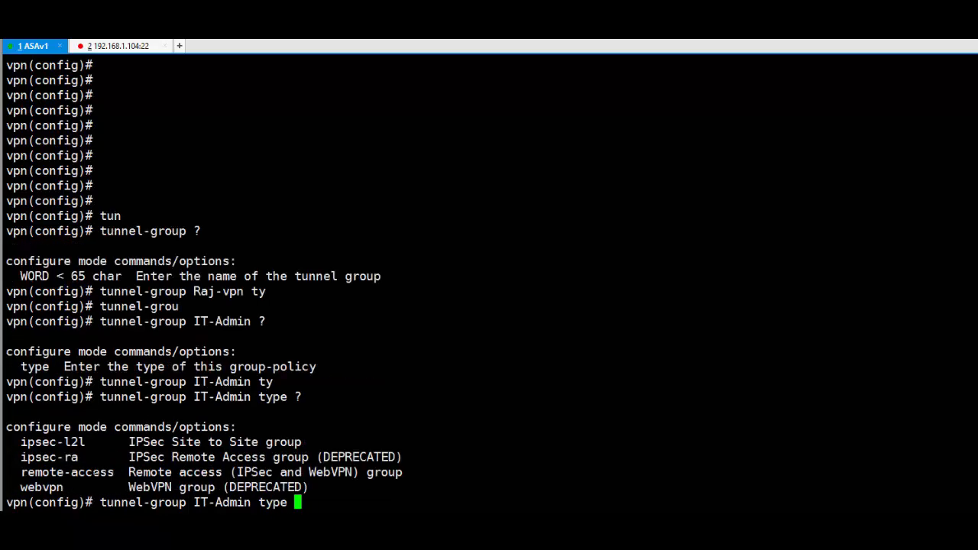
text(re)
key(Tab)
key(Return)
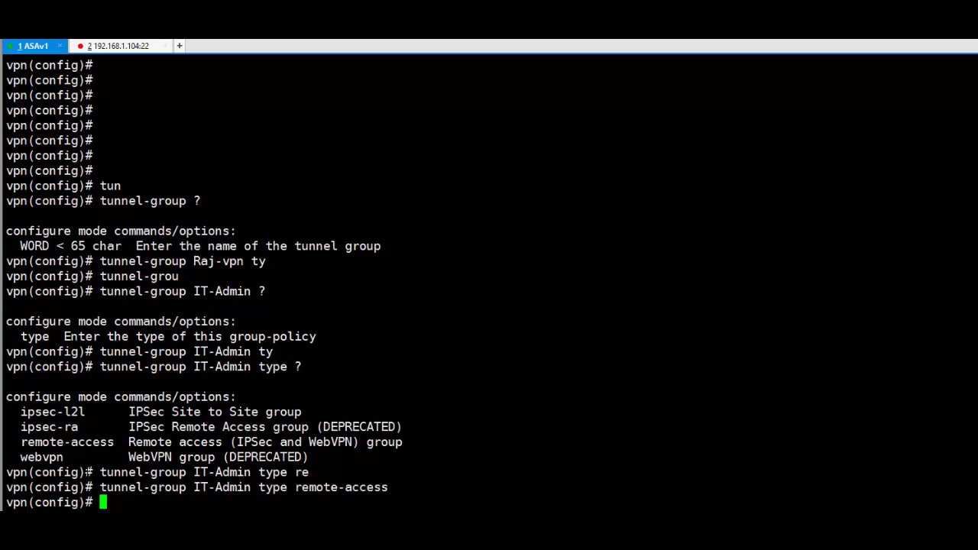
- Type 'tunnel-group IT-Admin general-attributes', correcting the group name's capitalisation
text(tun)
key(Tab)
text(iT-Admin)
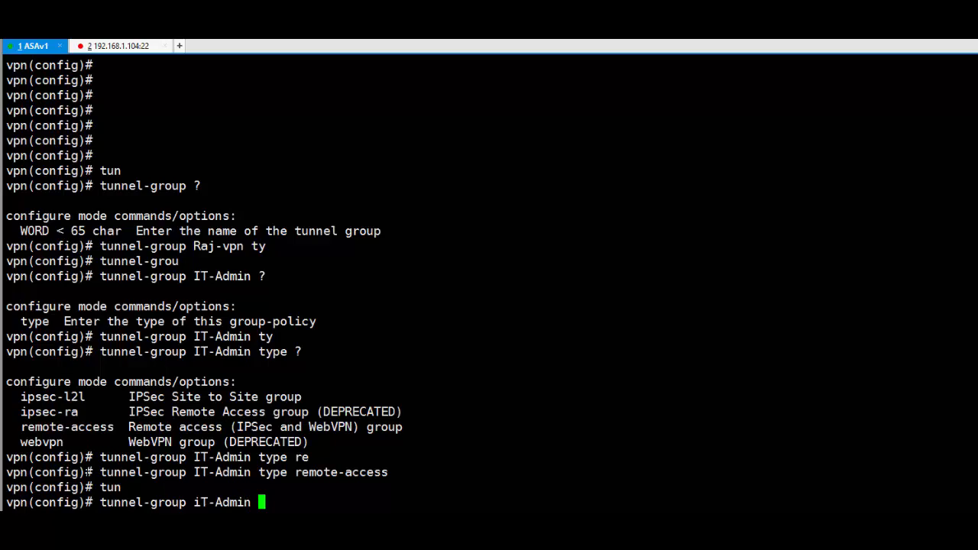
key(BackSpace)
key(BackSpace)
key(BackSpace)
key(BackSpace)
key(BackSpace)
key(BackSpace)
key(BackSpace)
key(BackSpace)
key(BackSpace)
text(IT-admin)
key(Tab)
text(ge)
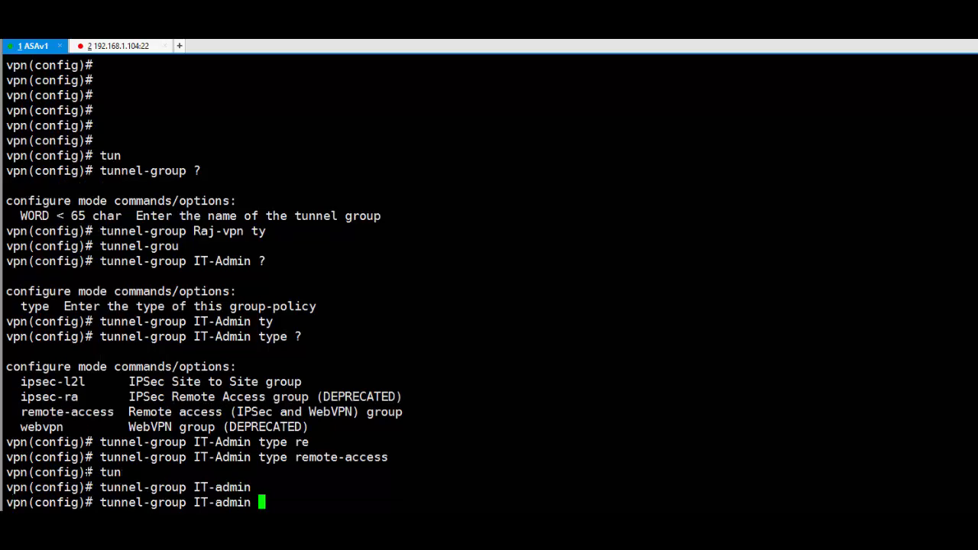
key(Tab)
key(BackSpace)
key(BackSpace)
key(BackSpace)
key(BackSpace)
key(BackSpace)
key(BackSpace)
key(BackSpace)
key(BackSpace)
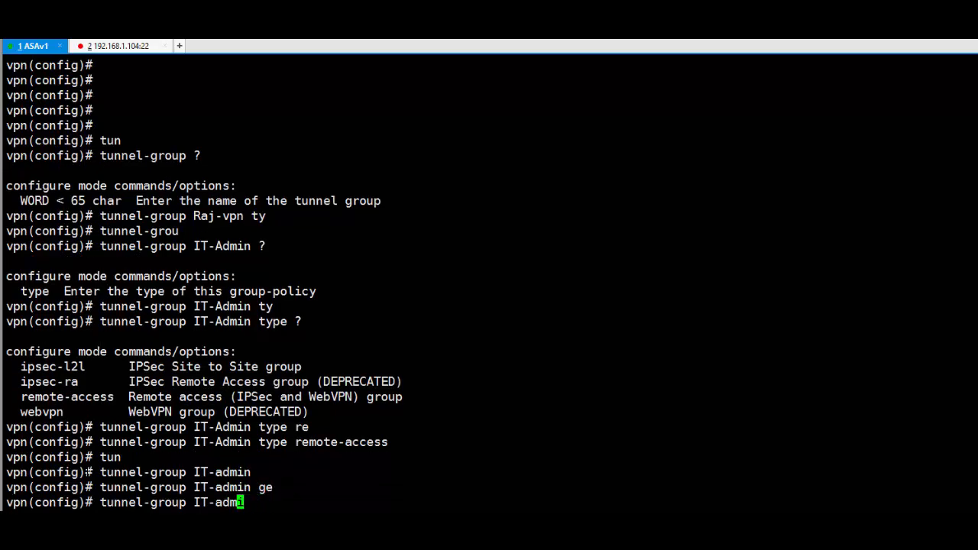
text(Admin)
key(Tab)
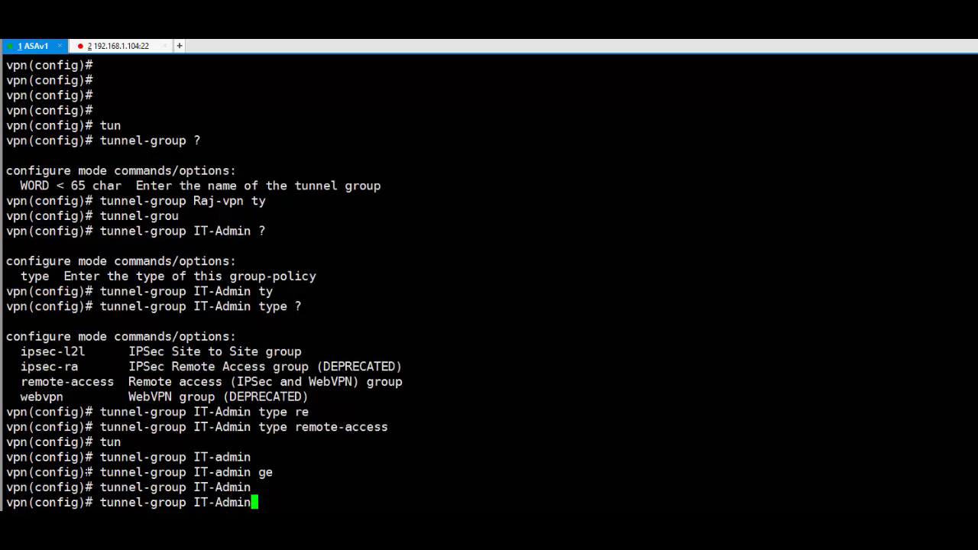
key(Tab)
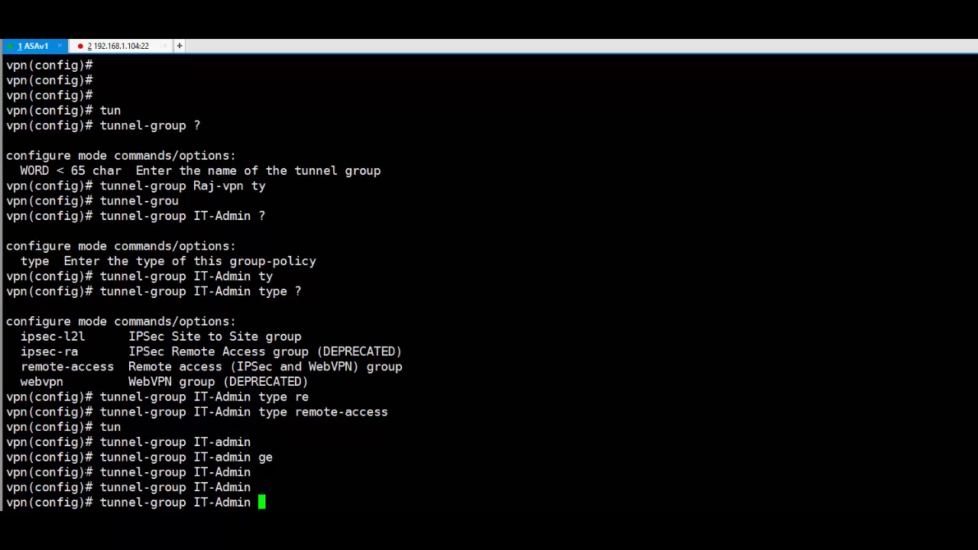
text(g)
key(Tab)
- In IT-Admin's general attributes, set 'address-pool mypool', then exit to global configuration
key(Return)
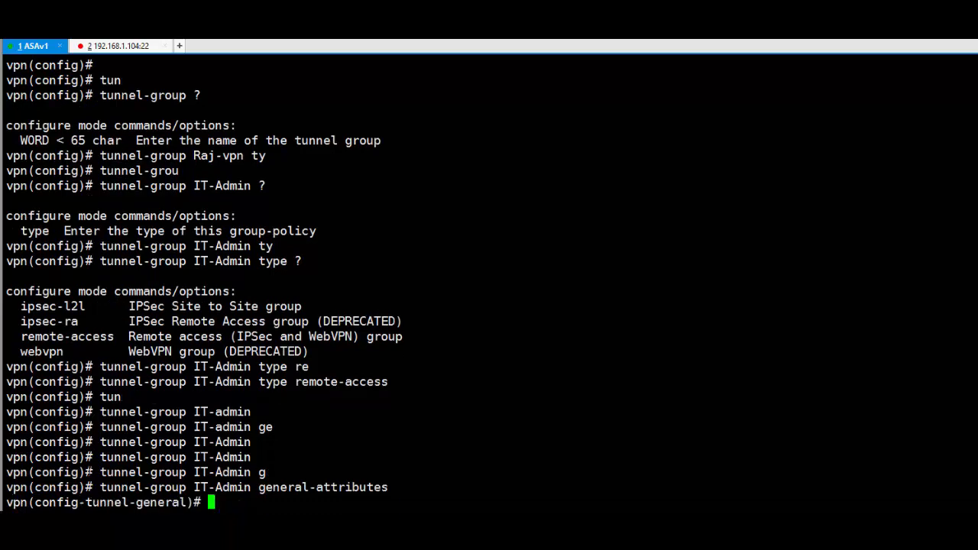
text(add)
key(Tab)
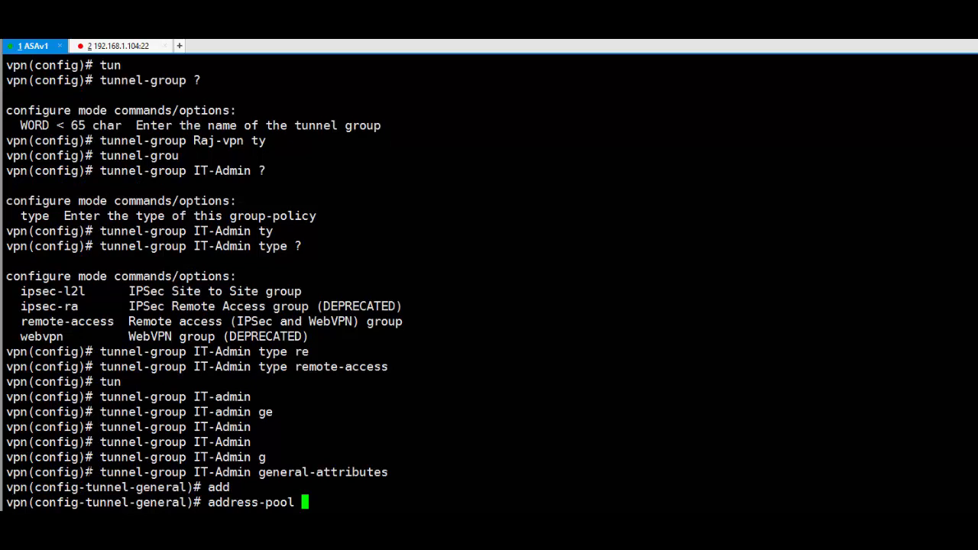
text(?)
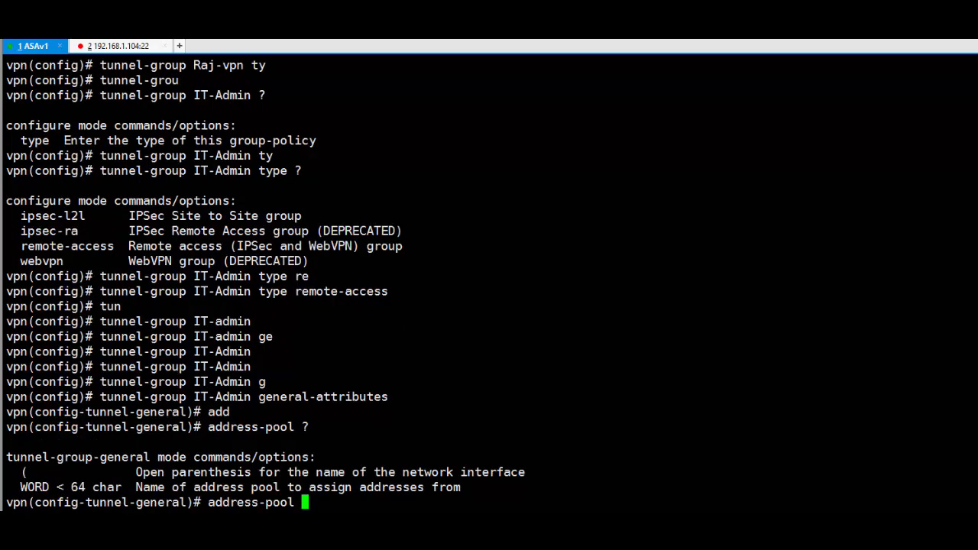
text(mypool)
key(Return)
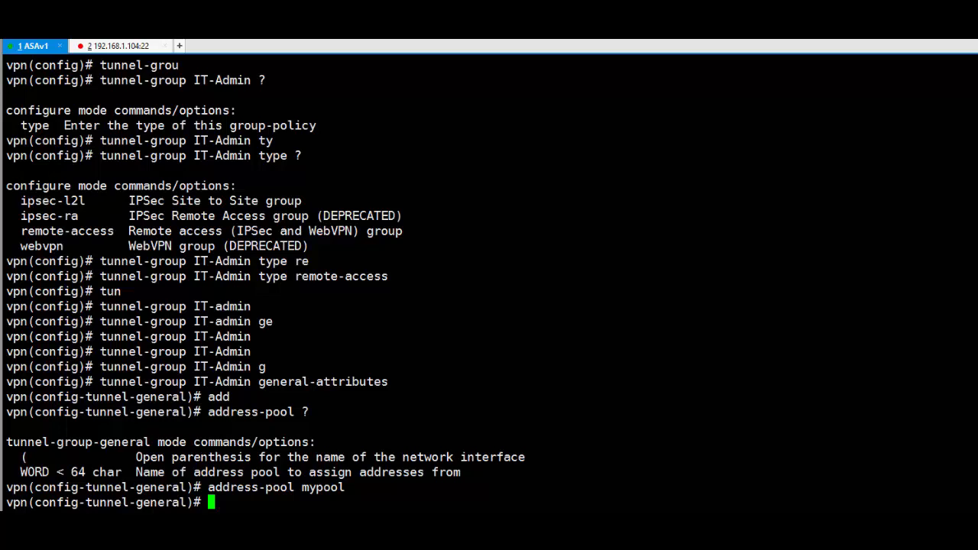
key(Return)
key(Return)
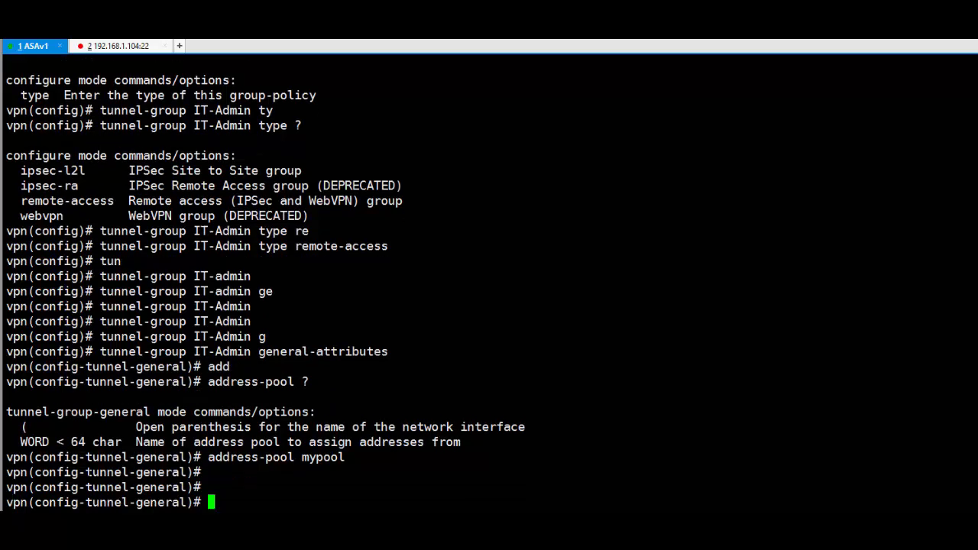
key(Return)
key(Return)
key(Return)
key(Return)
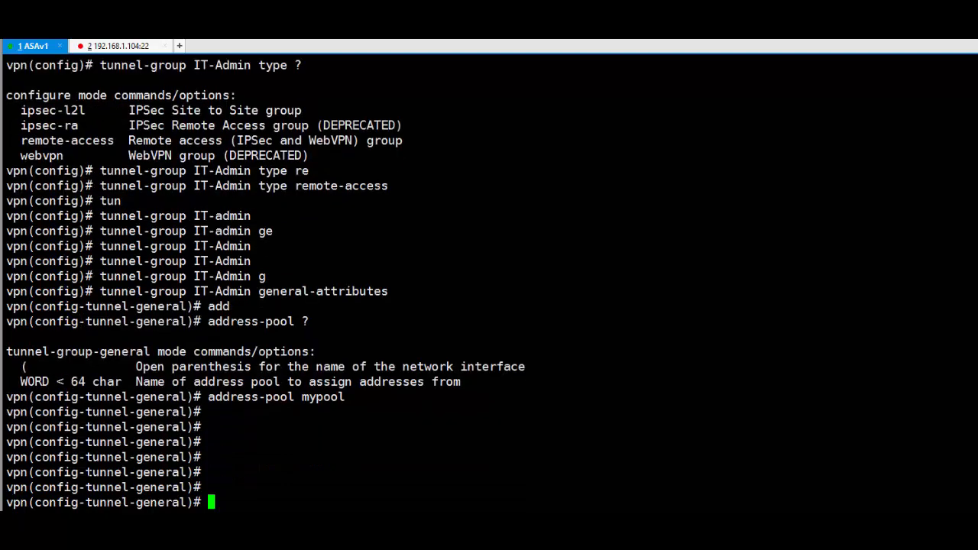
text(exit)
key(Return)
key(Return)
key(Return)
key(Return)
key(Return)
key(Return)
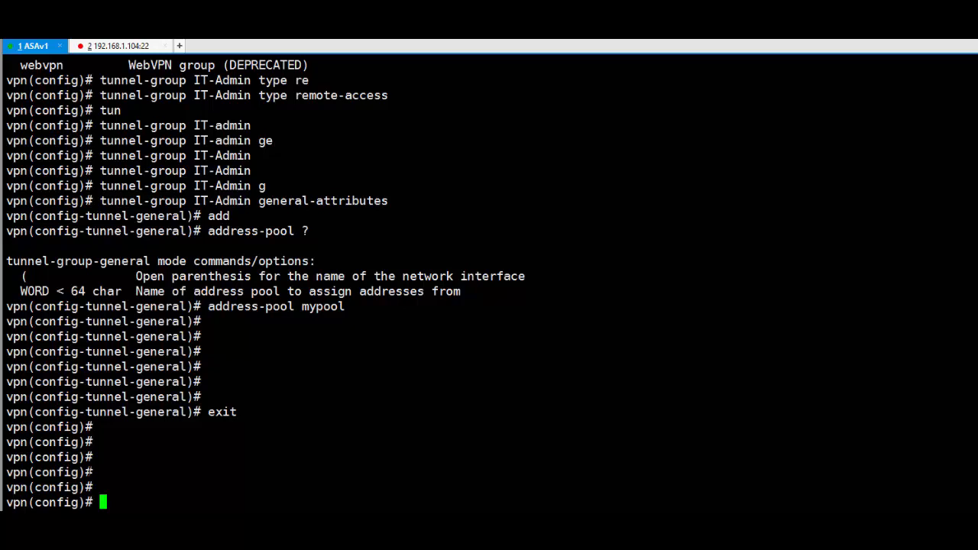
- Create the internal group policy with 'group-policy IT-Admin internal'
text(gr)
key(Tab)
text(p)
key(Tab)
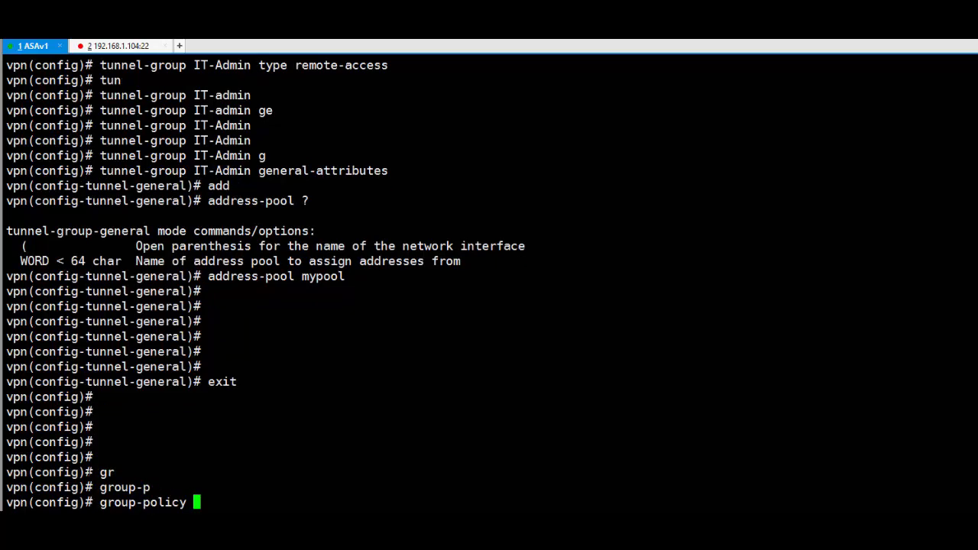
text(IT-admin)
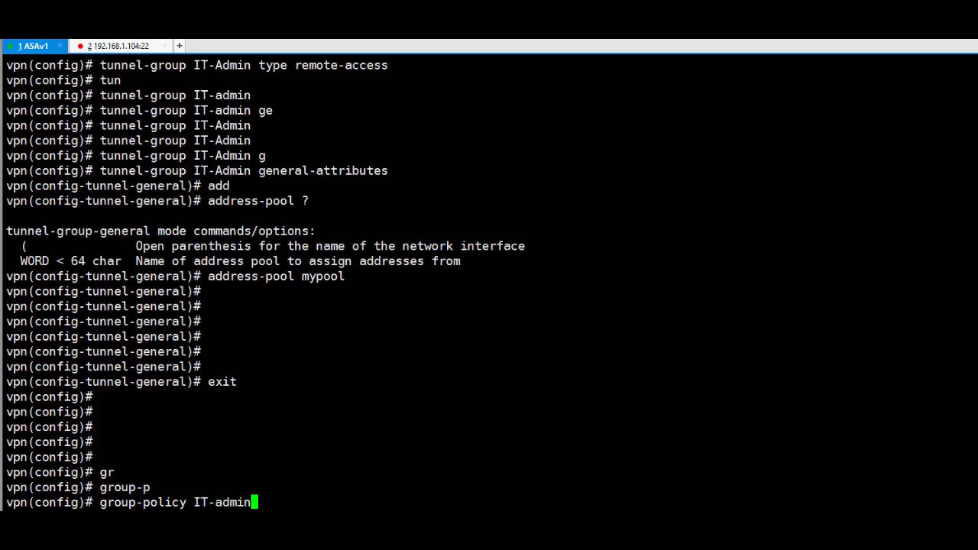
key(BackSpace)
key(BackSpace)
key(BackSpace)
key(BackSpace)
key(BackSpace)
text(Admin int)
key(Tab)
key(Return)
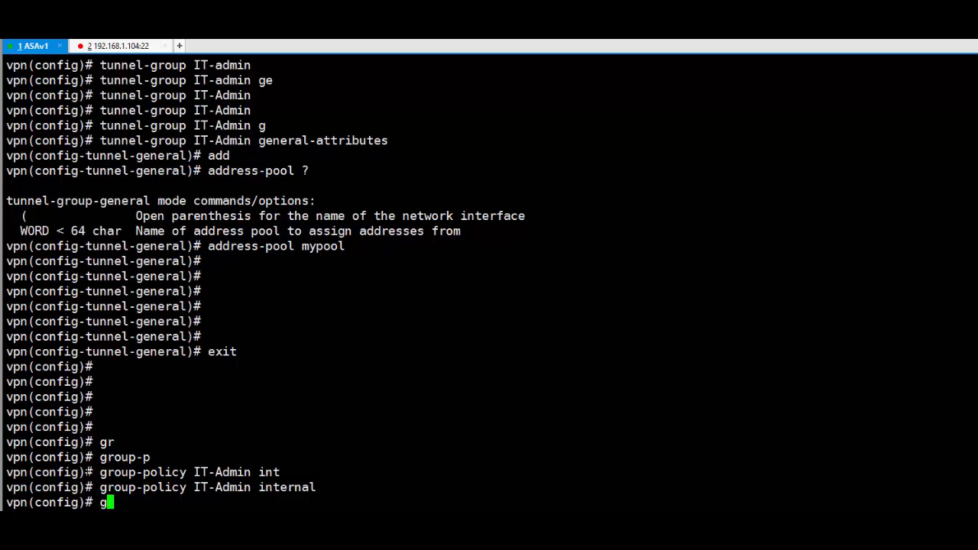
- Enter the attributes of group-policy IT-Admin
text(gr)
key(Tab)
text(p)
key(Tab)
text(IT)
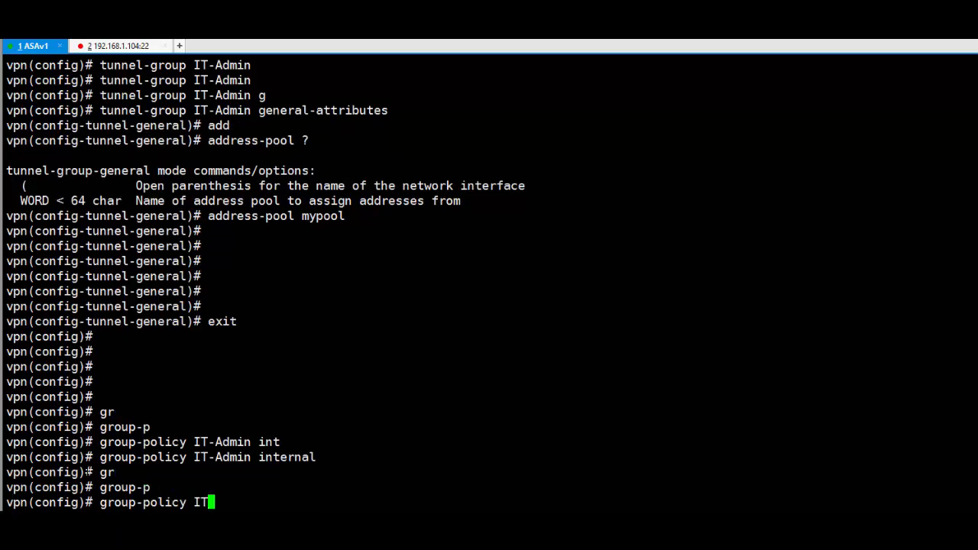
text(-Admin att)
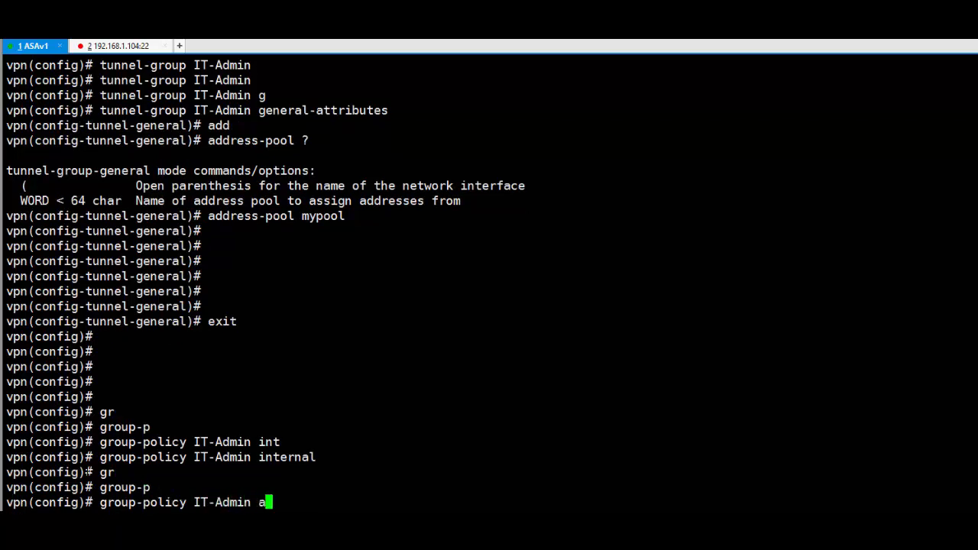
key(Tab)
key(Return)
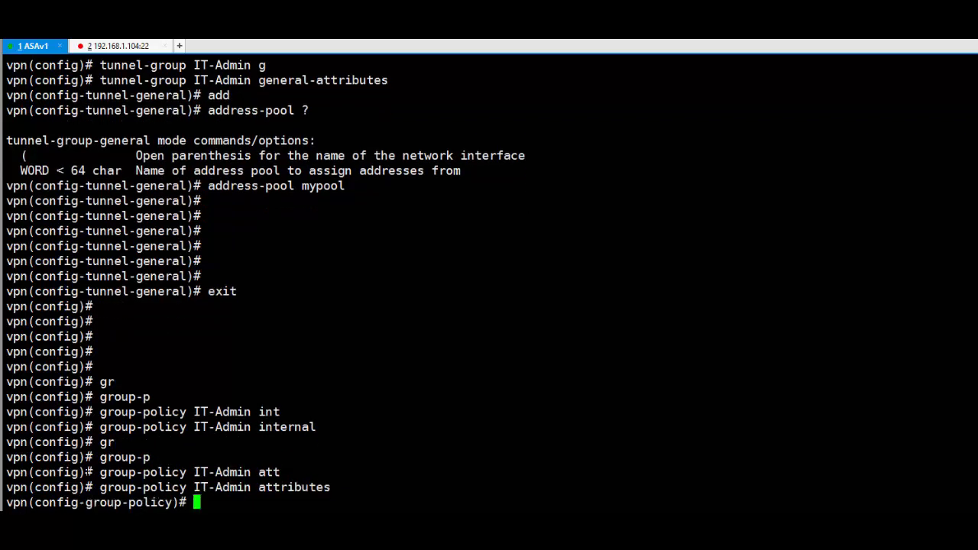
- Set 'vpn-tunnel-protocol ssl-client' and leave configuration mode with end
text(vpn)
key(Tab)
text(-t)
key(Tab)
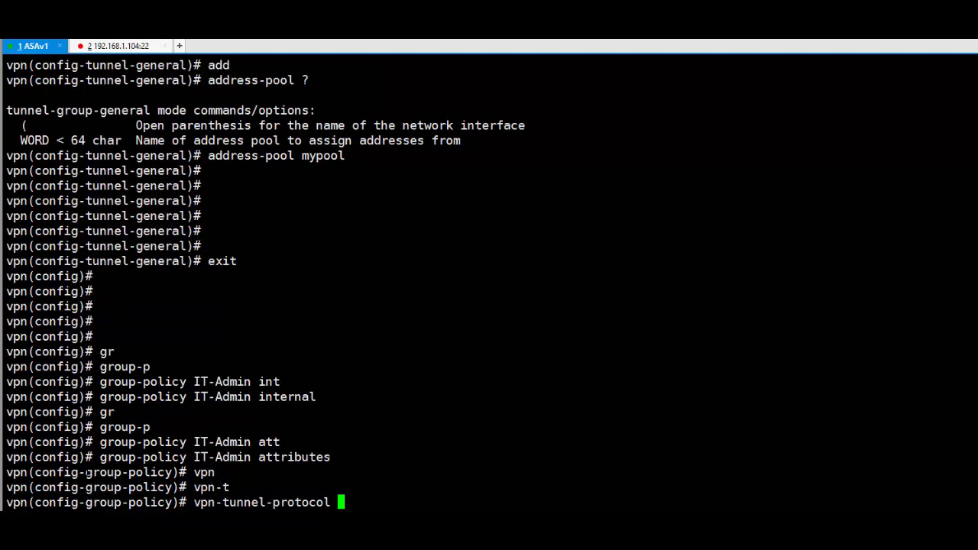
text(?)
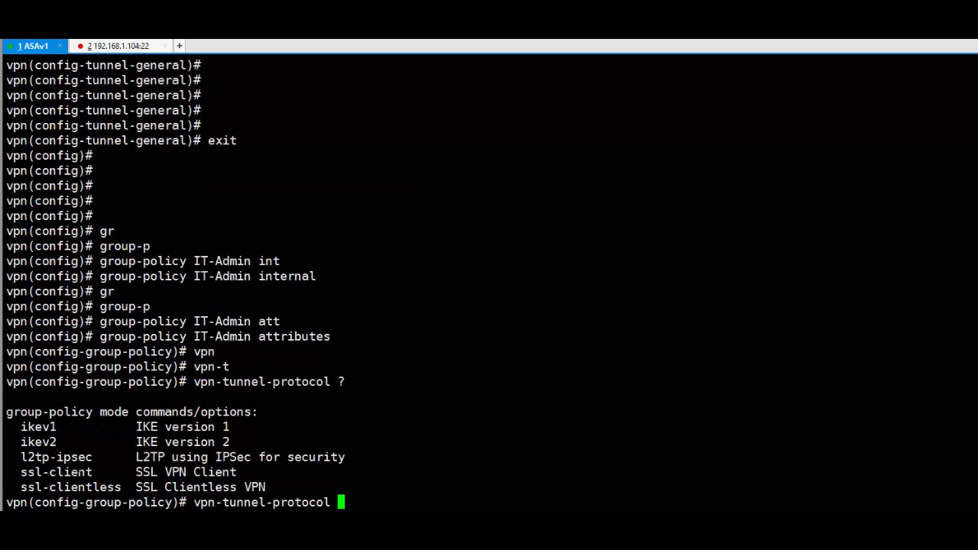
text(ssl)
key(Tab)
key(Return)
key(Return)
key(Return)
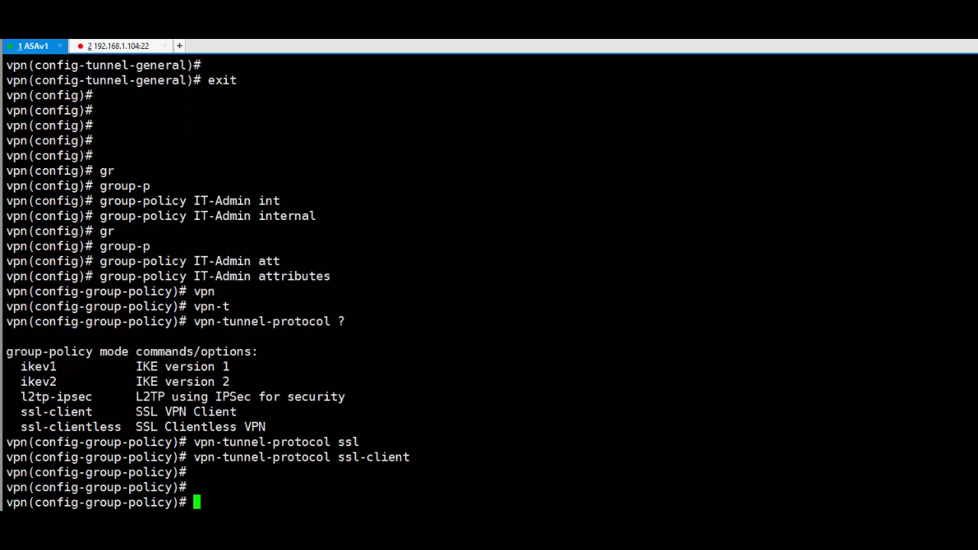
key(Return)
key(Return)
key(Return)
key(Return)
key(Return)
key(Return)
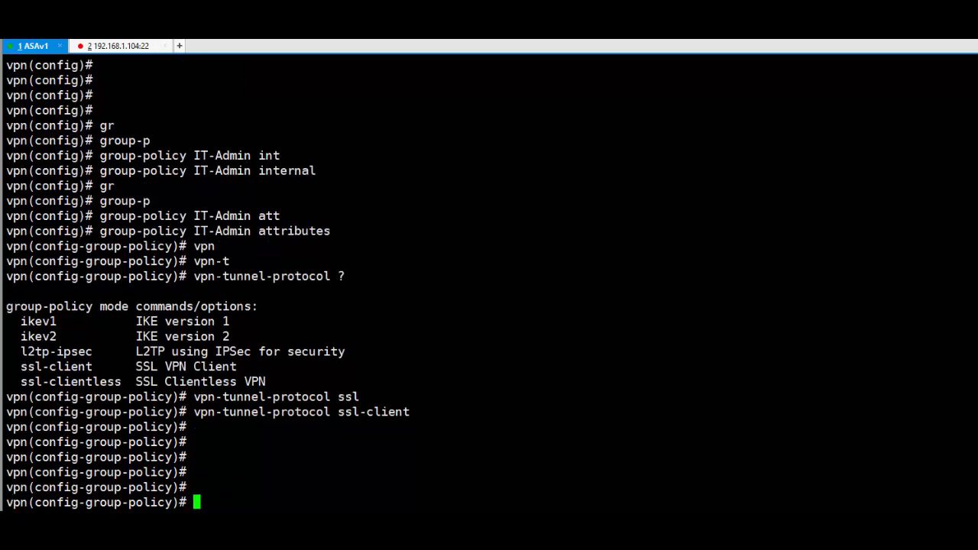
text(end)
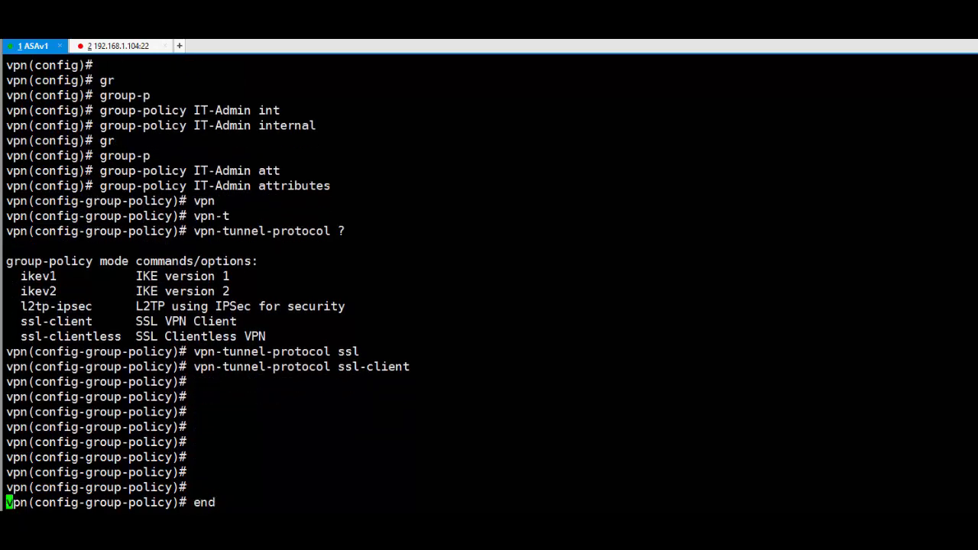
key(Return)
key(Return)
key(Return)
key(Return)
key(Return)
key(Return)
key(Return)
key(Return)
key(Return)
key(Return)
key(Return)
key(Return)
key(Return)
key(Return)
key(Return)
key(Return)
key(Return)
key(Return)
key(Return)
key(Return)
key(Return)
key(Return)
key(Return)
key(Return)
key(Return)
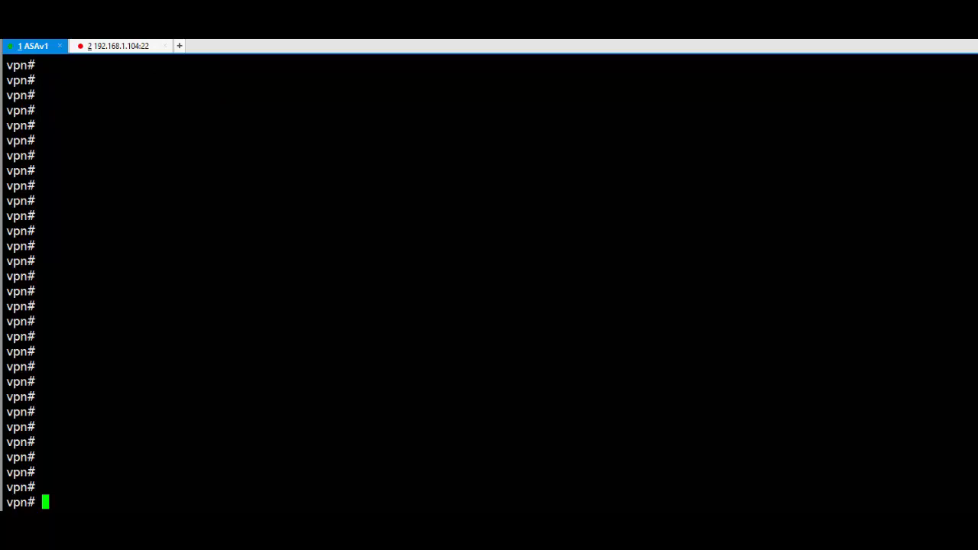
- Run 'sh run webvpn' and highlight the two anyconnect lines
key(Return)
text(sh run web)
key(Tab)
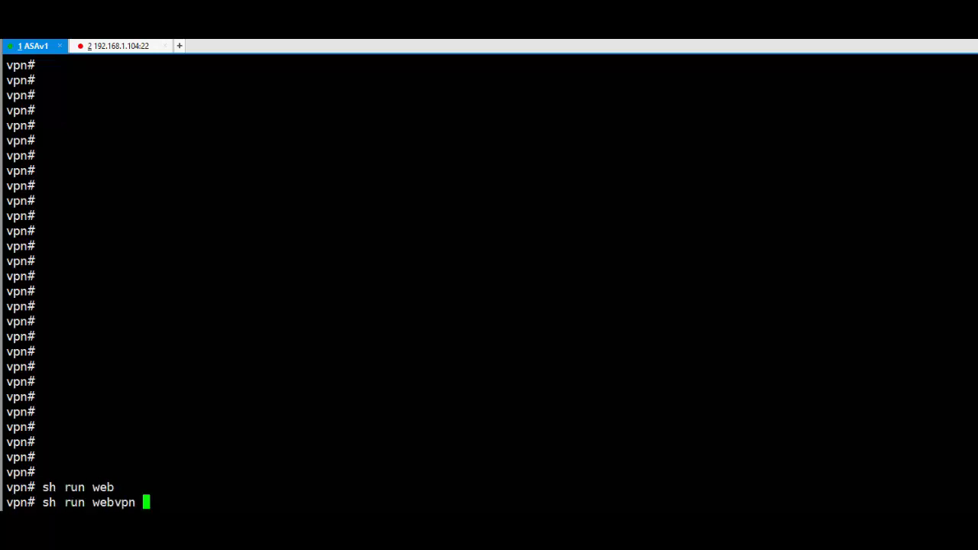
key(Return)
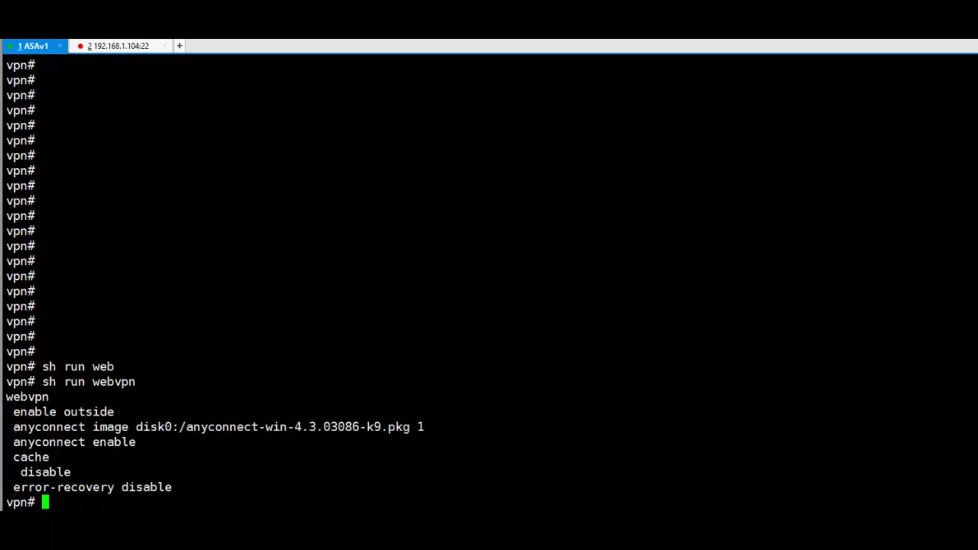
drag(20, 428, 151, 441)
click(150, 441)
key(Return)
key(Return)
key(Return)
key(Return)
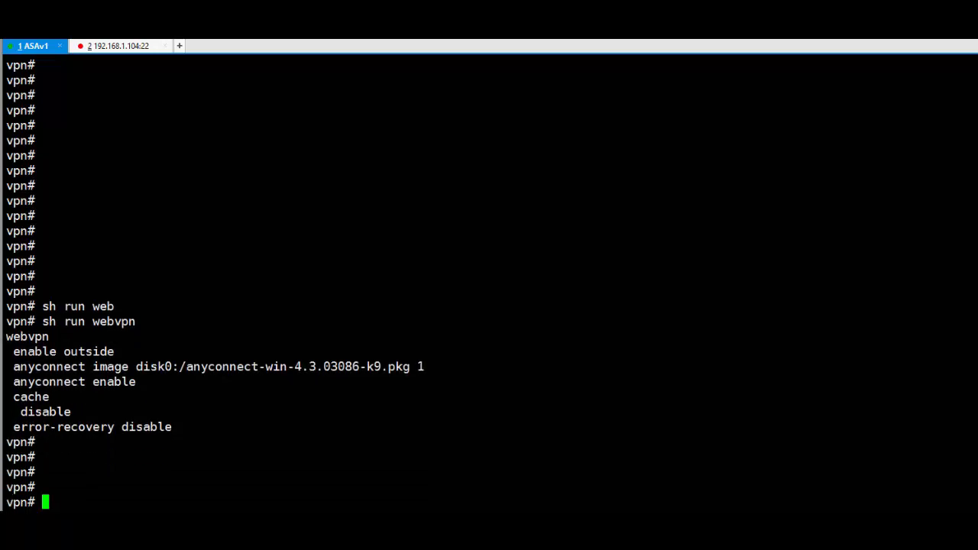
- Run 'sh run tunnel-group' and highlight IT-Admin's remote-access type and the mypool address pool
text(sh run tun)
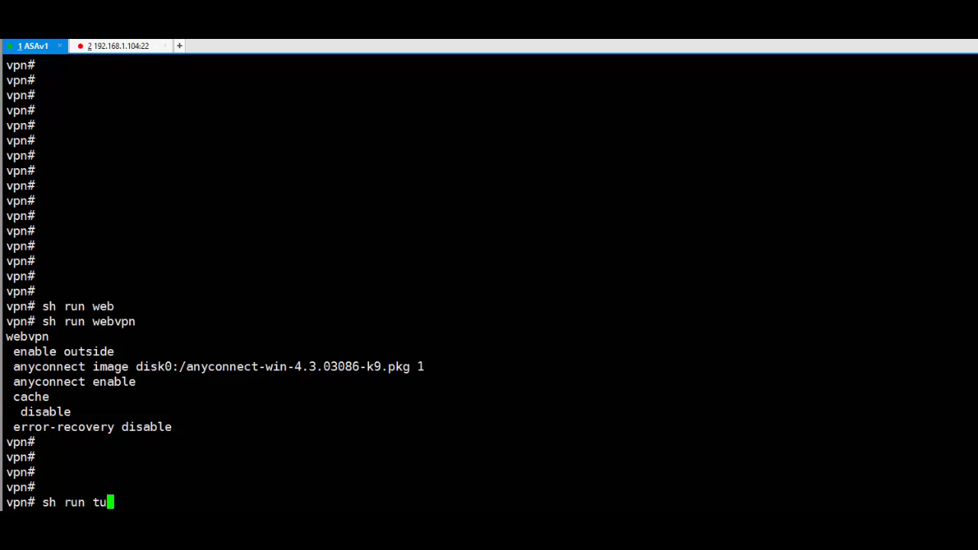
key(Tab)
key(Return)
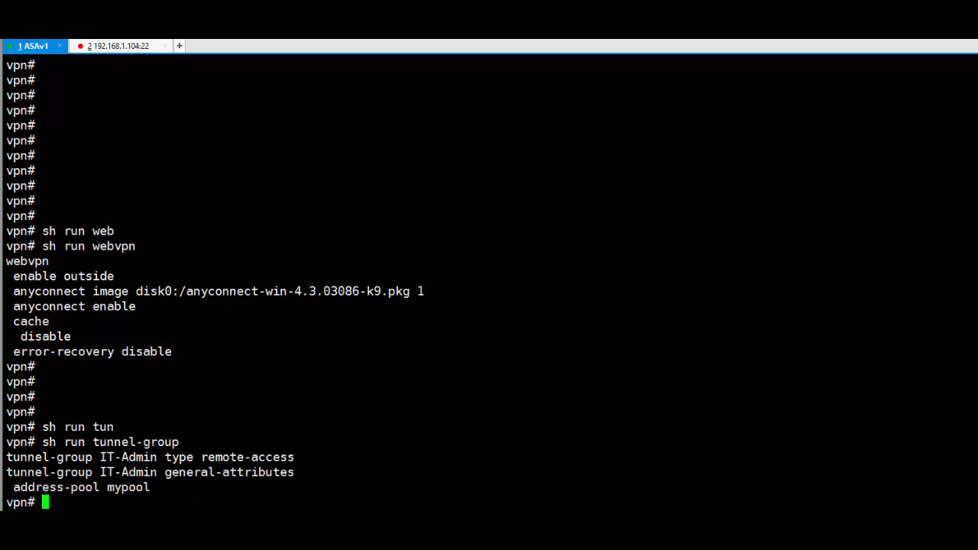
drag(49, 457, 258, 457)
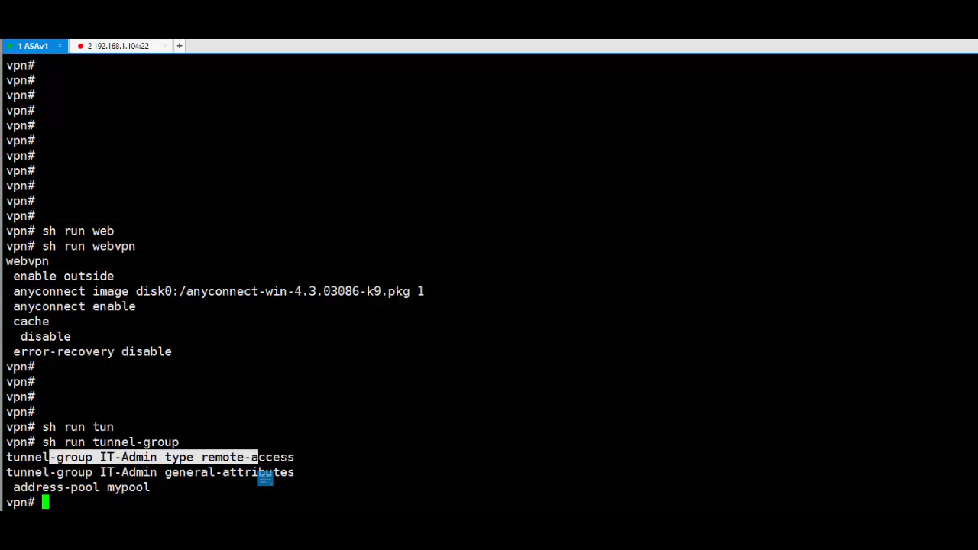
double_click(285, 458)
click(285, 458)
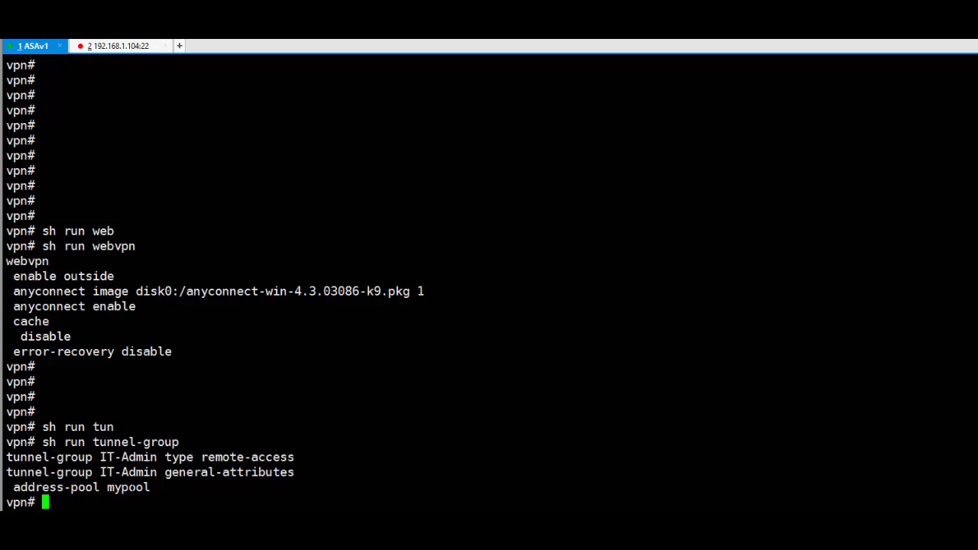
double_click(129, 486)
- Show the ASA's local IP pools and examine the vpn-pool range, mypool and tunnel-group output
click(141, 502)
text(sh run ip lo)
key(Tab)
text(poo)
key(Tab)
key(Return)
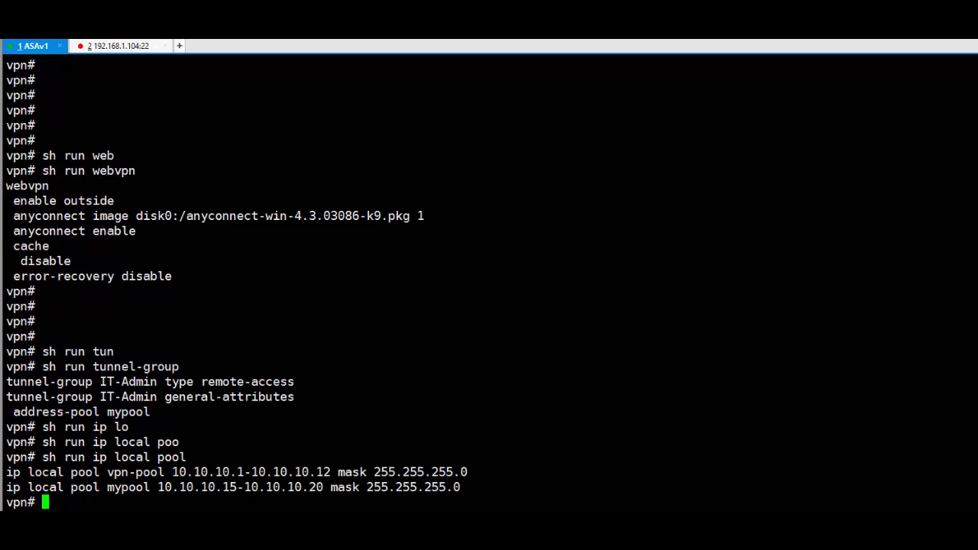
drag(189, 473, 359, 473)
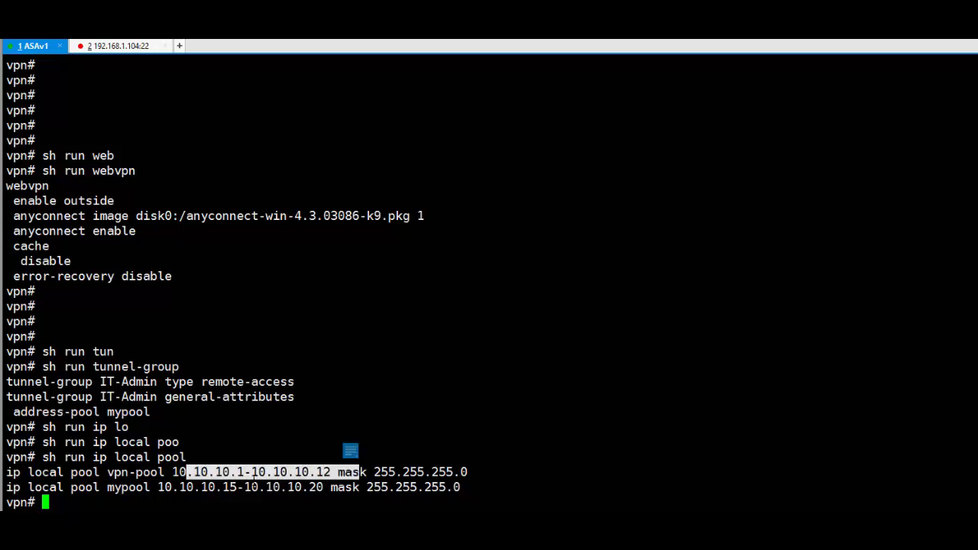
click(253, 474)
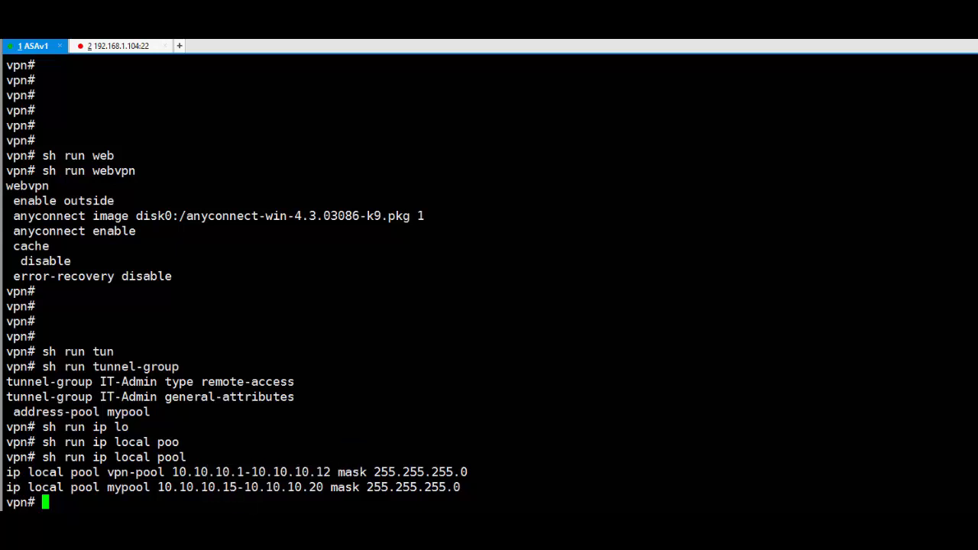
double_click(128, 486)
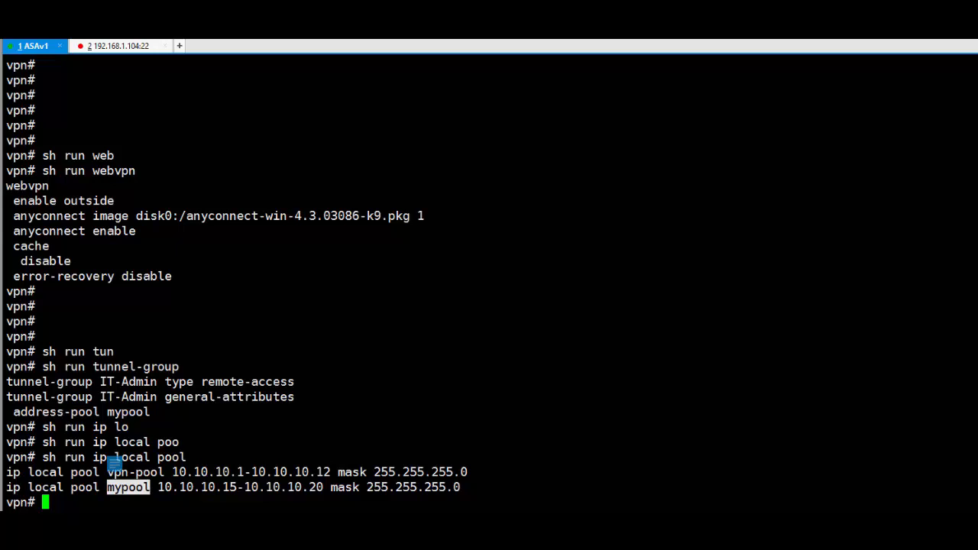
double_click(138, 381)
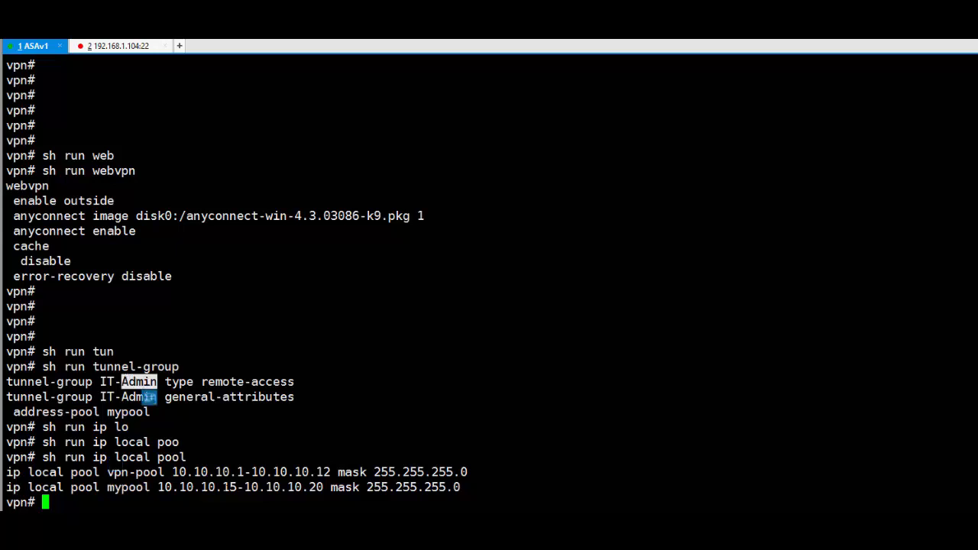
click(240, 487)
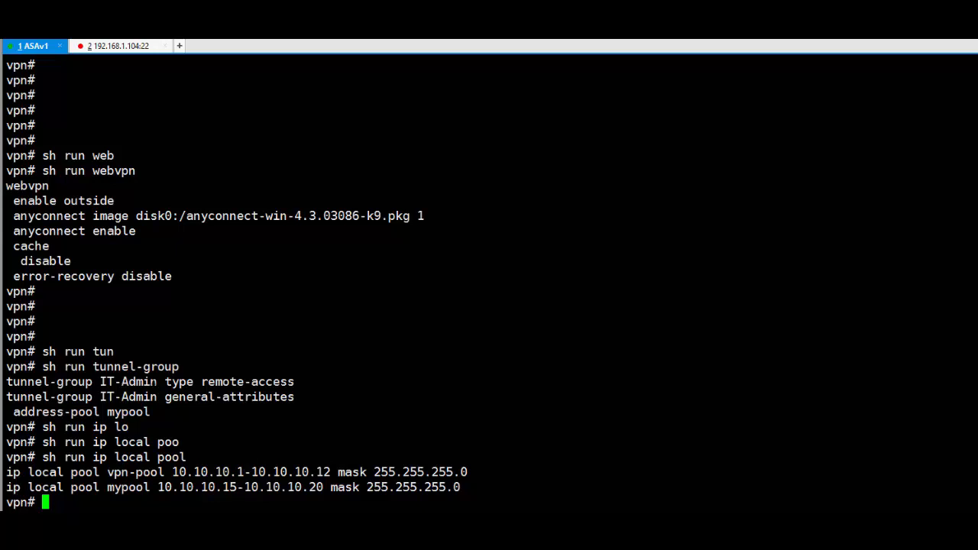
drag(42, 367, 169, 410)
click(169, 410)
- Display the running group-policy IT-Admin configuration and note its license warning
text(sh run)
key(Tab)
text(g)
key(Tab)
text(roup-)
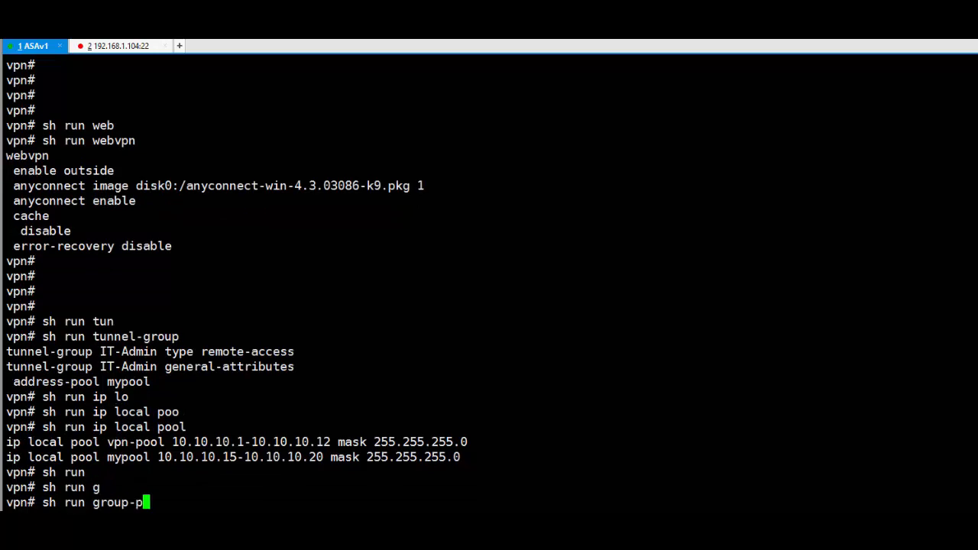
text(p)
key(Tab)
text(I)
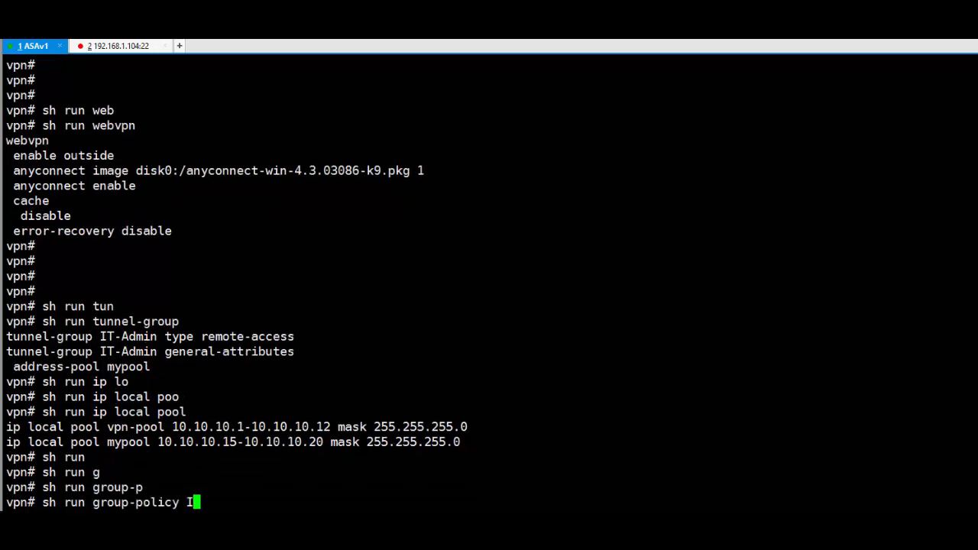
text(T-Admin)
key(Return)
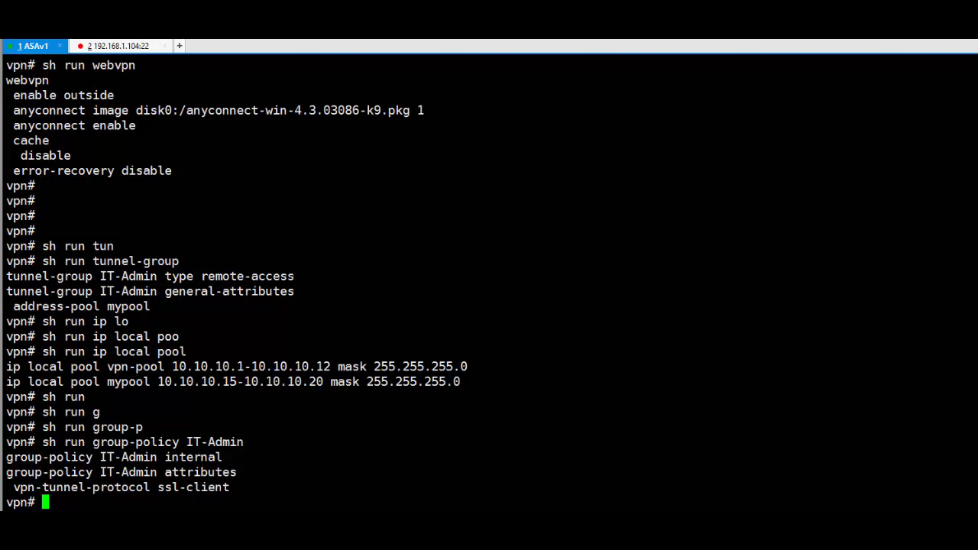
double_click(203, 489)
key(Return)
key(Return)
key(Return)
key(Return)
key(Return)
key(Return)
key(Return)
key(Return)
key(Return)
key(Return)
key(Return)
key(Return)
key(Return)
key(Return)
key(Return)
key(Return)
key(Return)
key(Return)
key(Return)
key(Return)
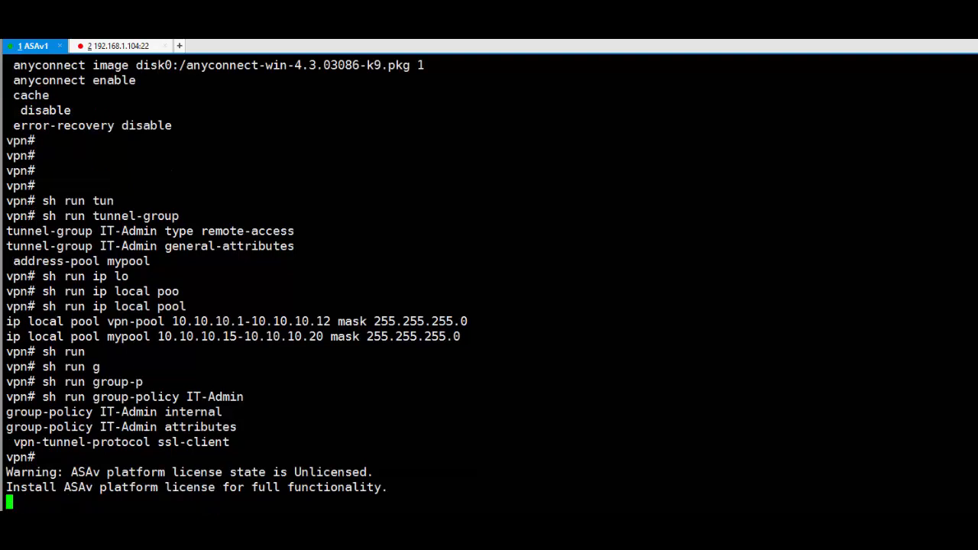
- Review the running webvpn, tunnel-group and group-policy IT-Admin configurations in turn
text(sh run web)
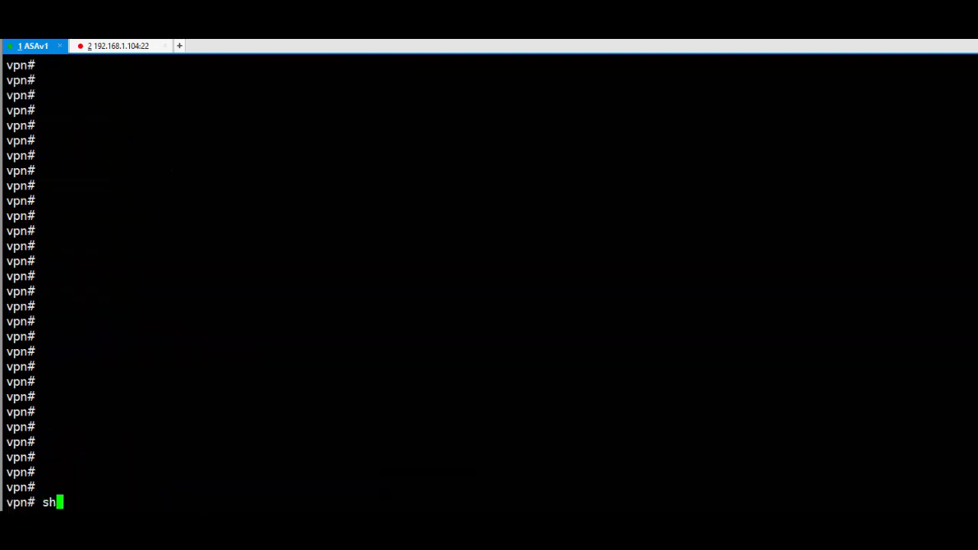
key(Tab)
key(Return)
text(sh run tu)
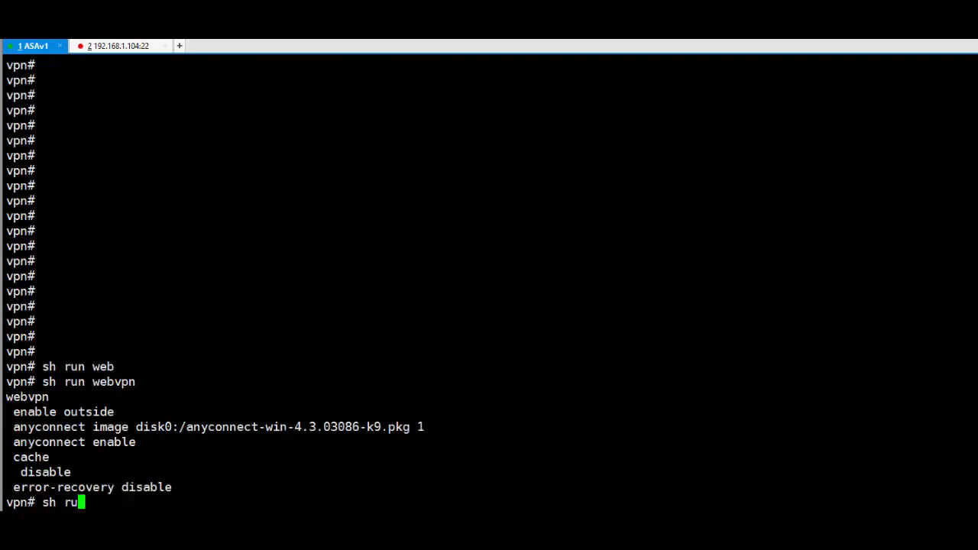
key(Tab)
key(Return)
text(sh run gr)
key(Tab)
key(Tab)
text(IT-Admin)
key(Return)
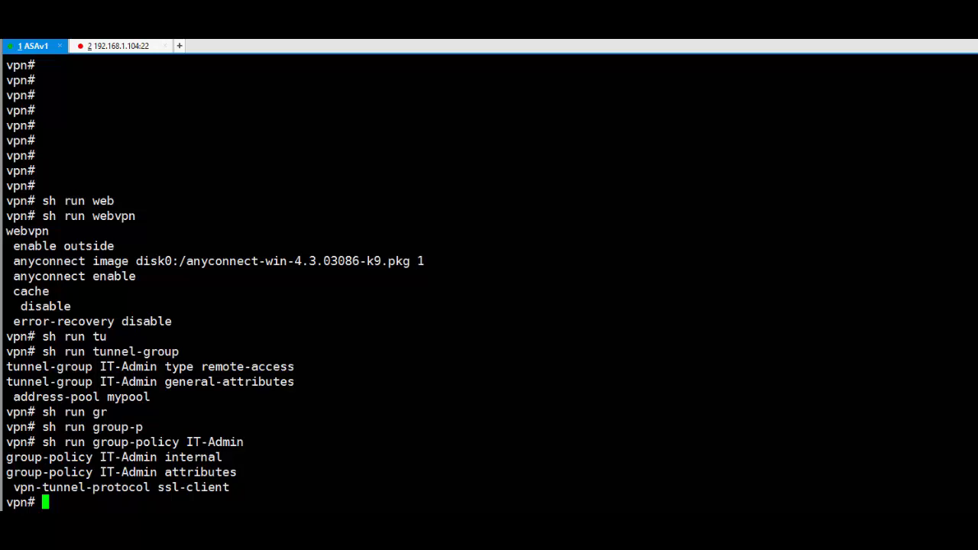
- Enter global configuration mode with conf t and start the tunnel-group IT-Admin command
text(conf t)
key(Return)
text(tun)
key(Tab)
text(IT-Admin)
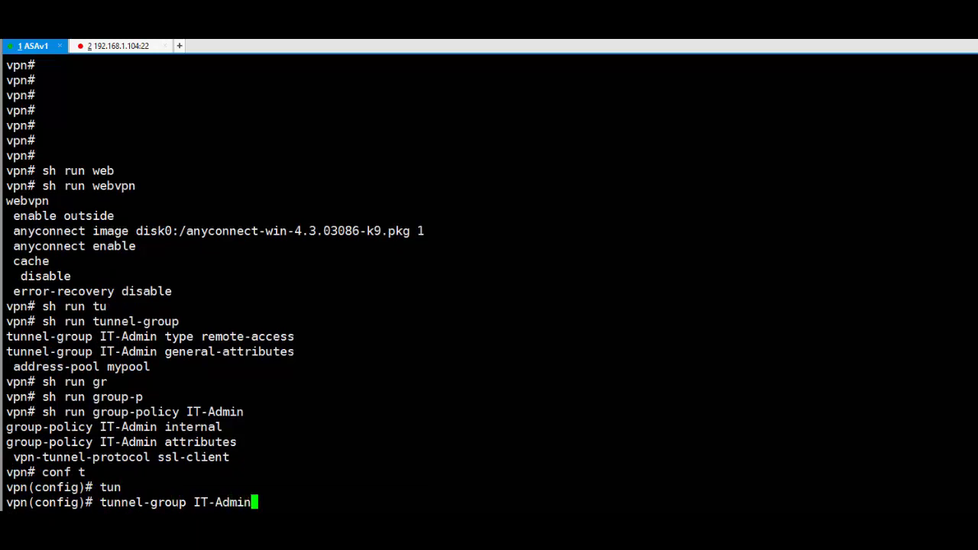
- Under tunnel-group IT-Admin general-attributes, set default-group-policy IT-Admin and end configuration
key(Return)
key(Up)
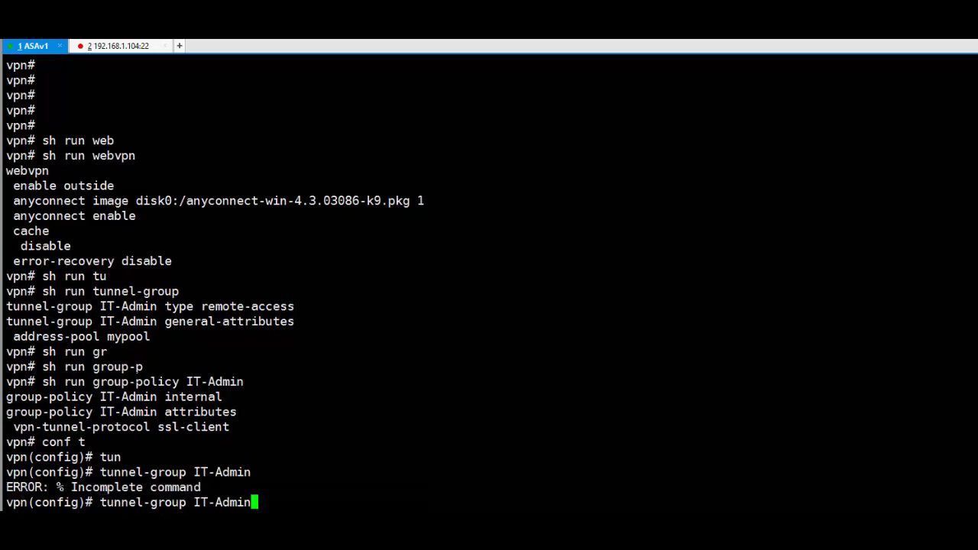
text(ge)
key(Tab)
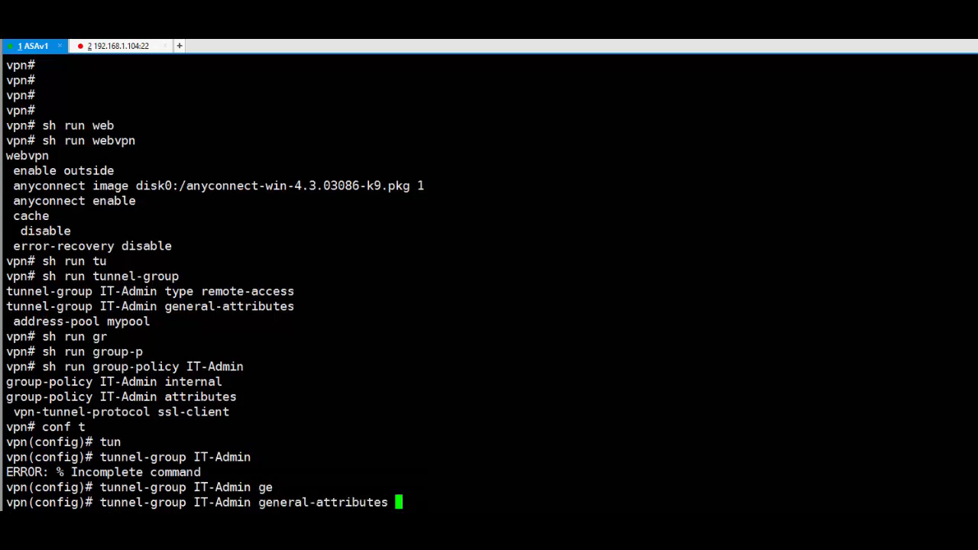
key(Return)
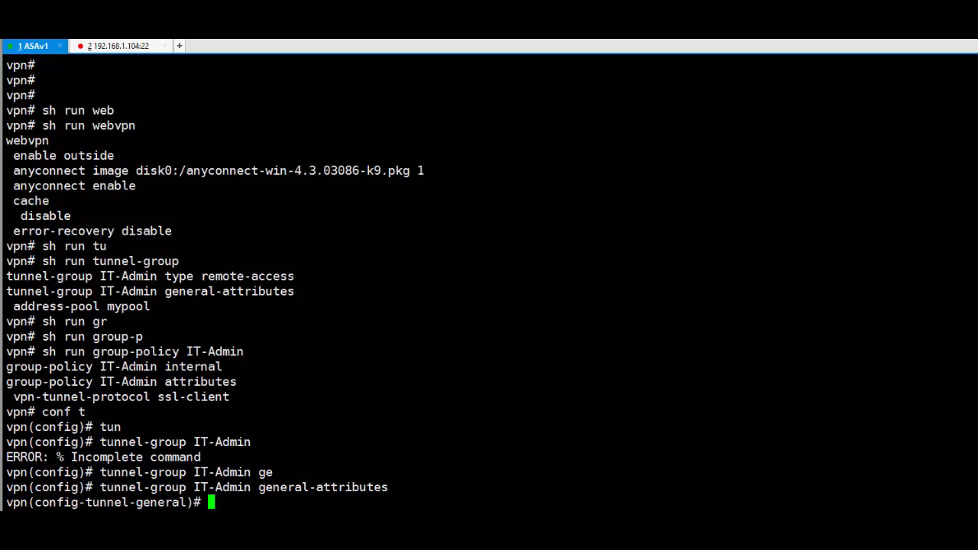
text(def)
key(Tab)
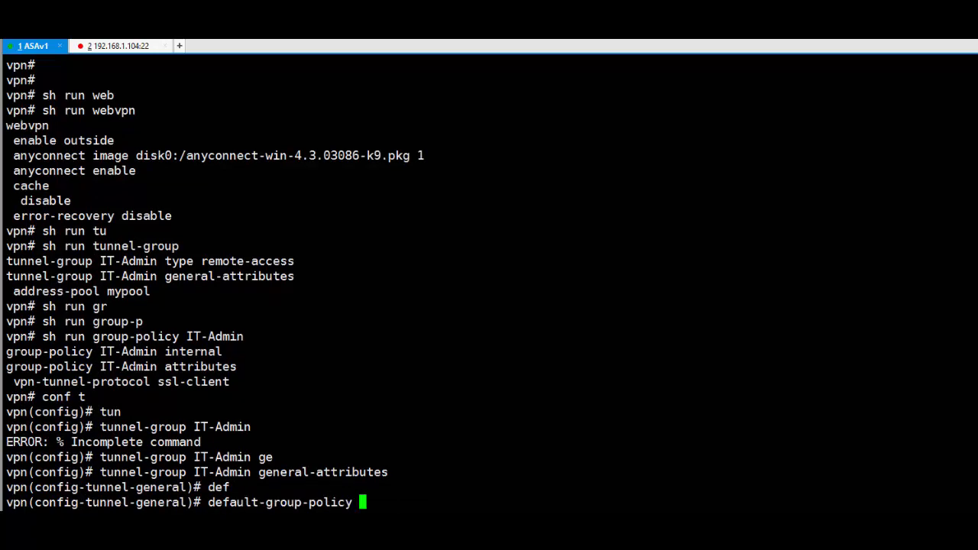
text(IT-Admin)
key(Return)
key(Return)
key(Return)
key(Return)
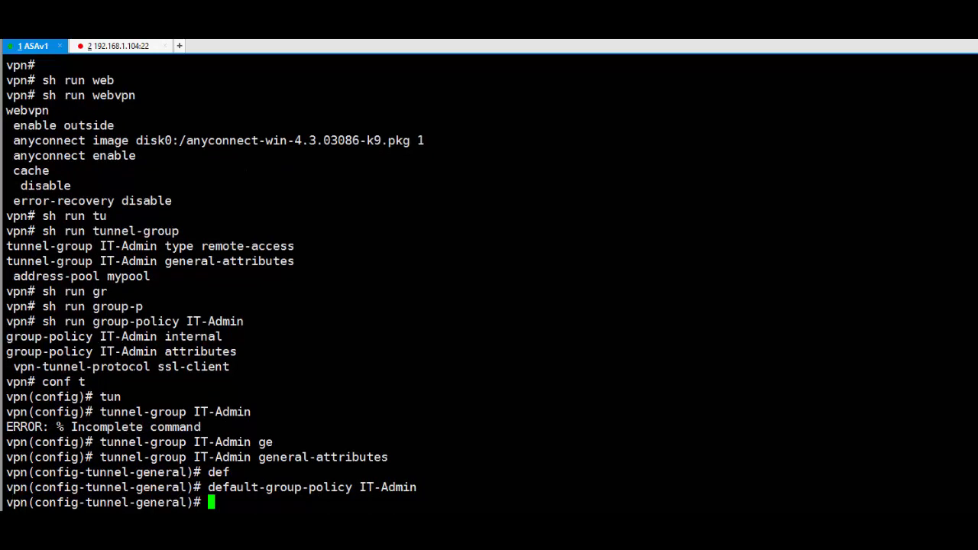
text(end)
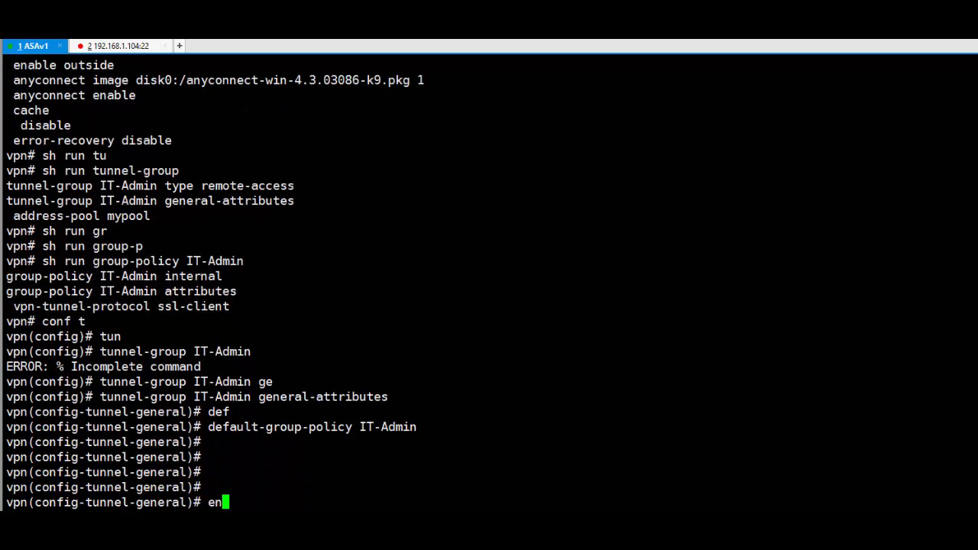
key(Return)
key(Return)
key(Return)
key(Return)
key(Return)
- Verify with show run tunnel-group that default-group-policy IT-Admin is now listed
text(sh run tun)
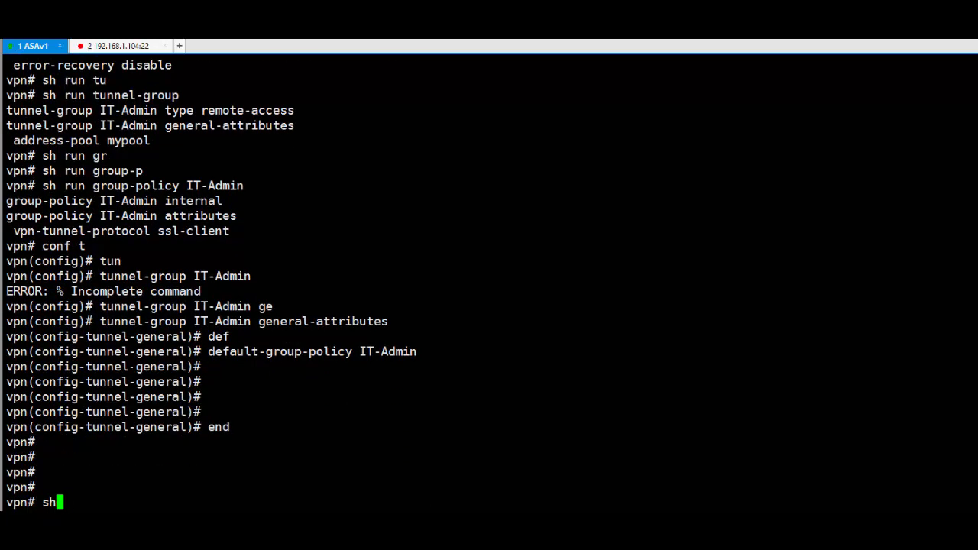
key(Tab)
key(Tab)
key(Return)
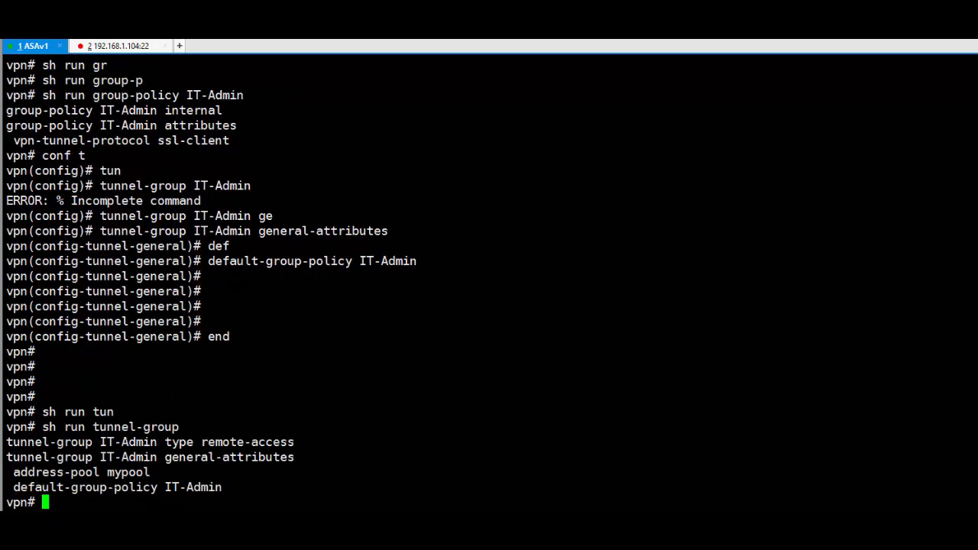
drag(100, 488, 238, 492)
right_click(238, 491)
click(222, 493)
key(Return)
key(Return)
key(Return)
key(Return)
key(Return)
key(Return)
key(Return)
key(Return)
key(Return)
key(Return)
key(Return)
key(Return)
key(Return)
key(Return)
key(Return)
key(Return)
key(Return)
key(Return)
key(Return)
key(Return)
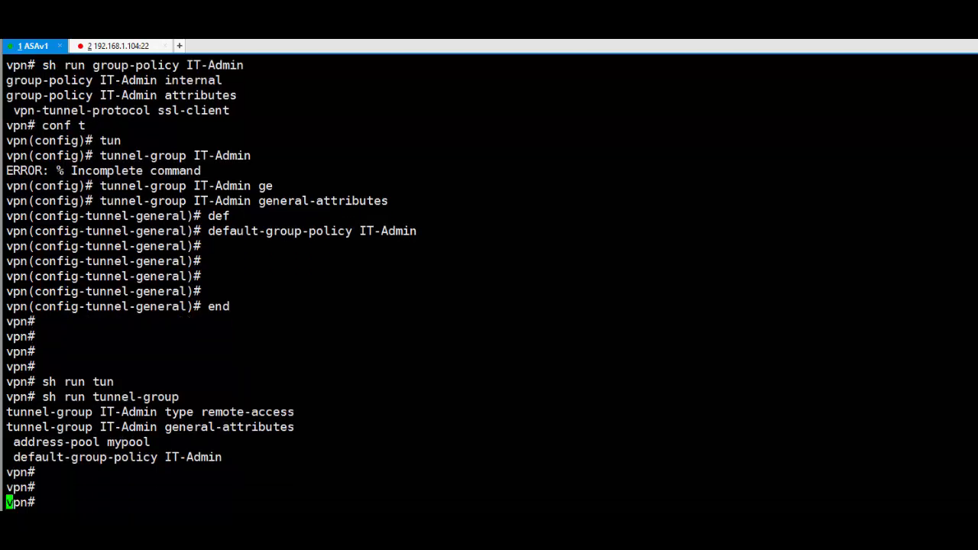
- Launch AnyConnect from the tray and connect to 192.168.1.104, accepting the untrusted certificate
click(908, 533)
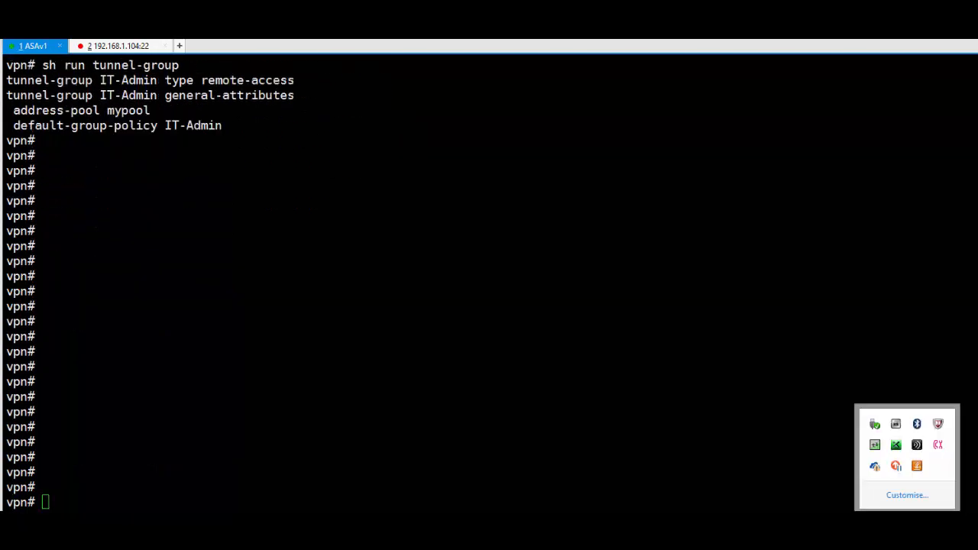
click(825, 436)
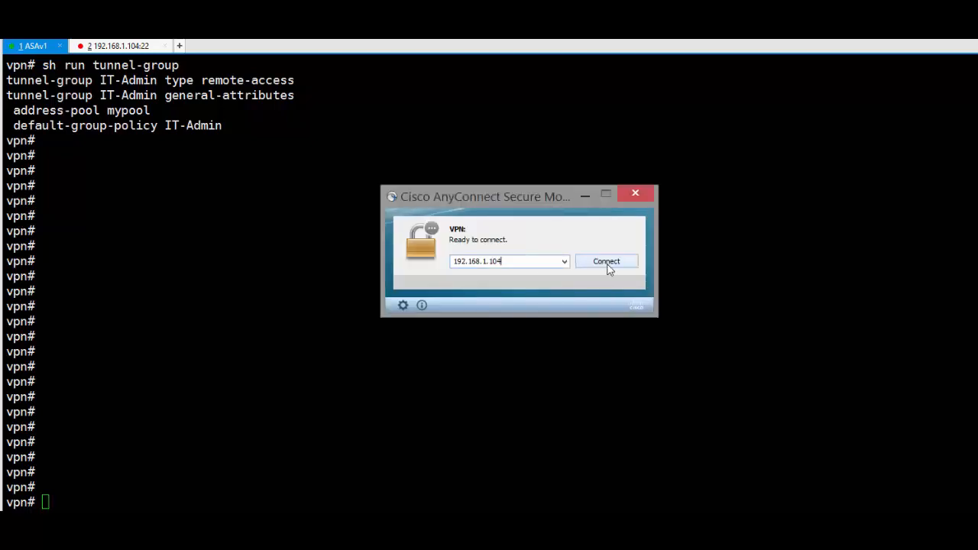
click(609, 265)
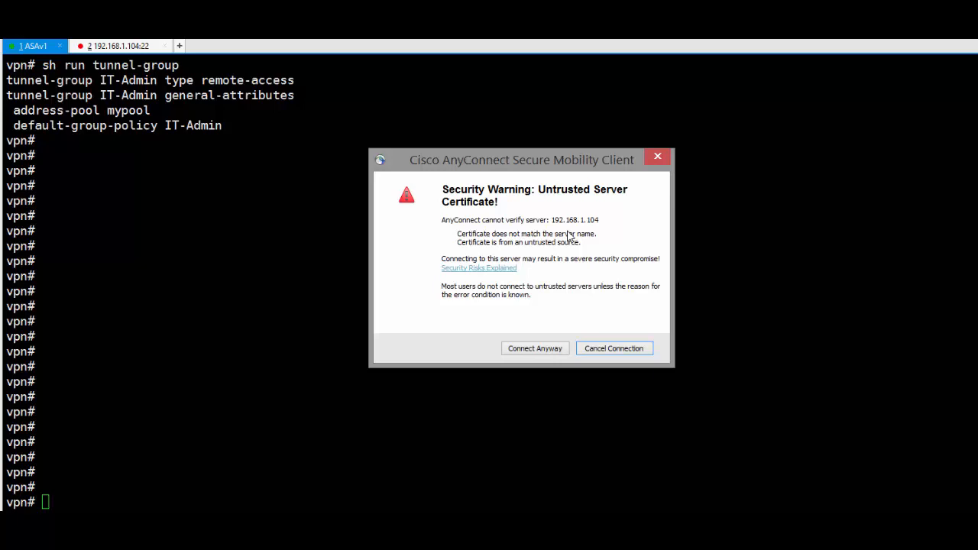
click(535, 346)
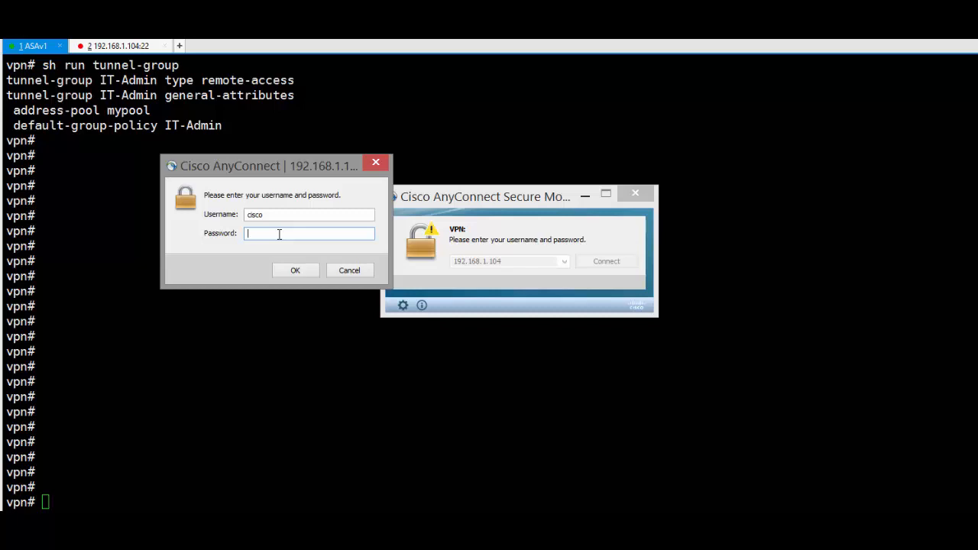
- Submit the login password, then cancel the refused login and hide the client
text(cisco)
key(Return)
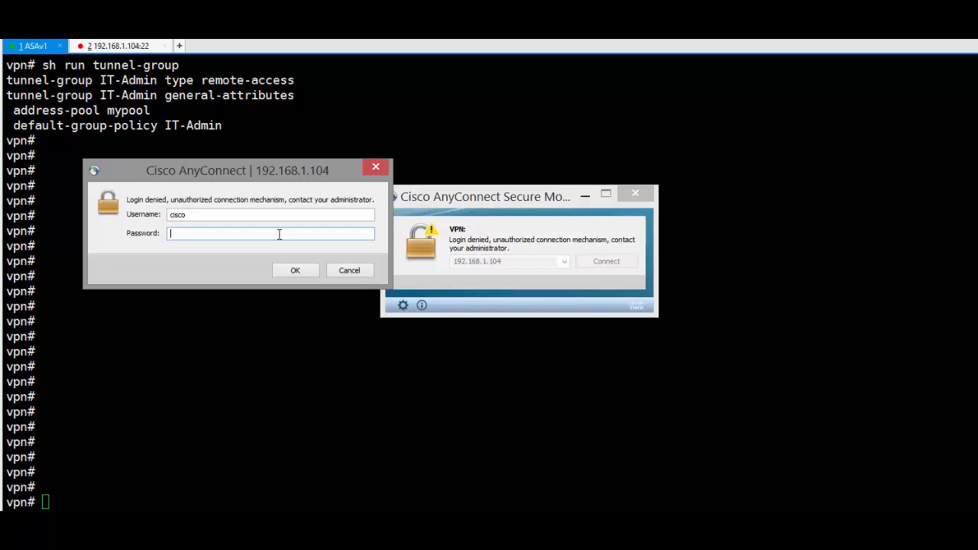
click(352, 271)
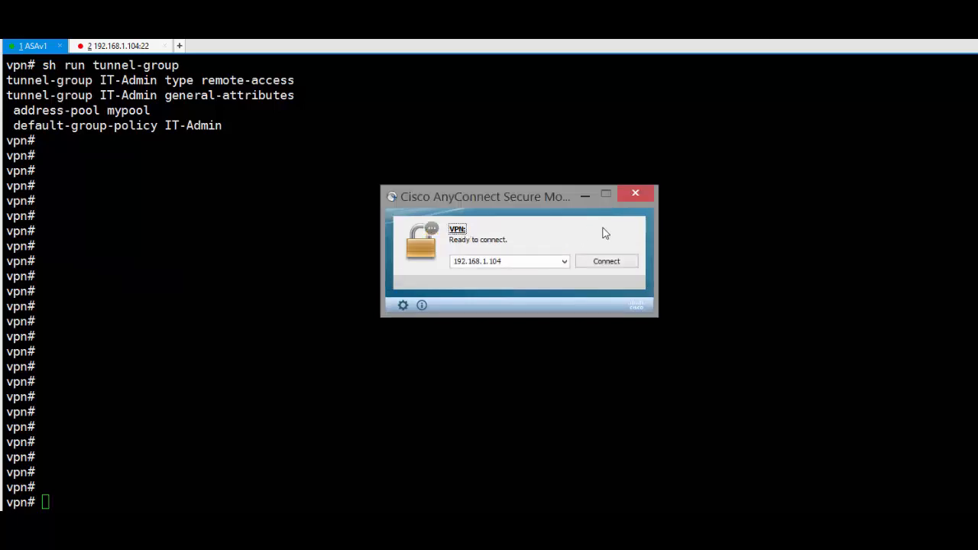
click(581, 195)
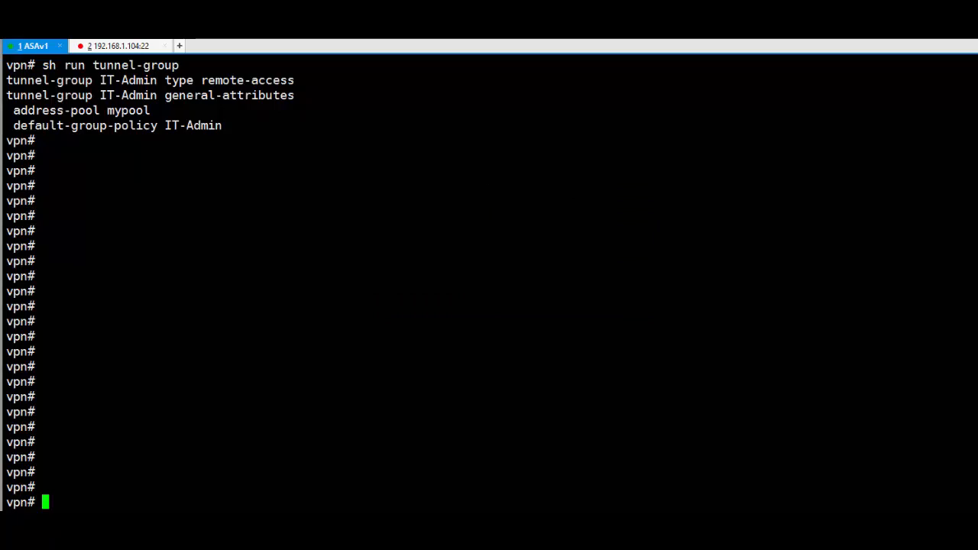
- Enable debug webvpn anyconnect at level 255 on the ASA
text(debu)
key(Tab)
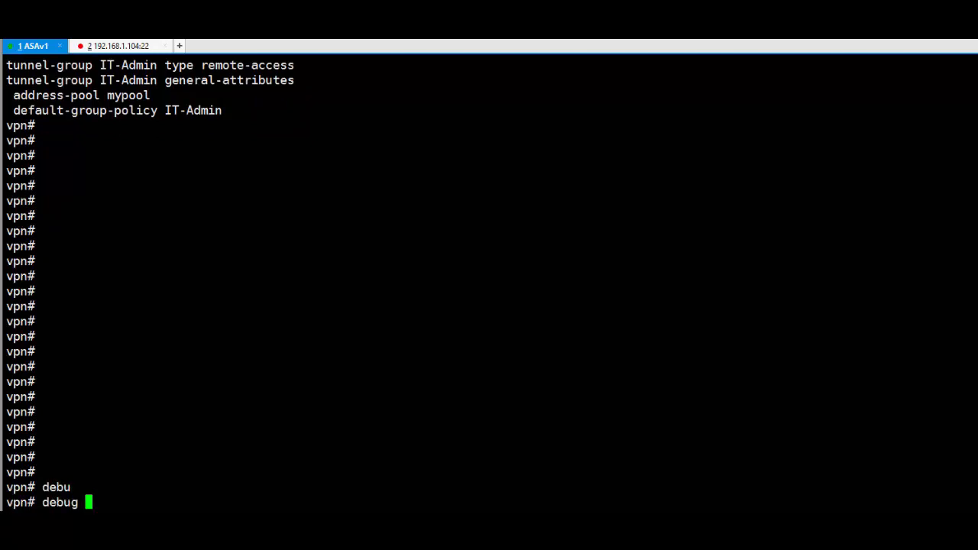
text(web)
key(Tab)
text(an)
key(Tab)
text(255)
key(Return)
key(Return)
key(Return)
key(Return)
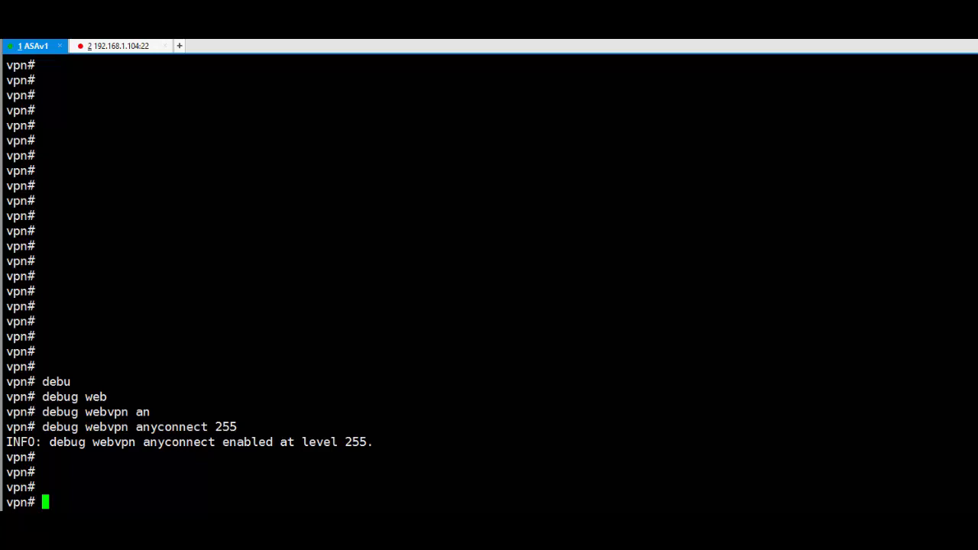
- Retry the AnyConnect connection past the certificate warning, then cancel and close it
key(alt+Tab)
click(605, 263)
click(546, 346)
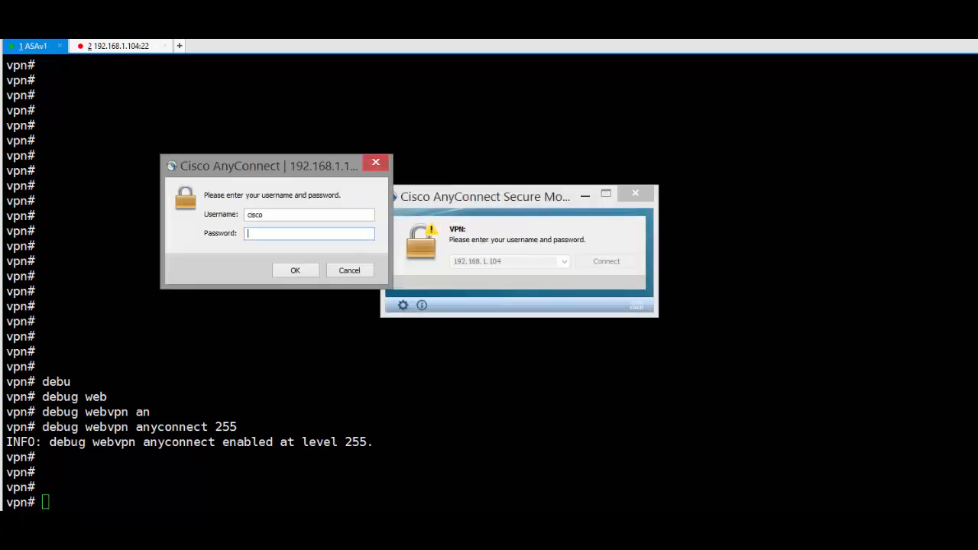
click(350, 271)
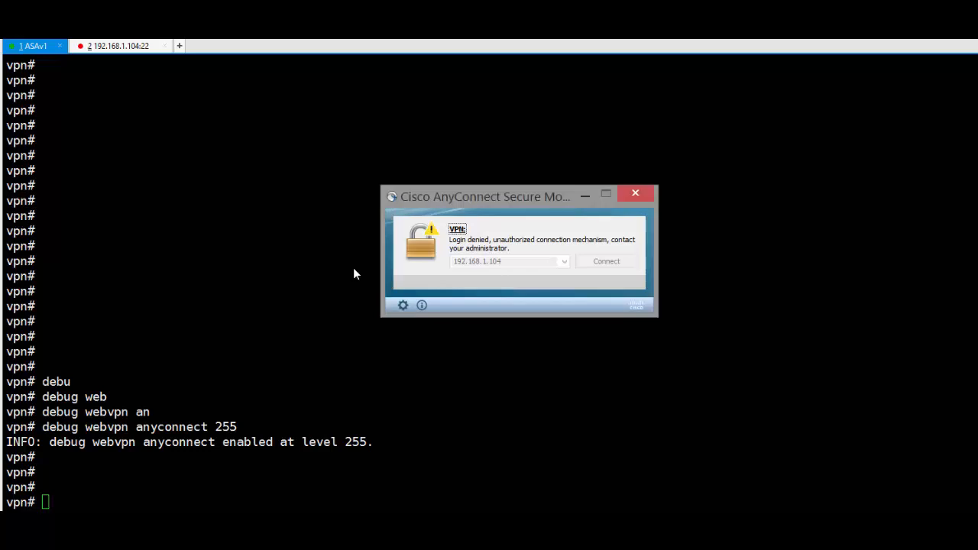
click(634, 195)
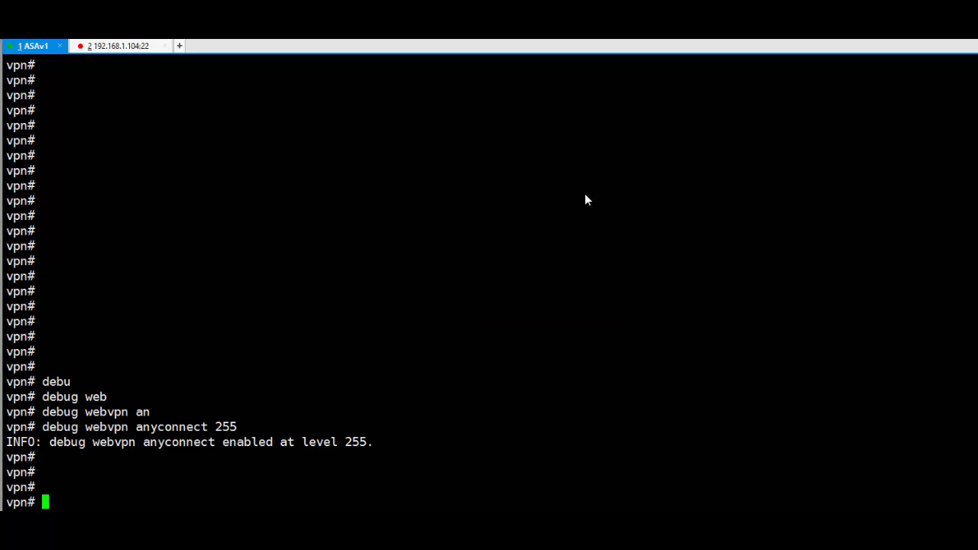
key(Return)
key(Return)
key(Return)
key(Return)
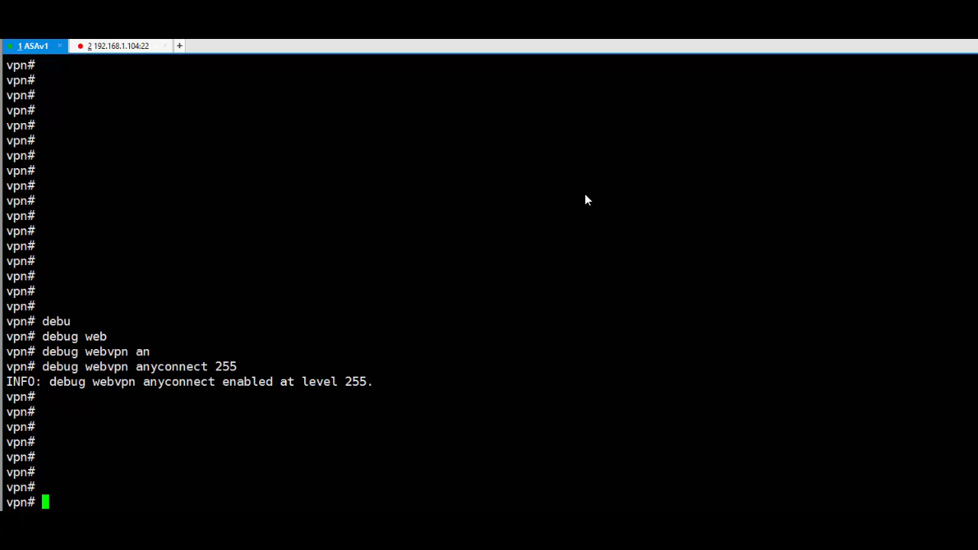
- Check logging enable, buffer-size and buffered debugging in show run logging, then run sh log
text(sh run log)
key(Tab)
key(Return)
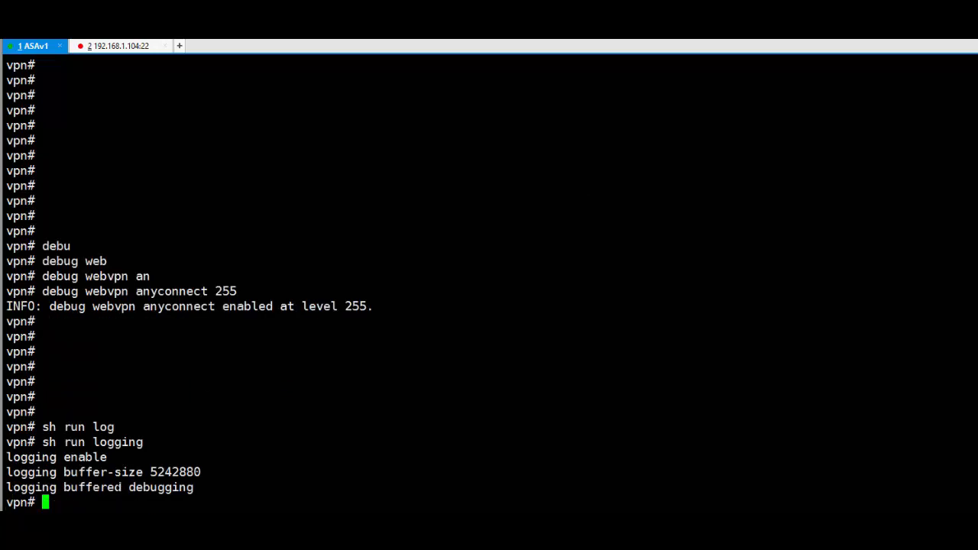
double_click(79, 457)
double_click(84, 472)
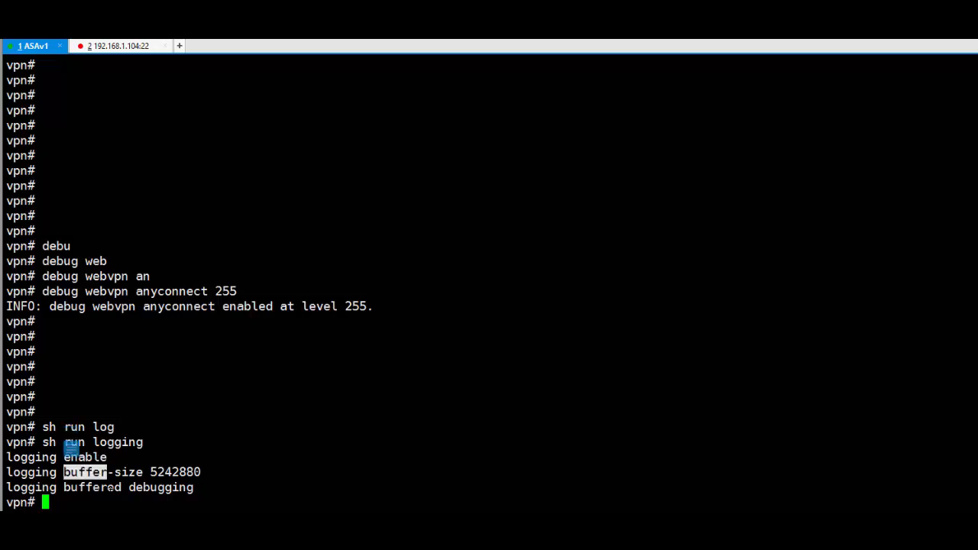
double_click(110, 488)
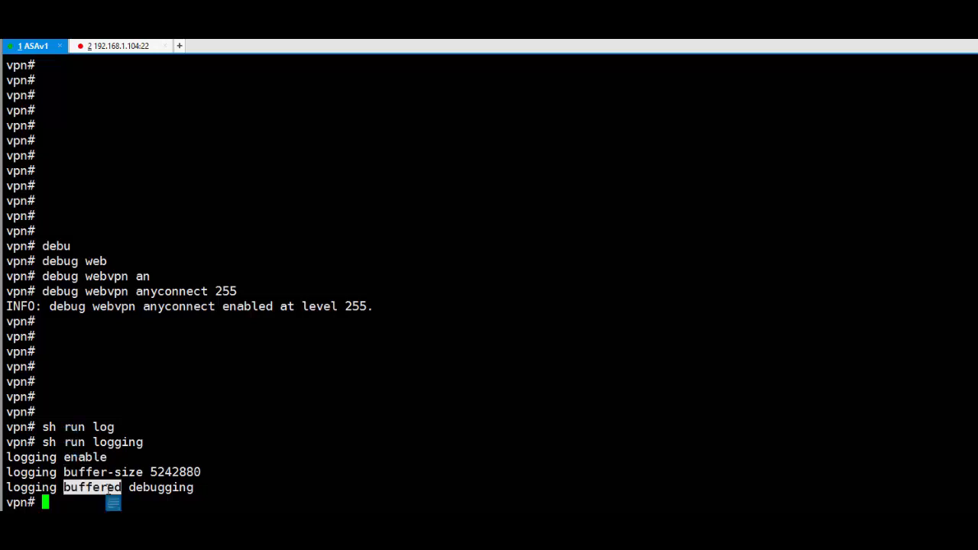
double_click(161, 487)
click(82, 488)
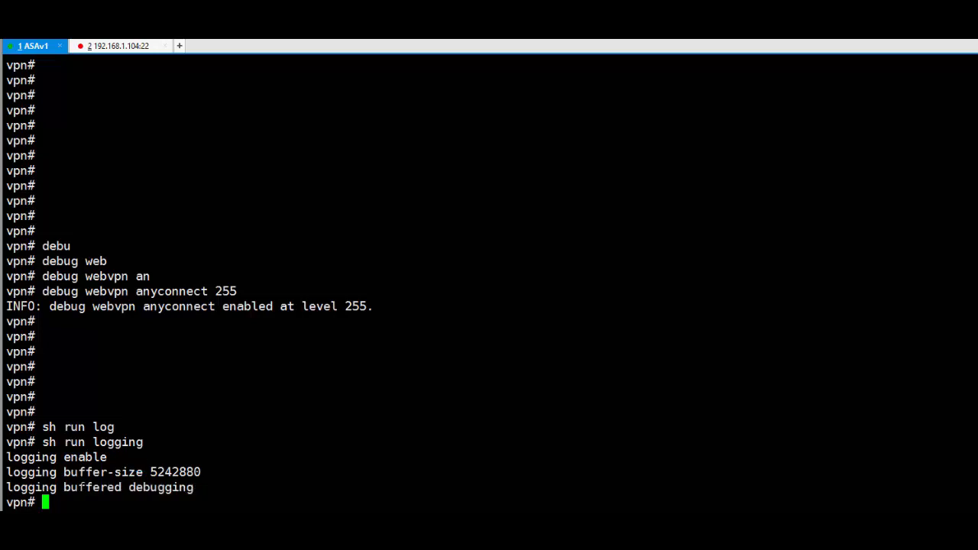
double_click(155, 487)
key(Return)
key(Return)
key(Return)
key(Return)
key(Return)
key(Return)
key(Return)
key(Return)
key(Return)
key(Return)
key(Return)
key(Return)
key(Return)
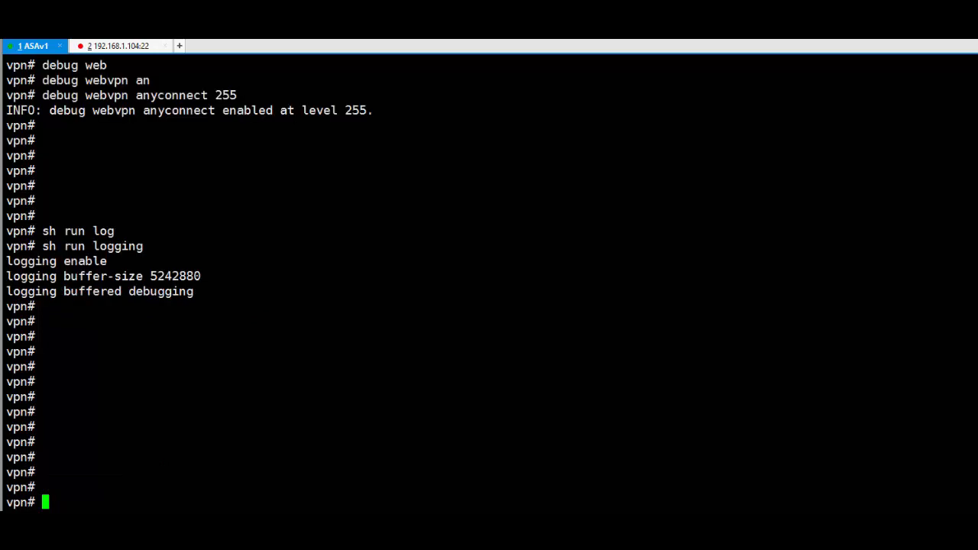
text(sh log)
key(Return)
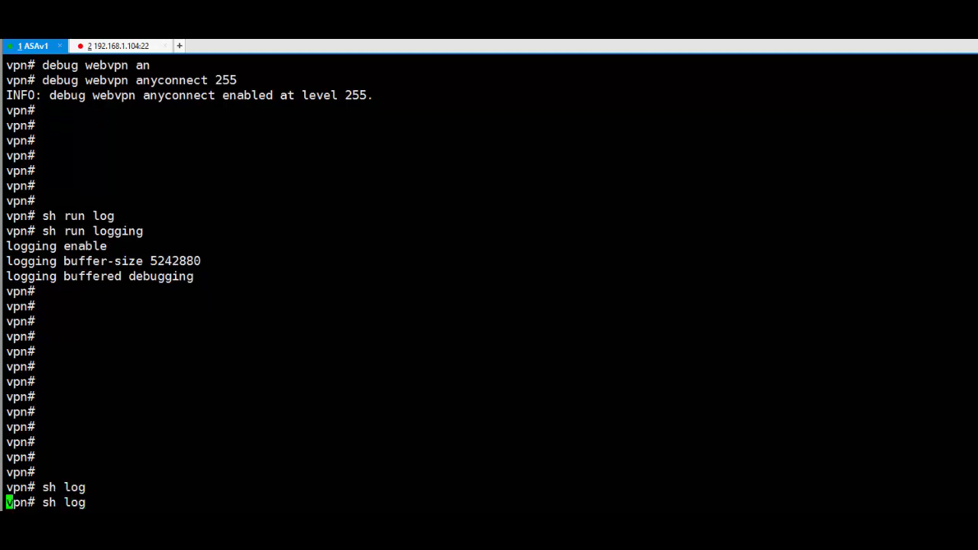
key(space)
key(space)
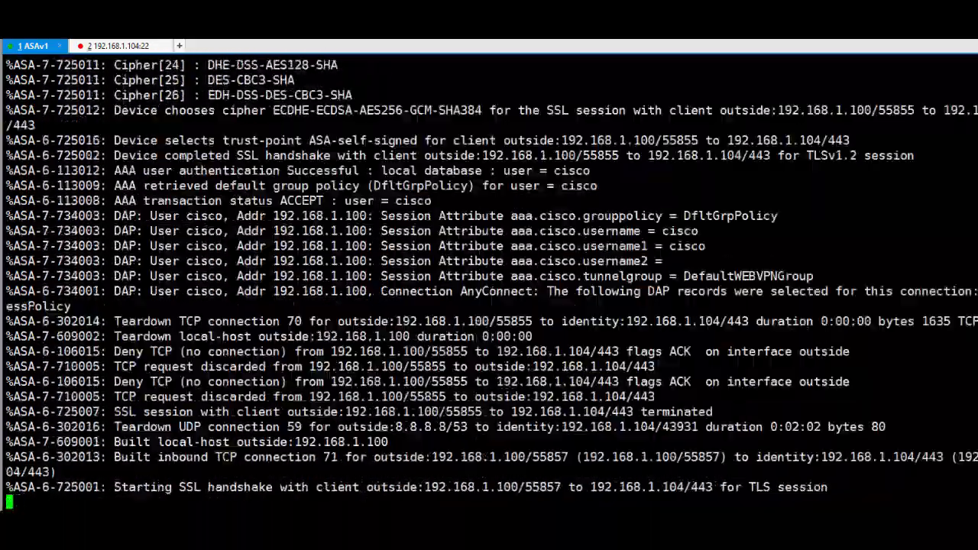
scroll(490, 283, up, 15)
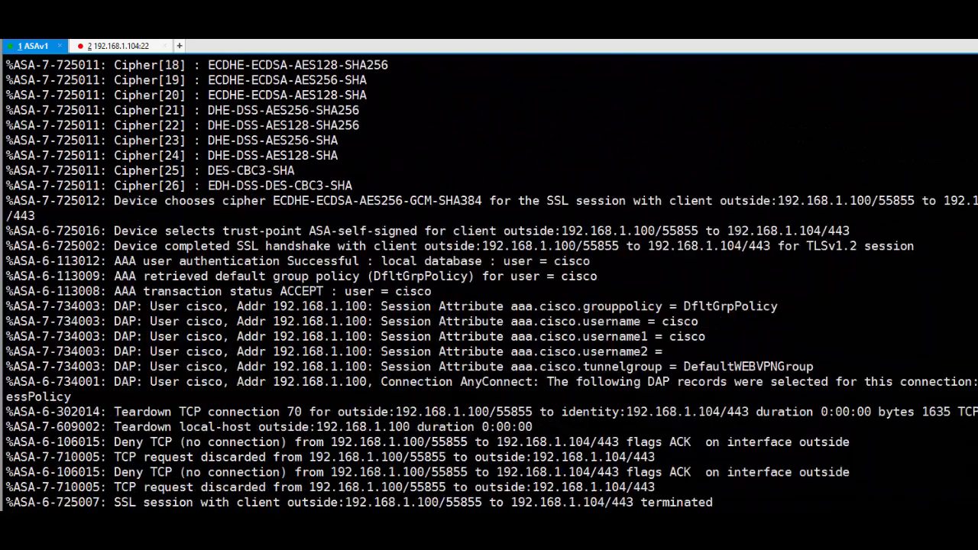
scroll(489, 283, down, 2)
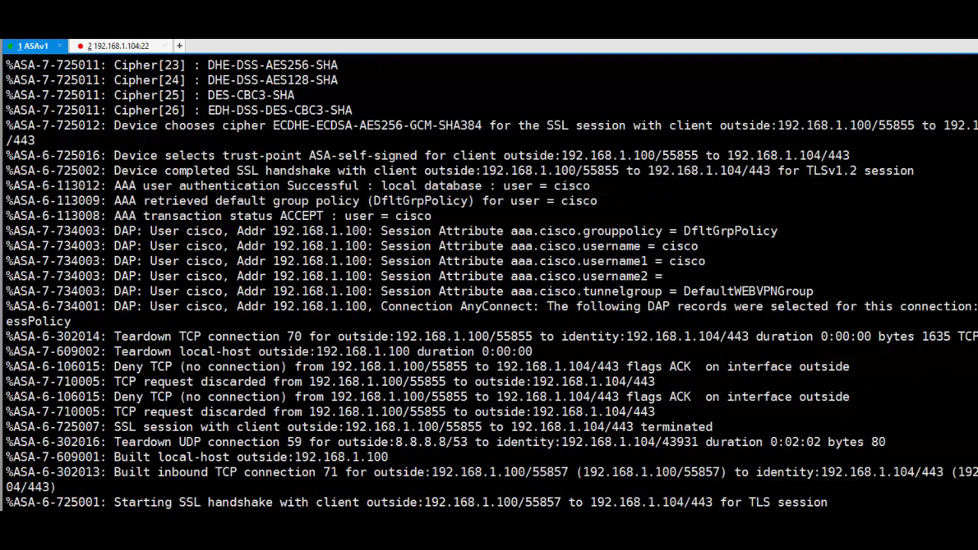
drag(121, 170, 653, 170)
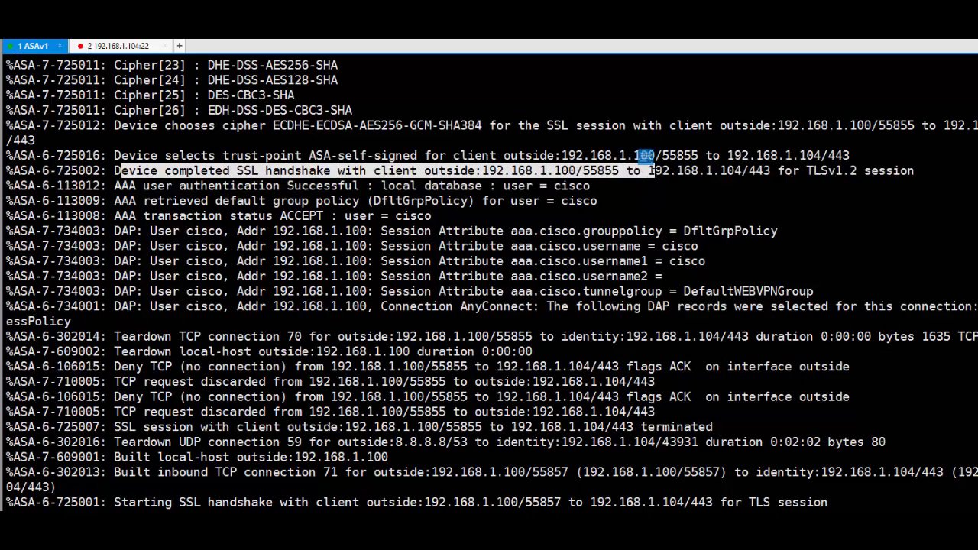
click(654, 170)
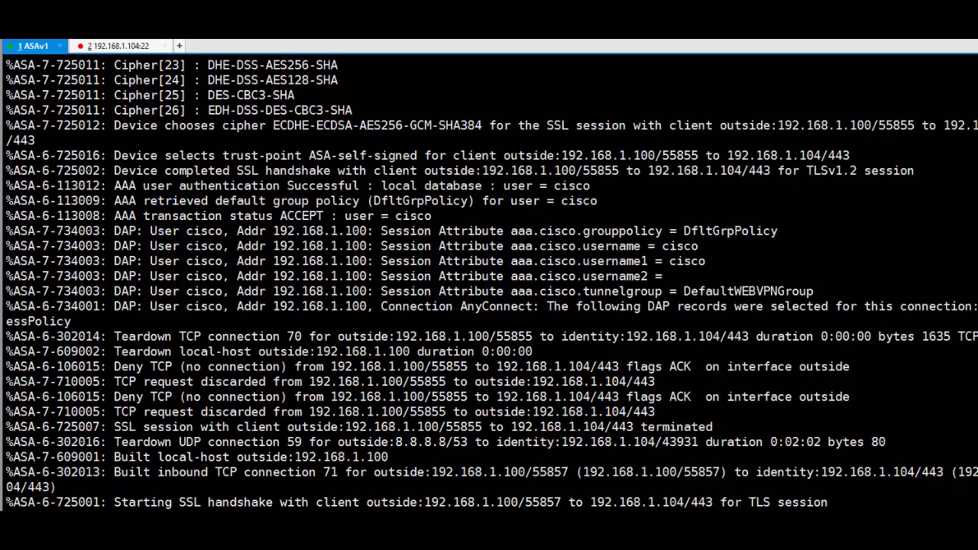
drag(115, 186, 617, 190)
double_click(586, 186)
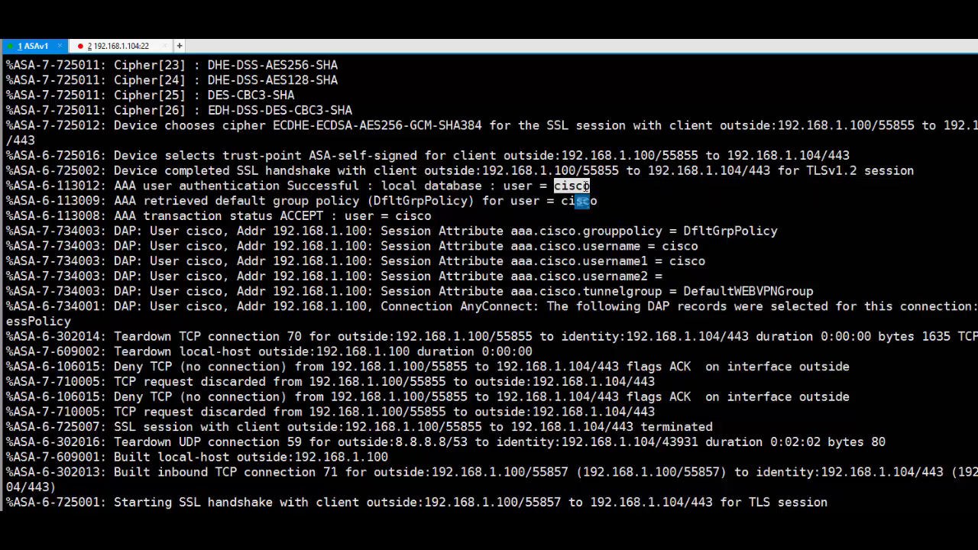
drag(360, 186, 180, 186)
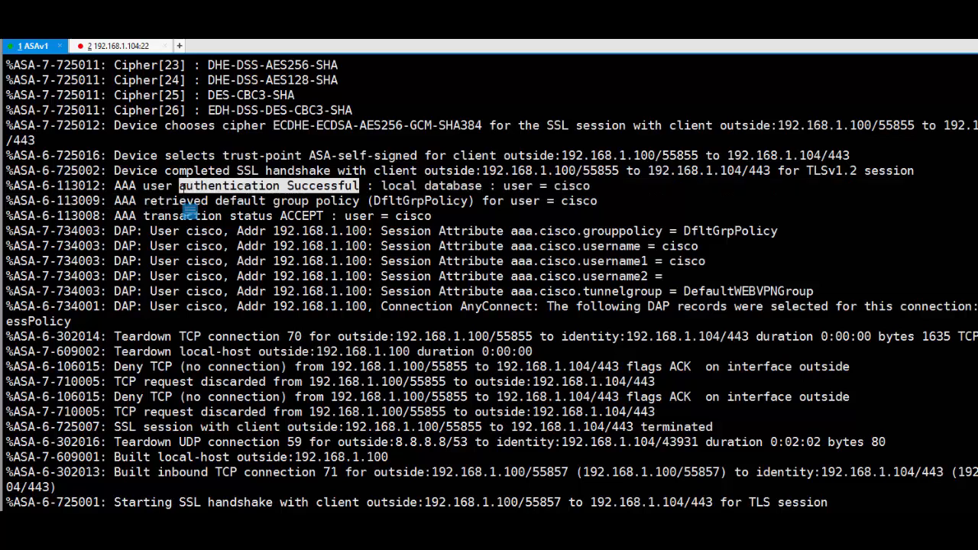
click(218, 189)
drag(148, 201, 439, 201)
- Highlight DfltGrpPolicy and DefaultWEBVPNGroup in the login log, then add a fresh vpn# prompt
click(442, 201)
double_click(442, 201)
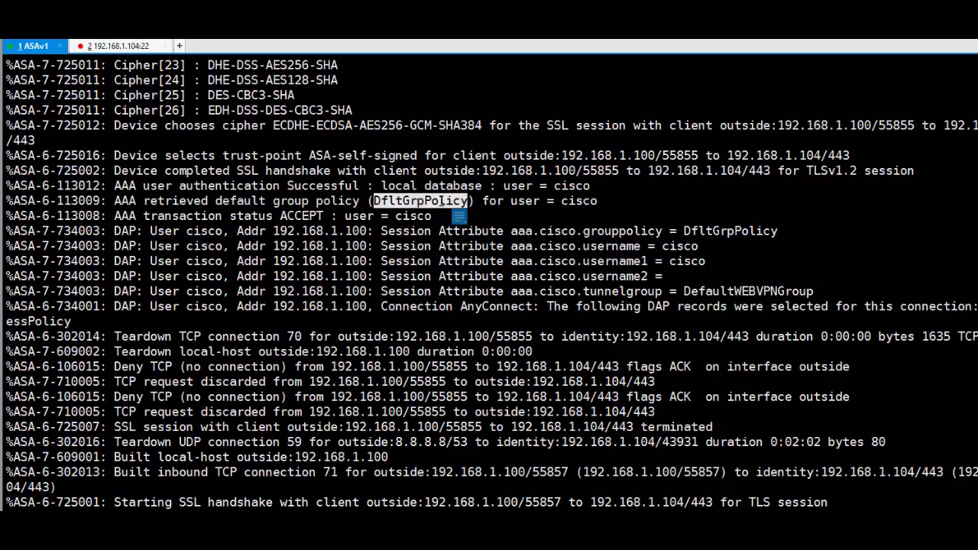
drag(598, 201, 367, 200)
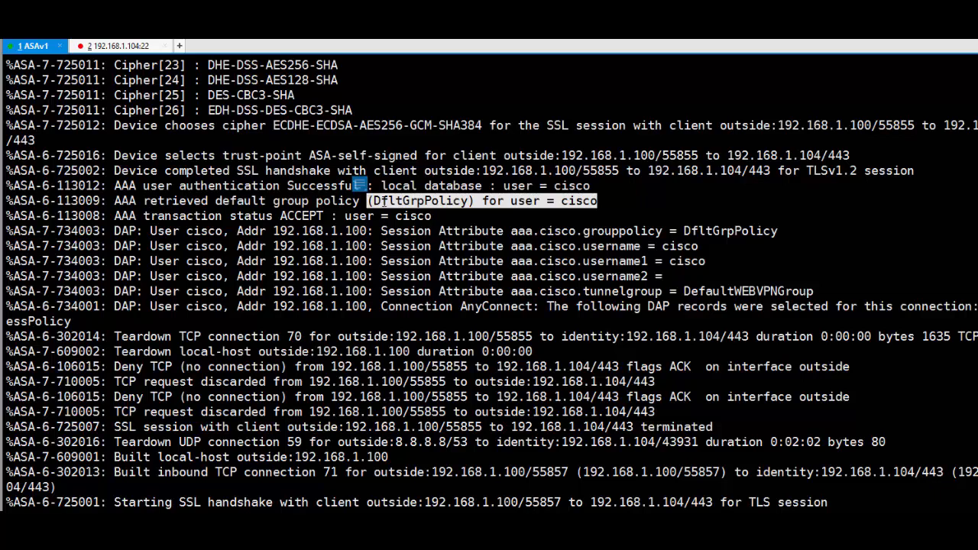
double_click(413, 201)
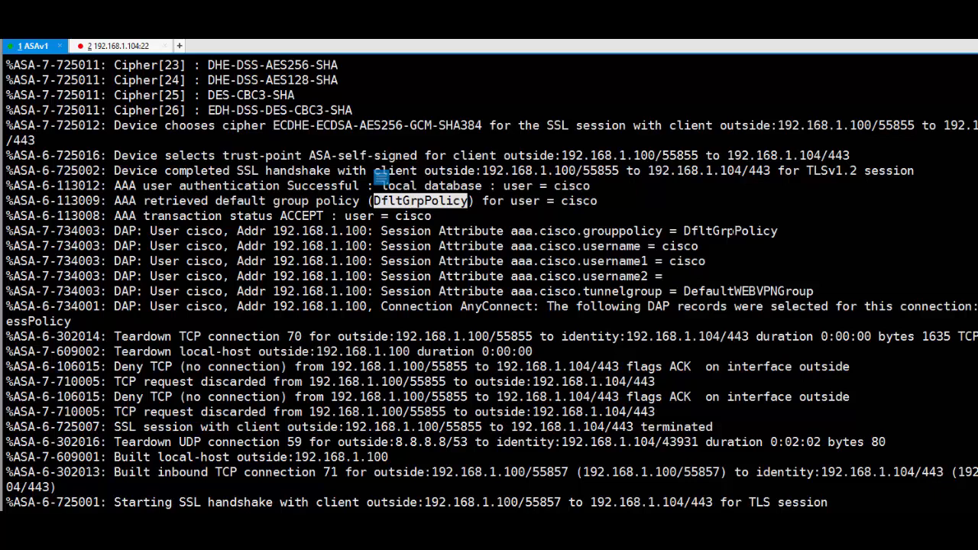
double_click(729, 231)
double_click(737, 231)
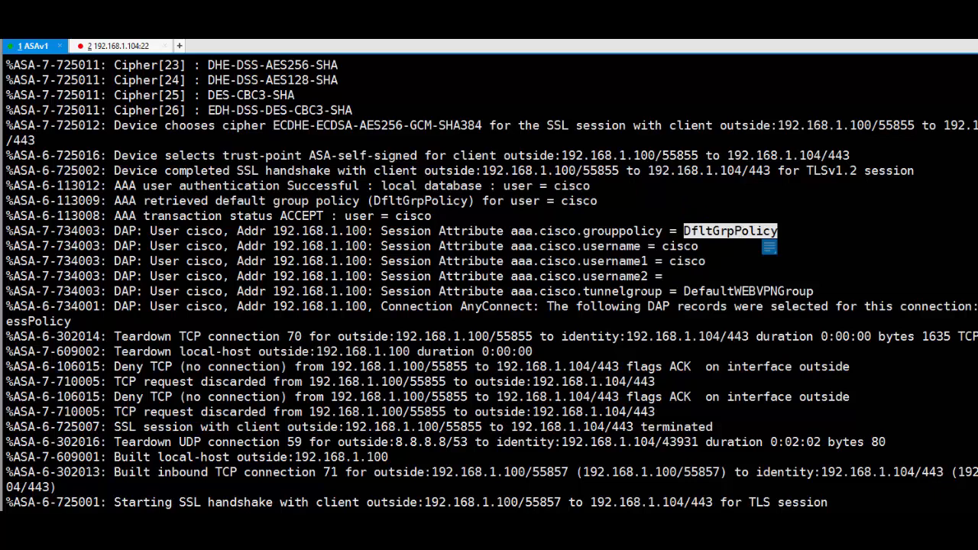
double_click(623, 292)
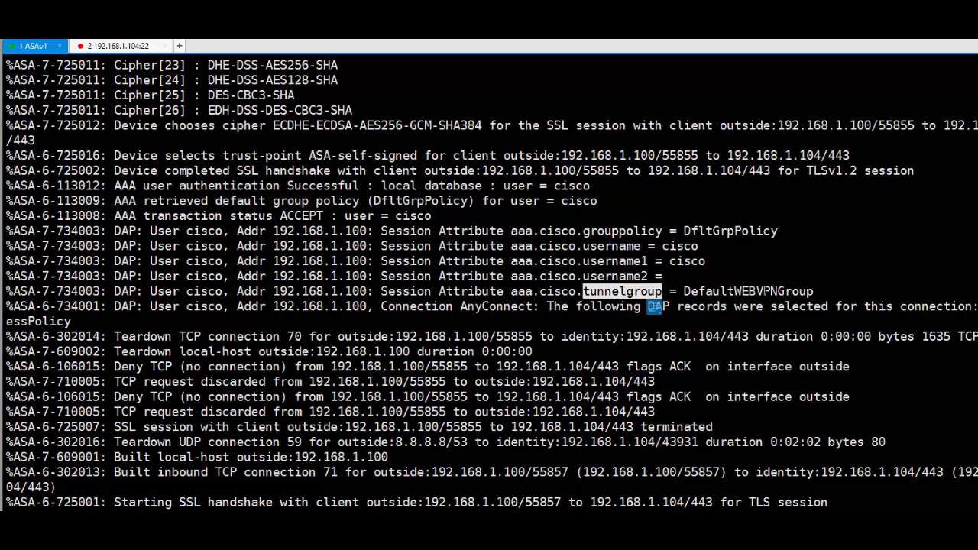
double_click(747, 292)
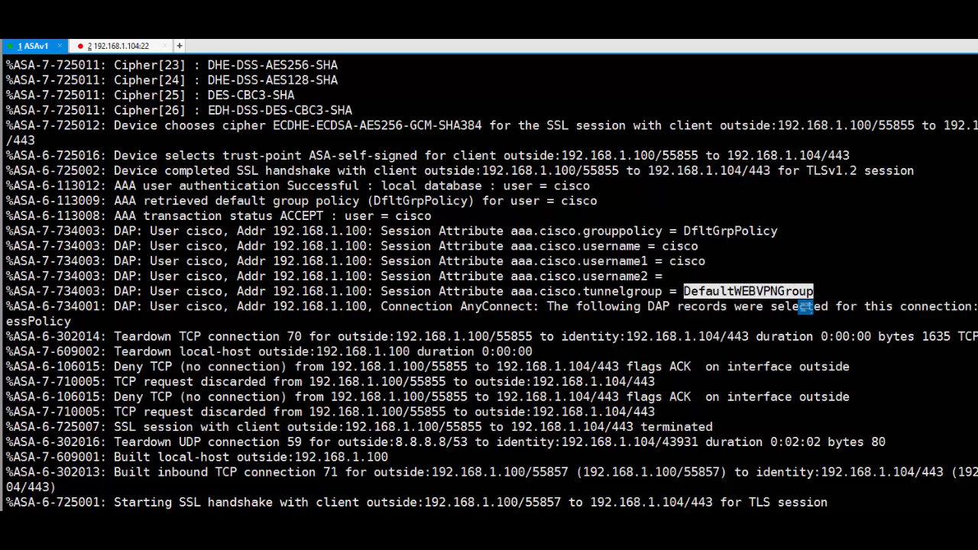
double_click(739, 230)
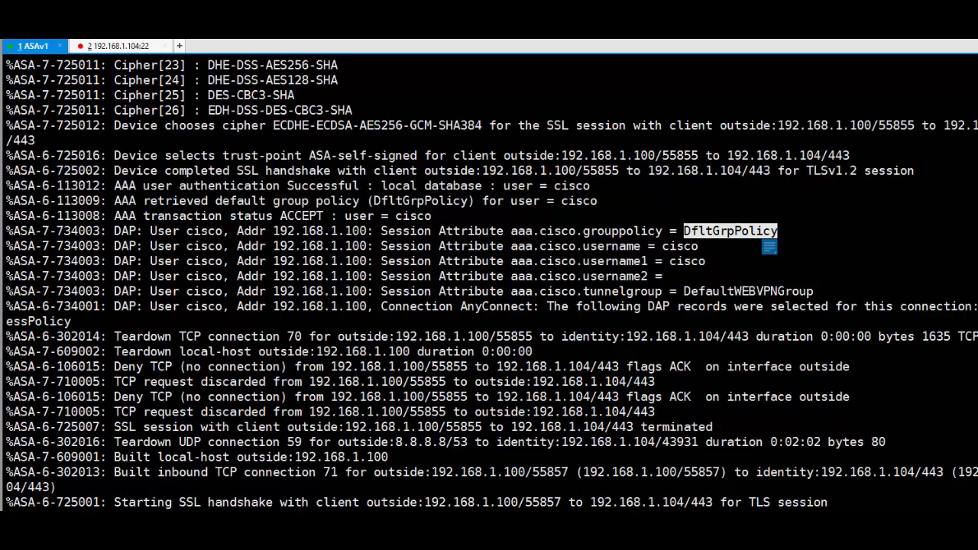
double_click(756, 291)
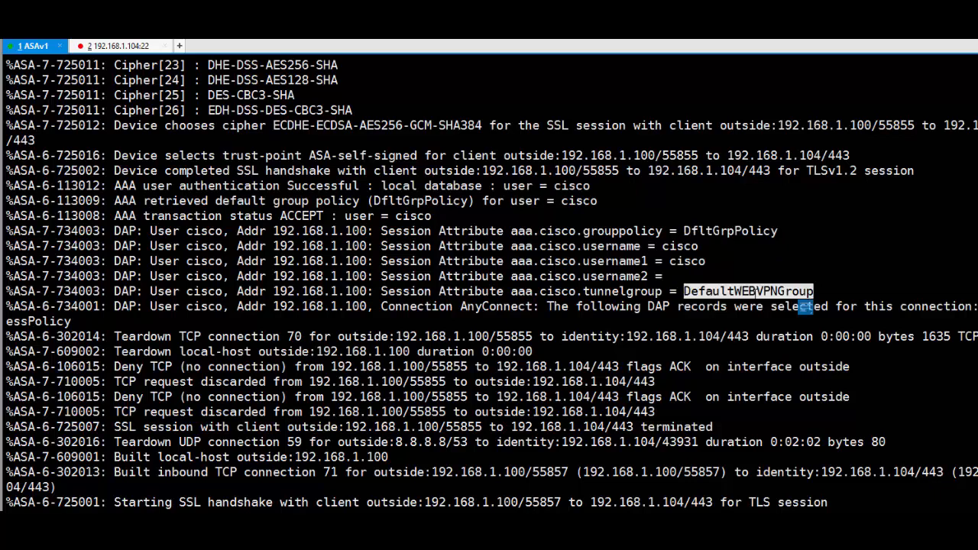
click(708, 336)
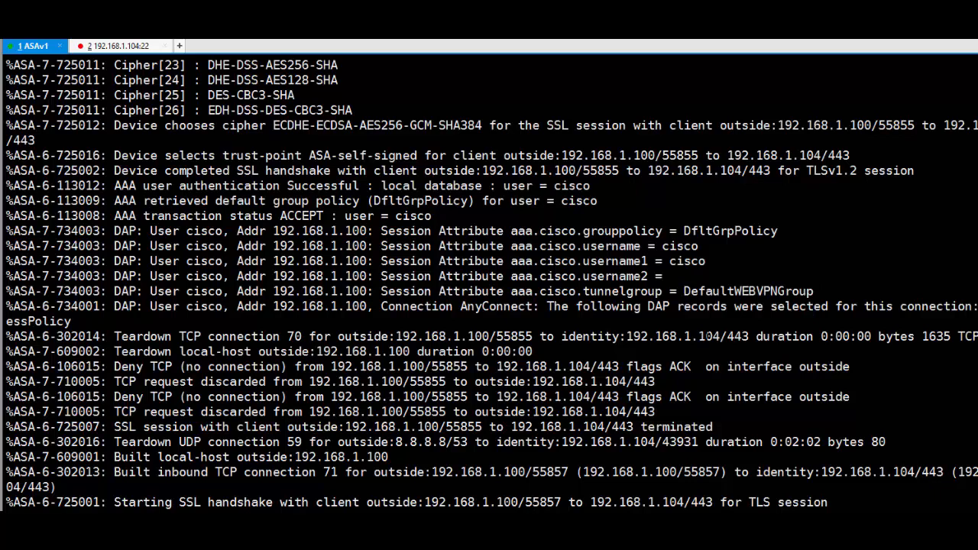
key(Return)
key(Return)
key(Return)
key(Return)
key(Return)
key(Return)
key(Return)
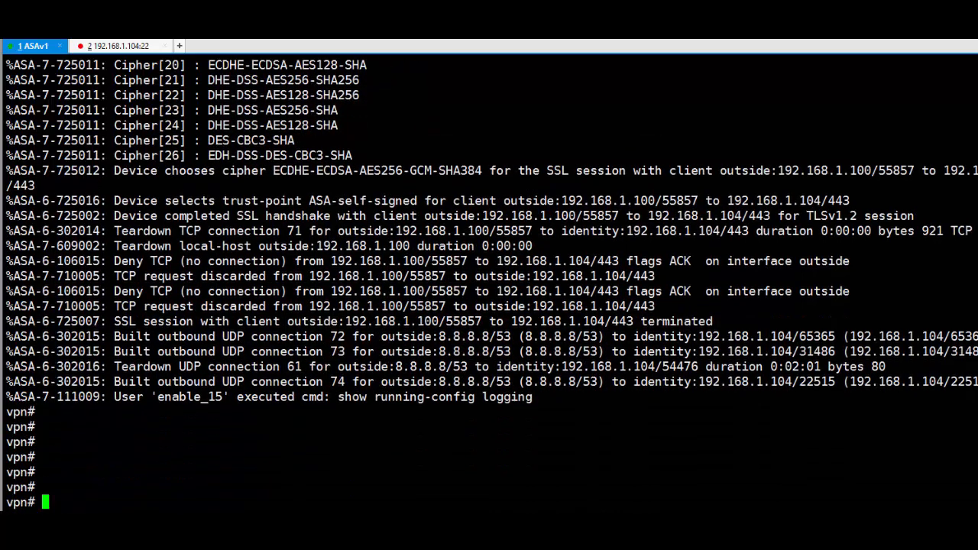
click(334, 526)
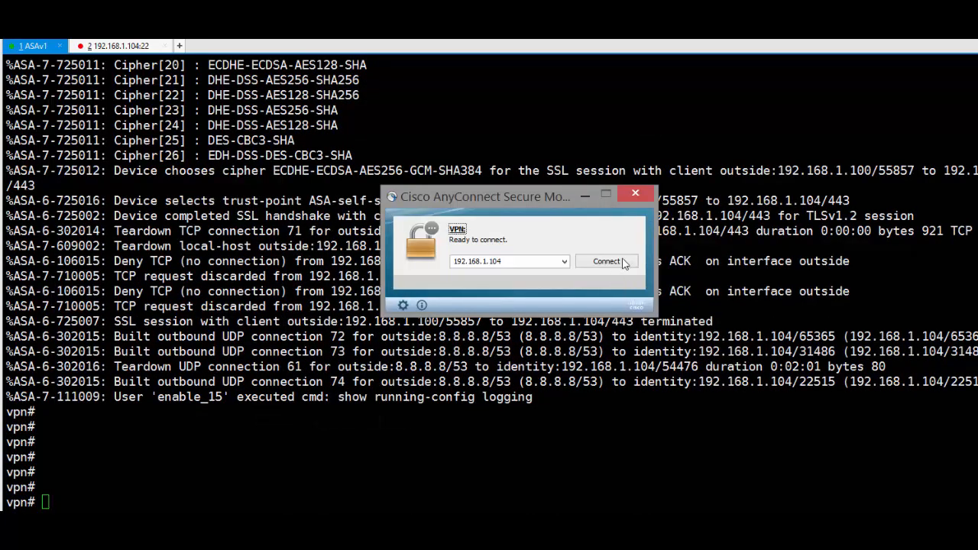
click(616, 265)
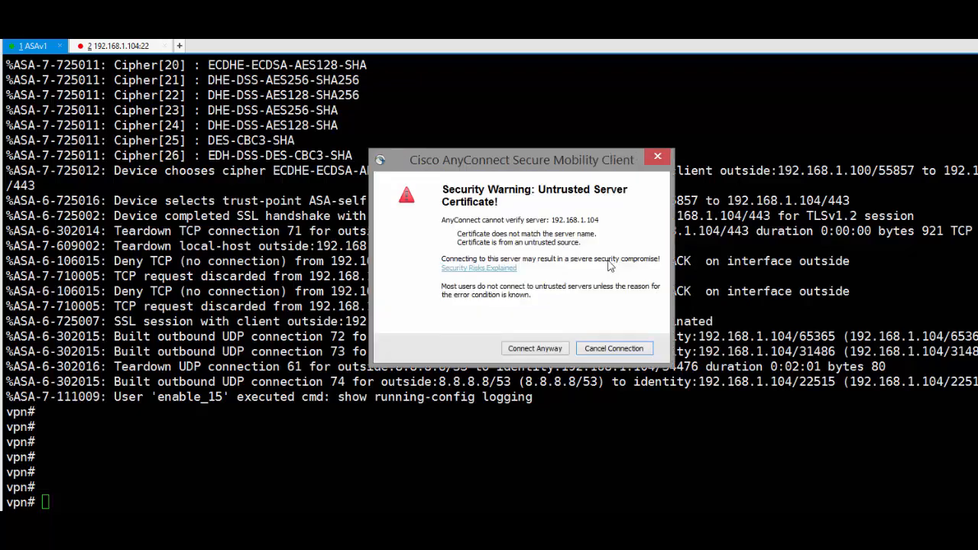
click(544, 350)
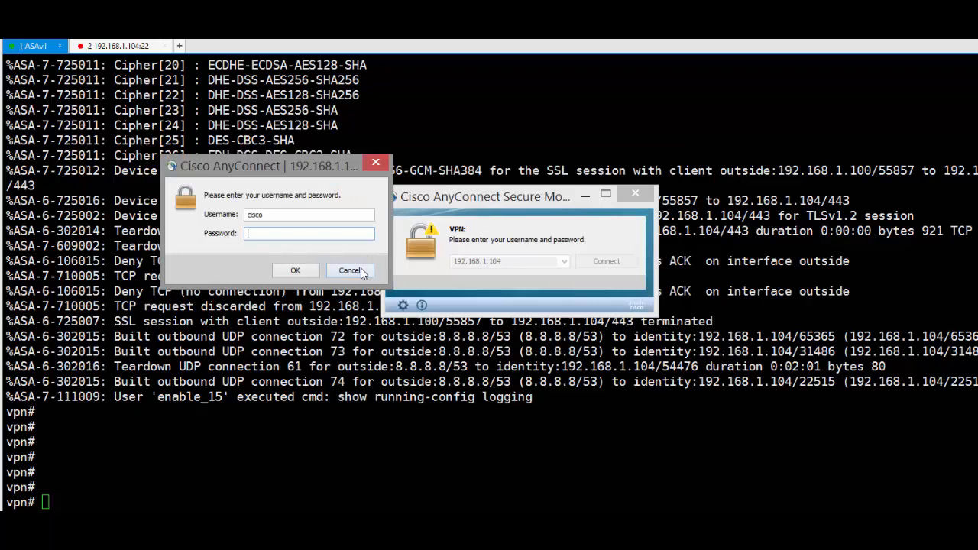
click(362, 271)
click(586, 196)
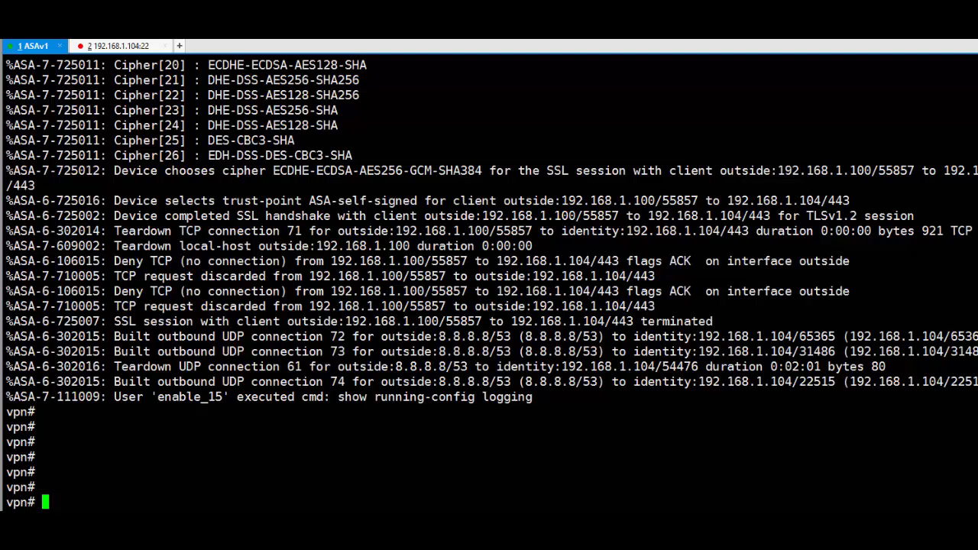
- Show the current tunnel-group configuration and enter global configuration mode
key(Return)
key(Return)
key(Return)
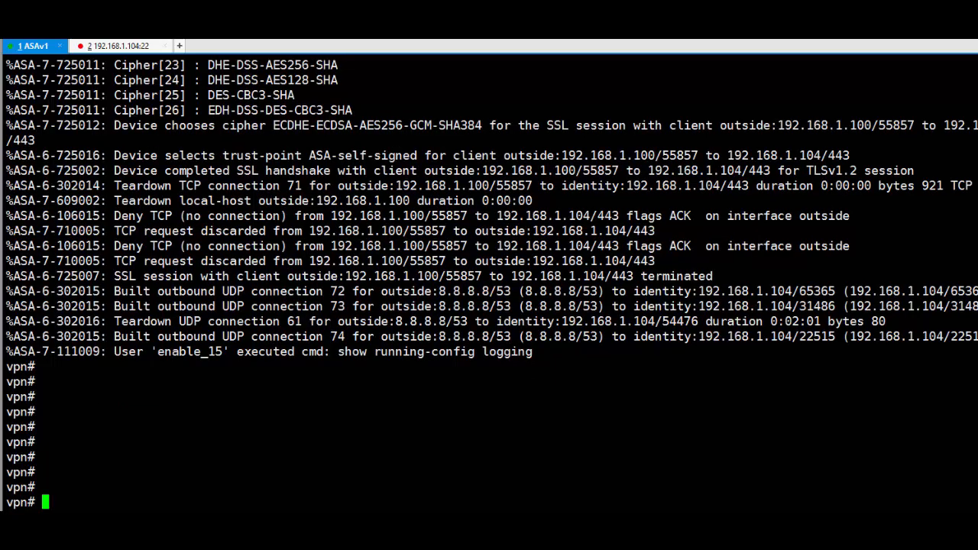
key(Return)
key(Return)
key(Return)
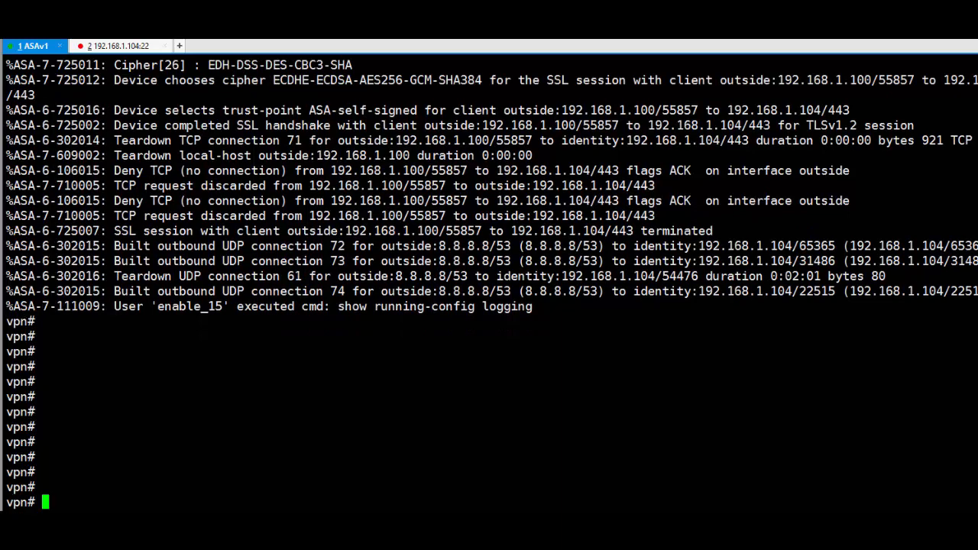
text(sh run tun)
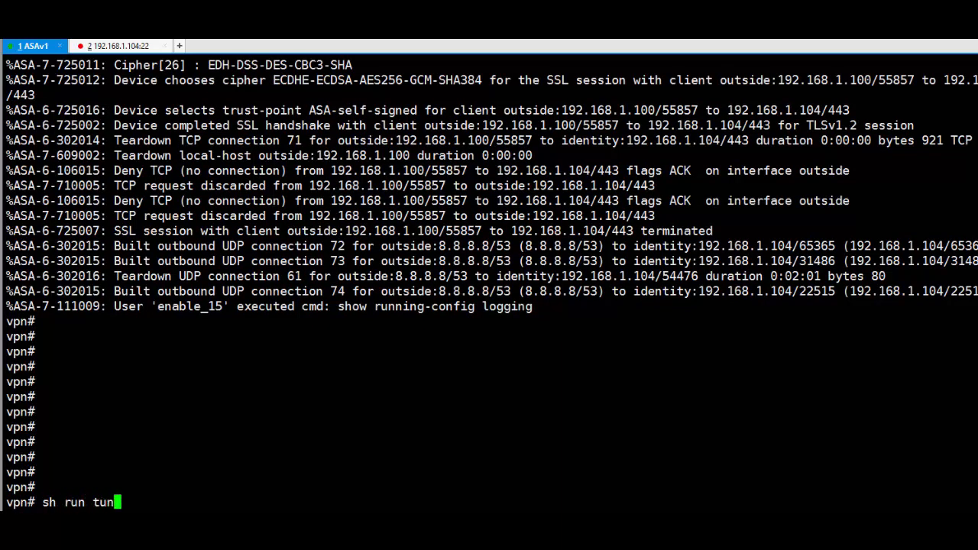
key(Tab)
key(Return)
text(conf t)
key(Return)
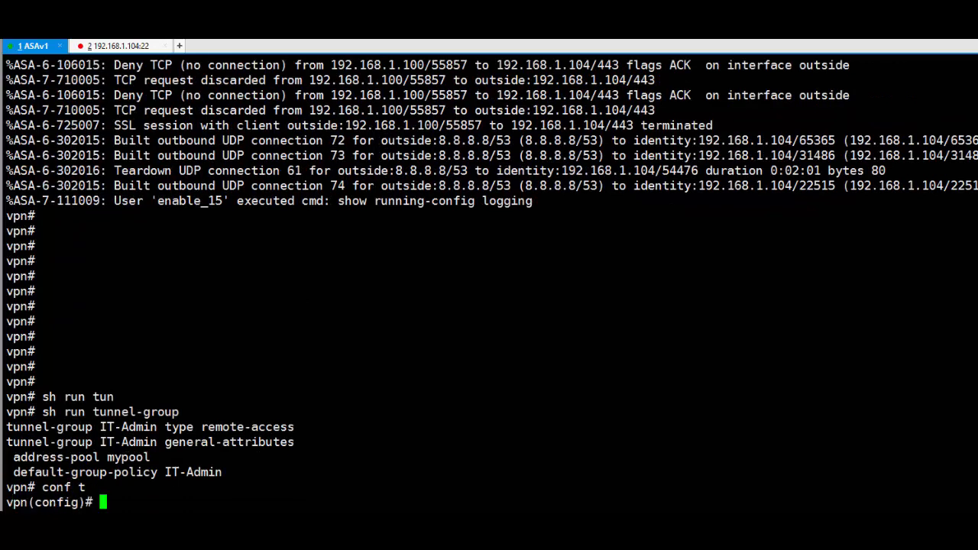
- Enter webvpn-attributes mode for tunnel-group IT-Admin, after listing its options with ?
text(tun)
key(Tab)
text(IT-Admin)
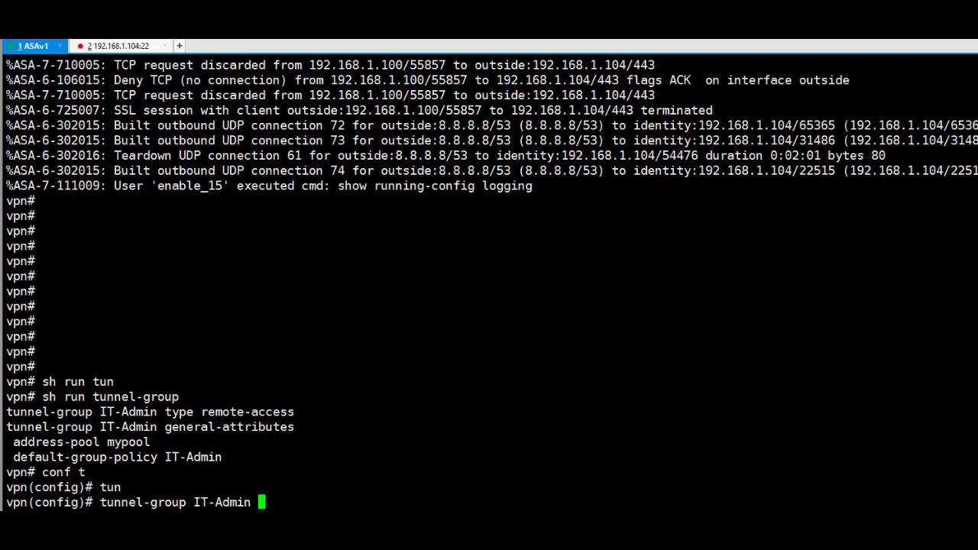
text(?)
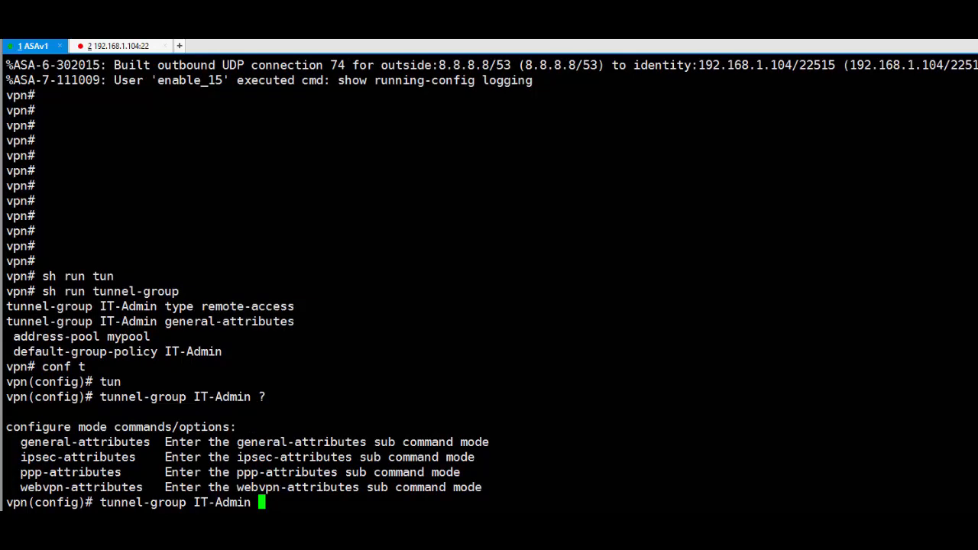
text(web)
key(Tab)
key(Return)
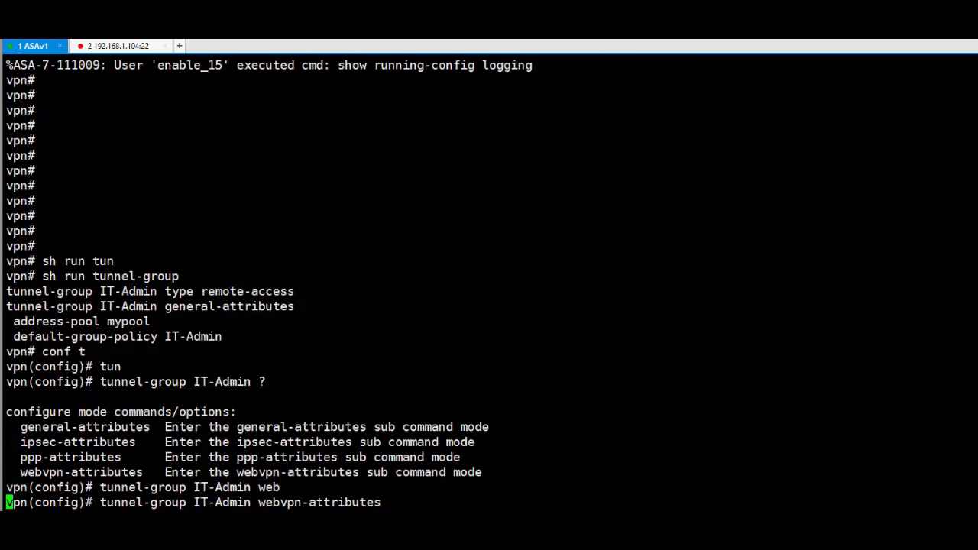
- Set group-alias IT-Admin, then reissue it as group-alias IT-Admin enable
text(gr)
key(Tab)
text(a)
key(Tab)
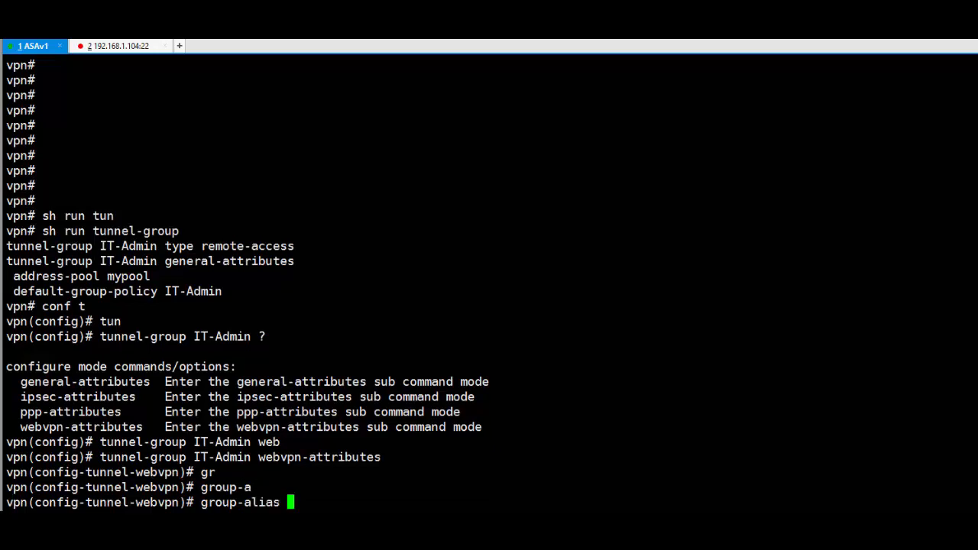
text(IT-Admin)
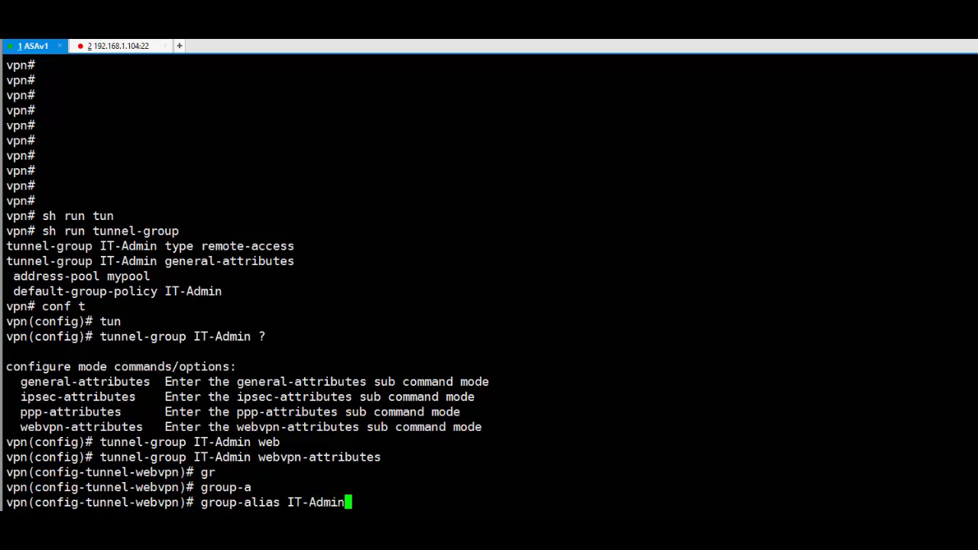
key(Return)
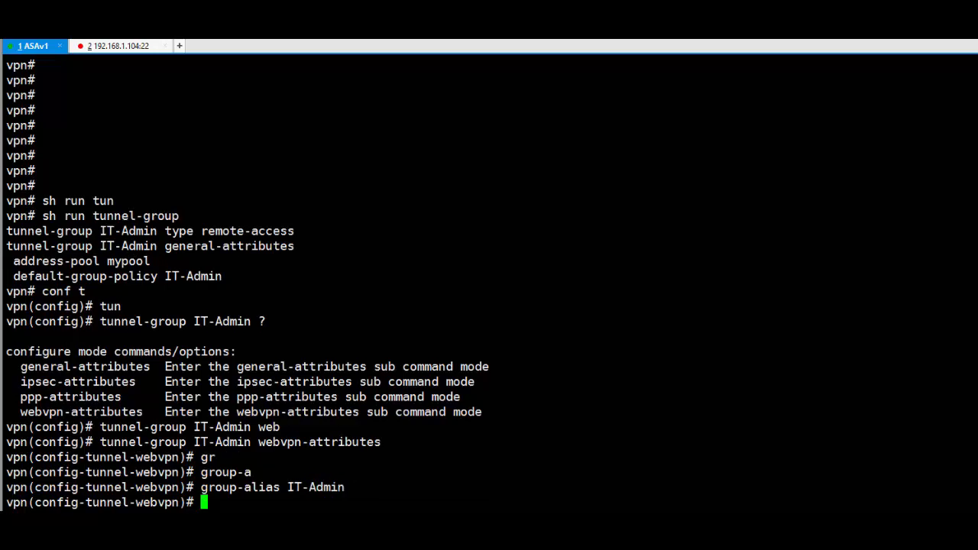
key(Up)
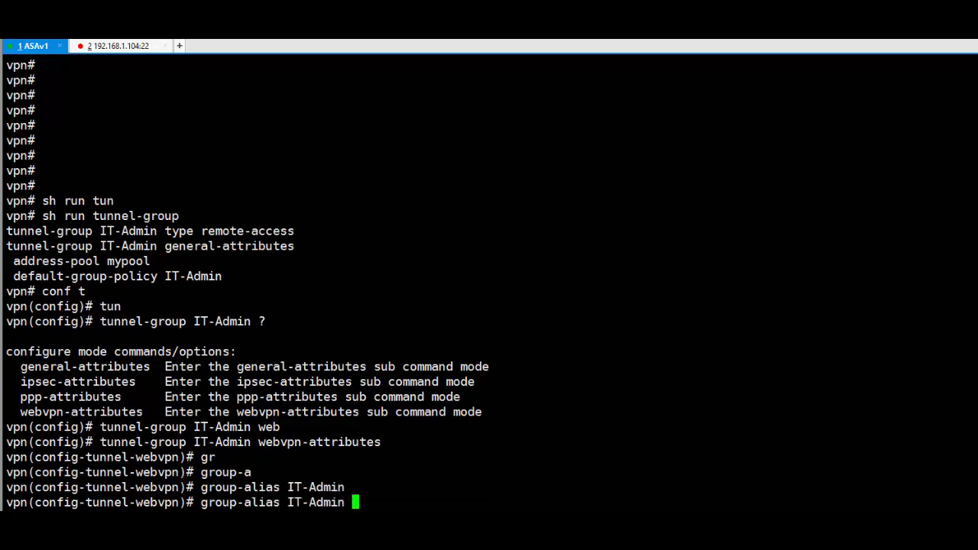
text(en)
key(Tab)
key(Return)
- Confirm the enabled group-alias in the tunnel-group config and exit webvpn-attributes mode
text(sh run tun)
key(Tab)
key(Return)
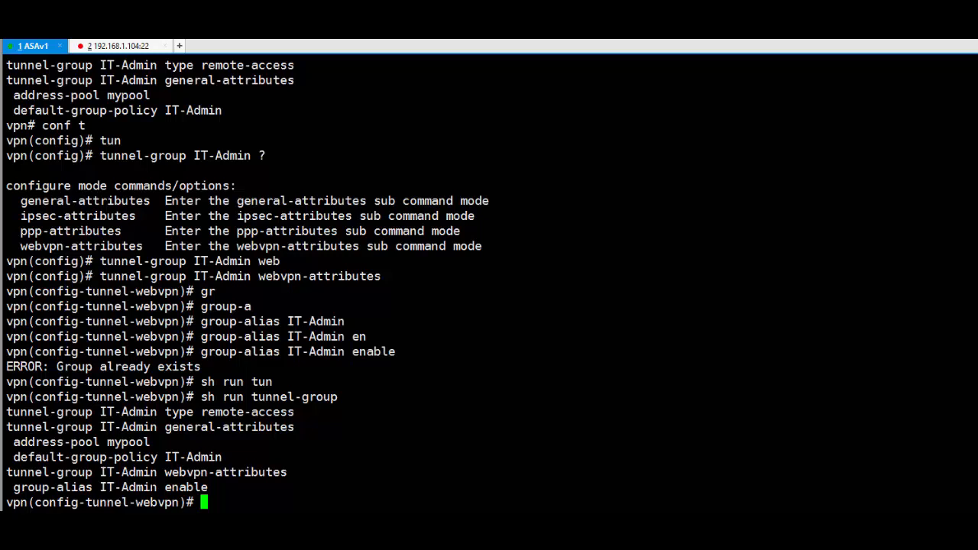
double_click(153, 488)
click(149, 503)
text(exit)
key(Return)
key(Return)
key(Return)
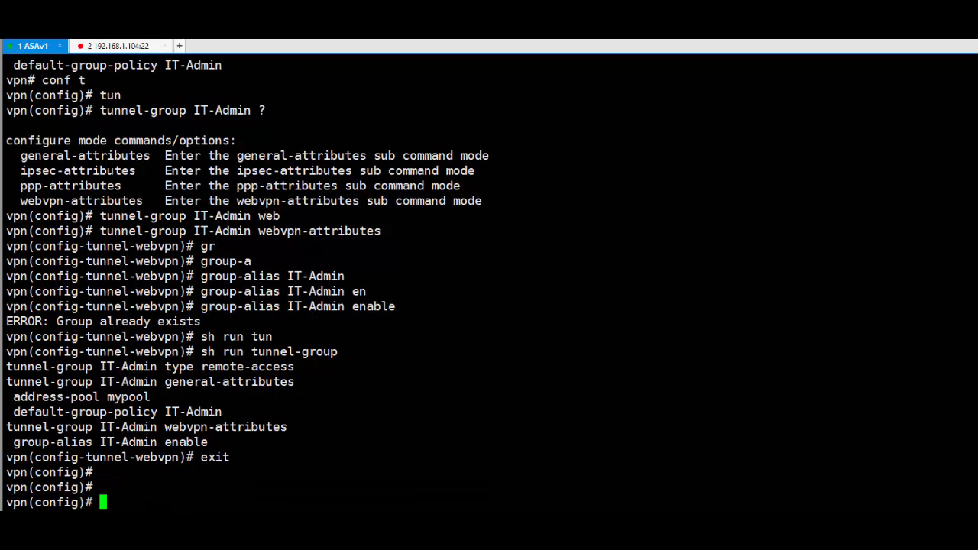
- Show the running webvpn configuration and enter global webvpn configuration mode
text(sh run web)
key(Tab)
key(Return)
text(webvpn)
key(Return)
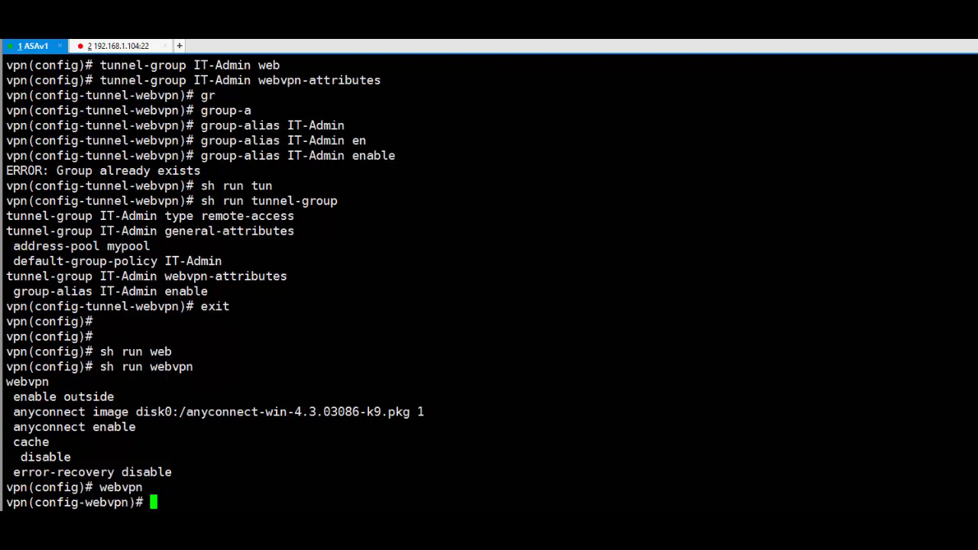
- Run 'tunnel-group-list enable' under webvpn using Tab completion
text(tun)
key(Tab)
text(-l)
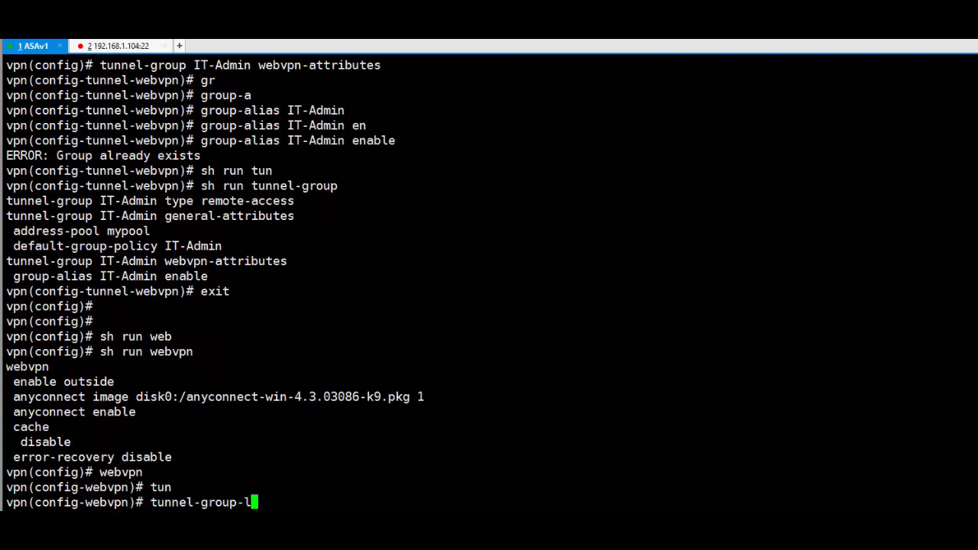
key(Tab)
text(en)
key(Tab)
key(Return)
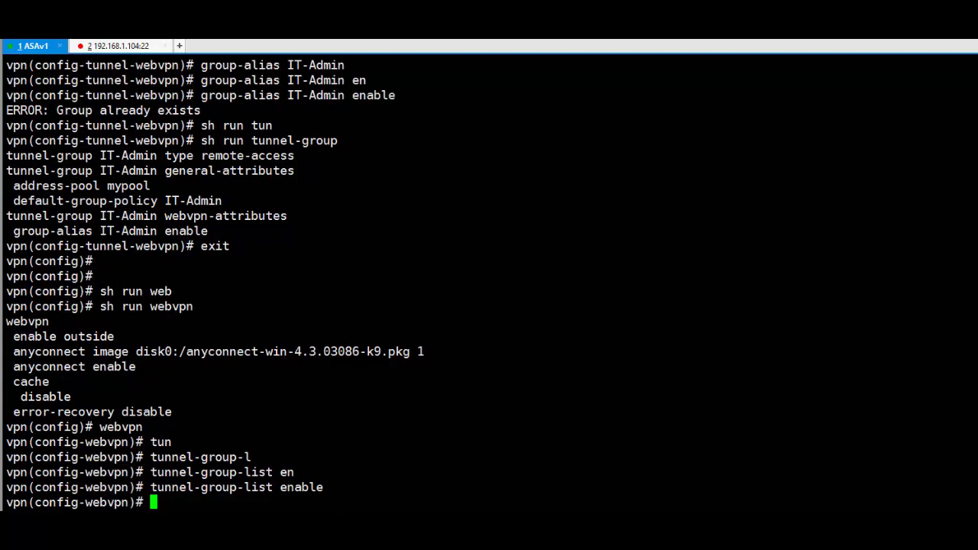
- Highlight 'group' in the new command and 'alias' and 'Admin' in the group-alias line
double_click(228, 489)
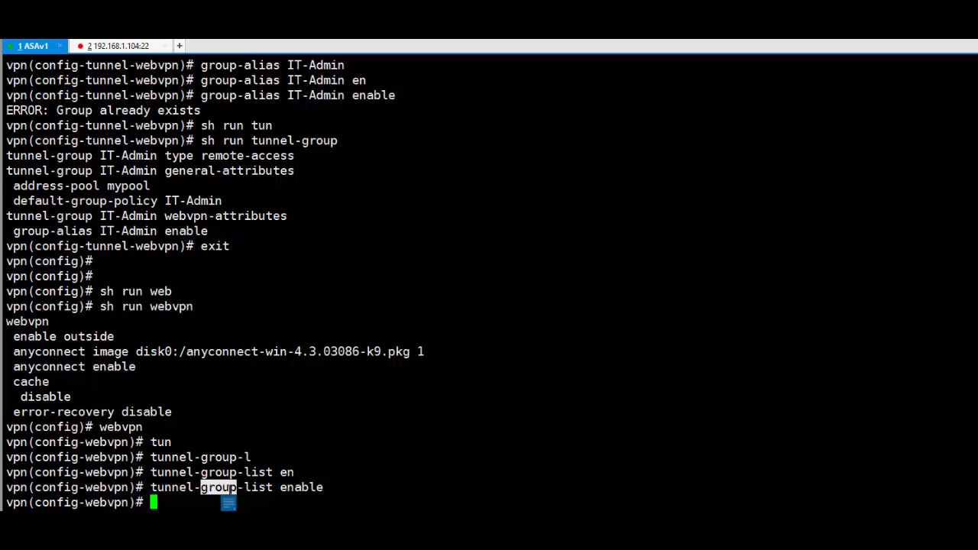
double_click(211, 488)
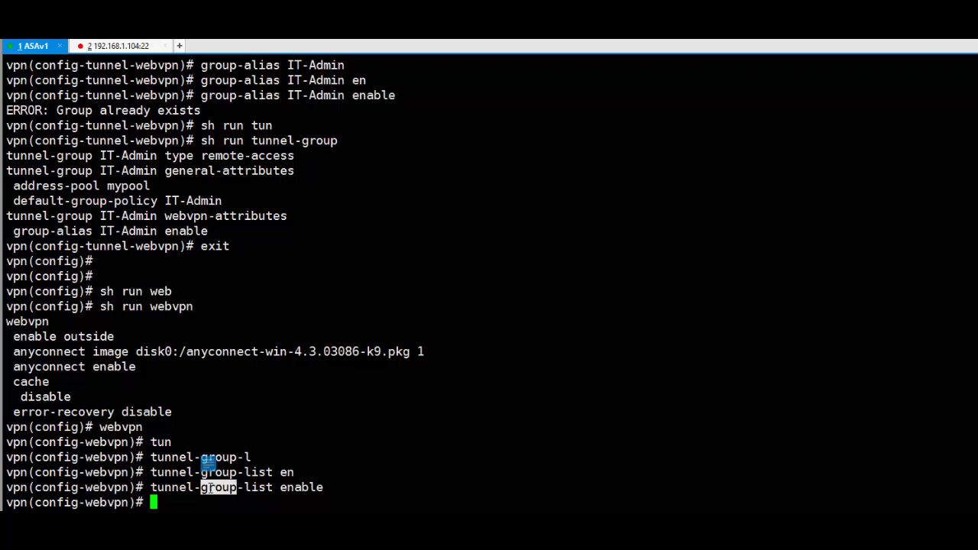
double_click(74, 231)
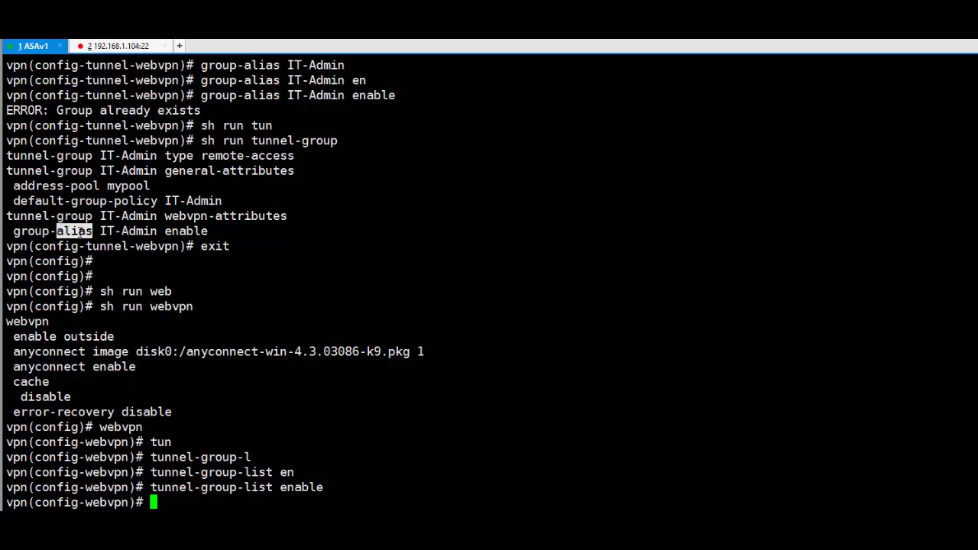
click(75, 231)
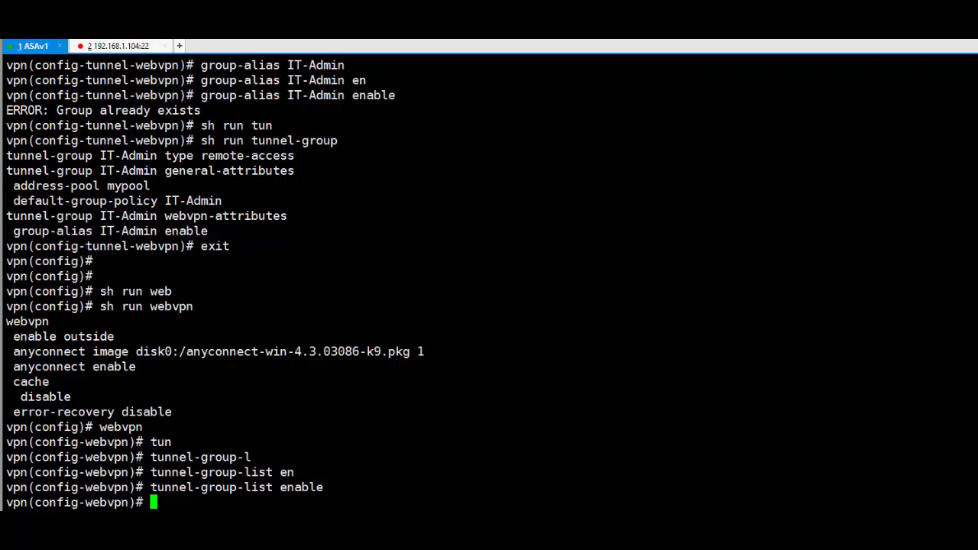
double_click(138, 231)
click(140, 231)
double_click(130, 232)
- Start the AnyConnect connection to 192.168.1.104 and accept the untrusted certificate
key(alt+Tab)
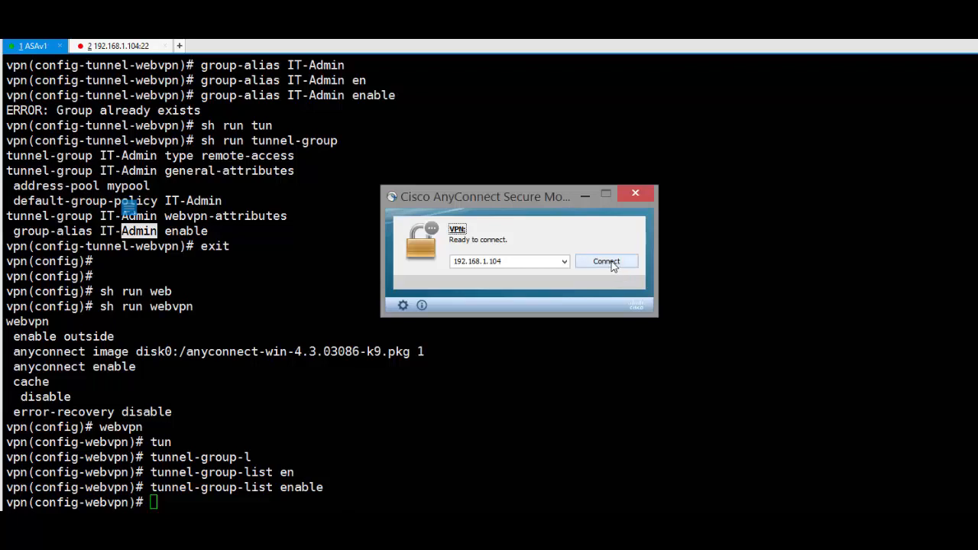
click(606, 262)
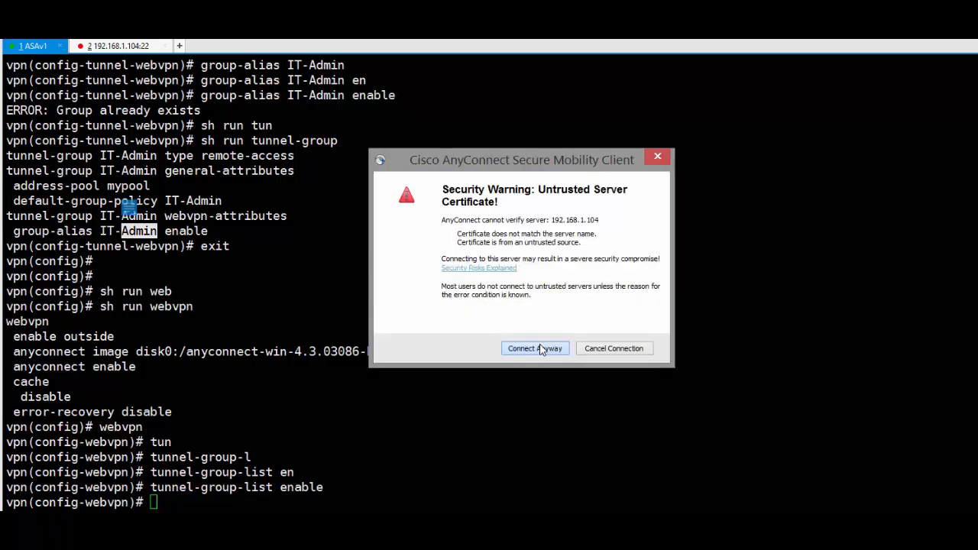
click(540, 350)
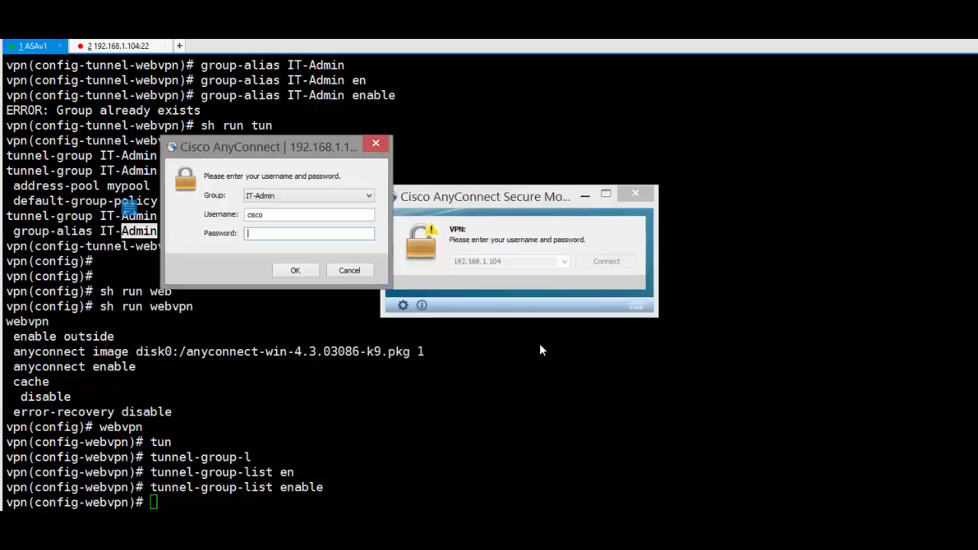
- Select the IT-Admin group, enter the account password, and log in
click(343, 197)
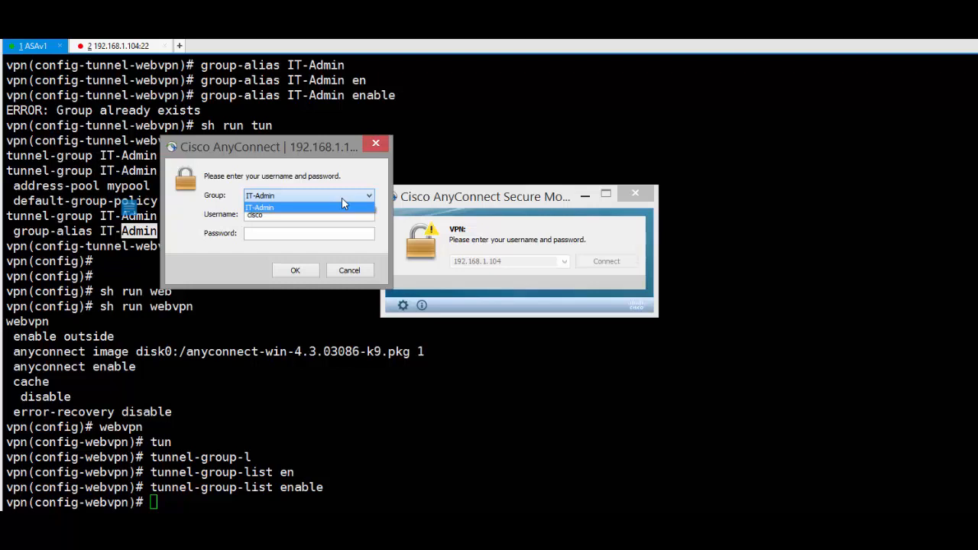
click(342, 197)
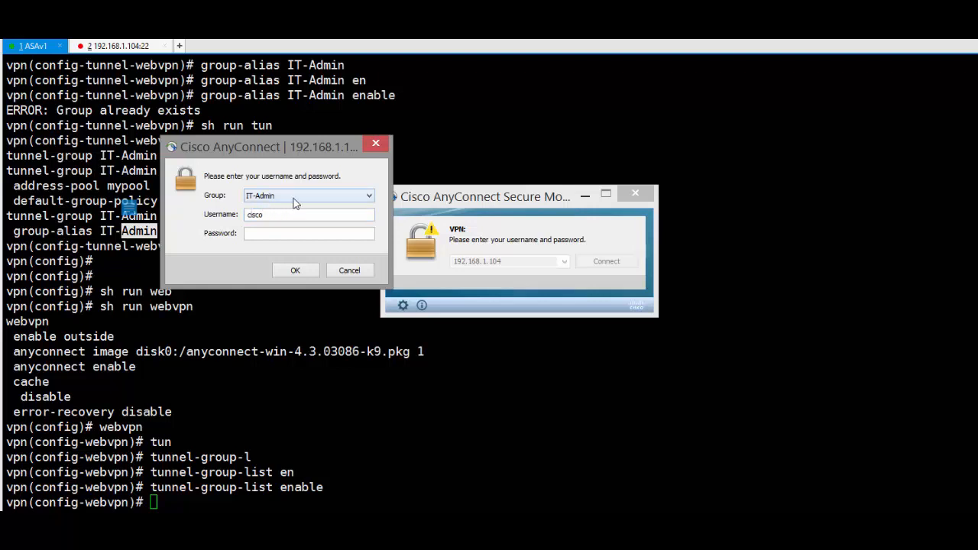
click(266, 232)
text(cisco)
key(Return)
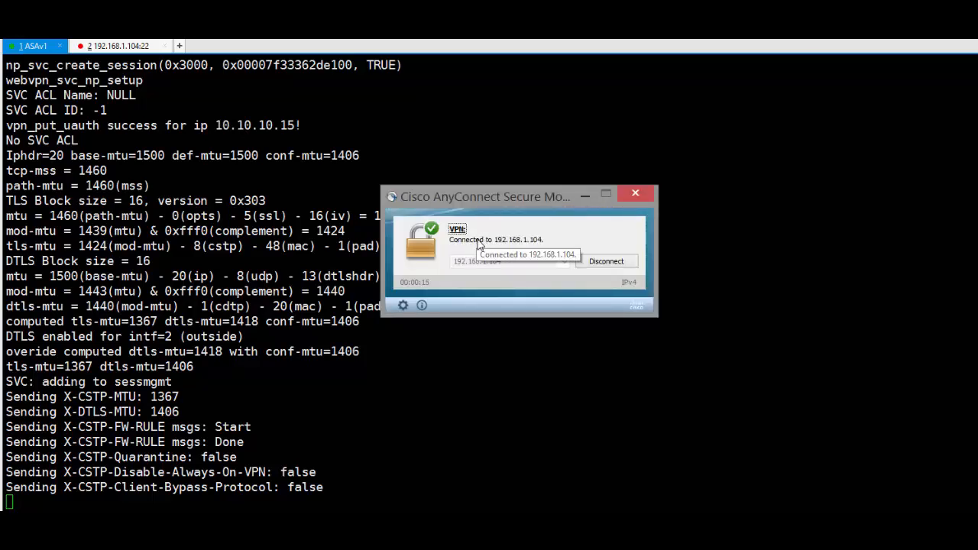
- Open the statistics and review Connected state, tunnel mode, duration, client 10.10.10.15, and server 192.168.1.104
click(404, 305)
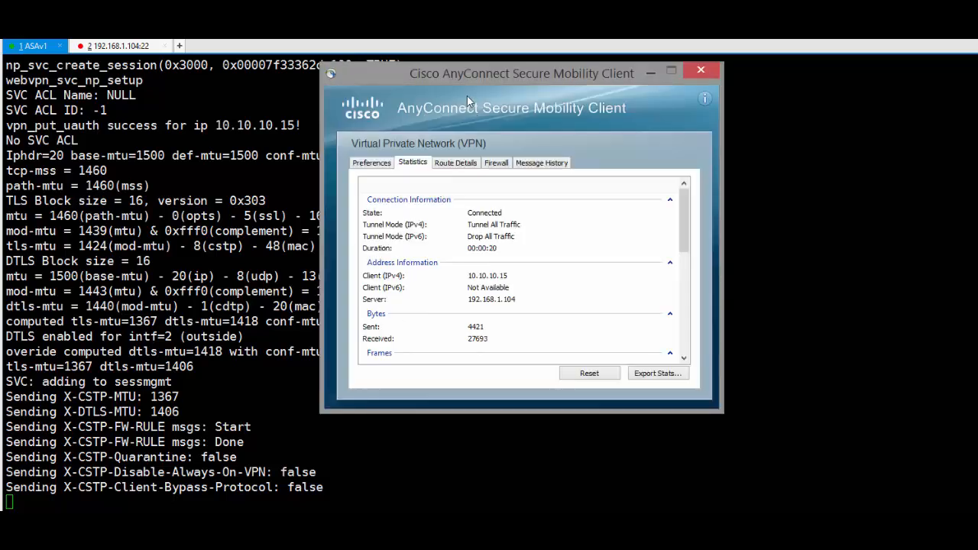
click(481, 217)
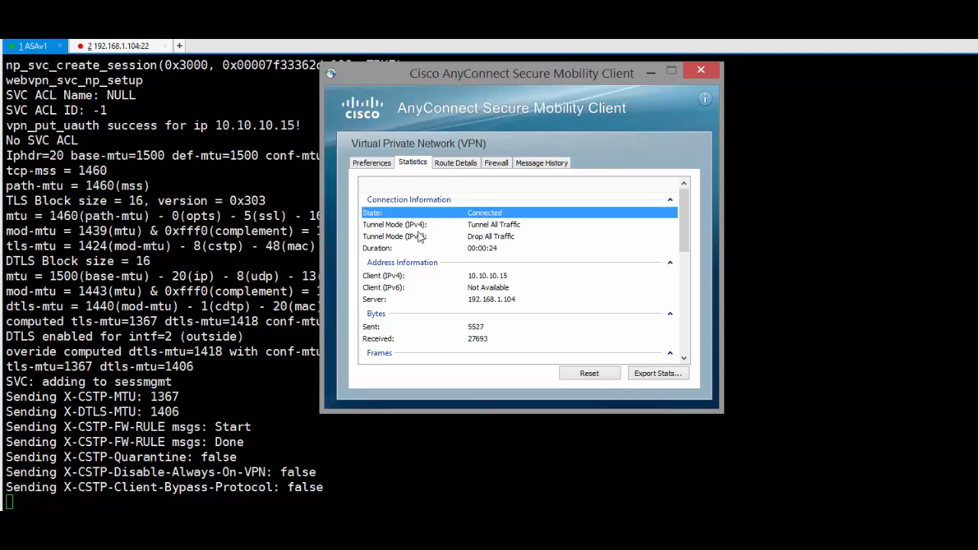
click(486, 227)
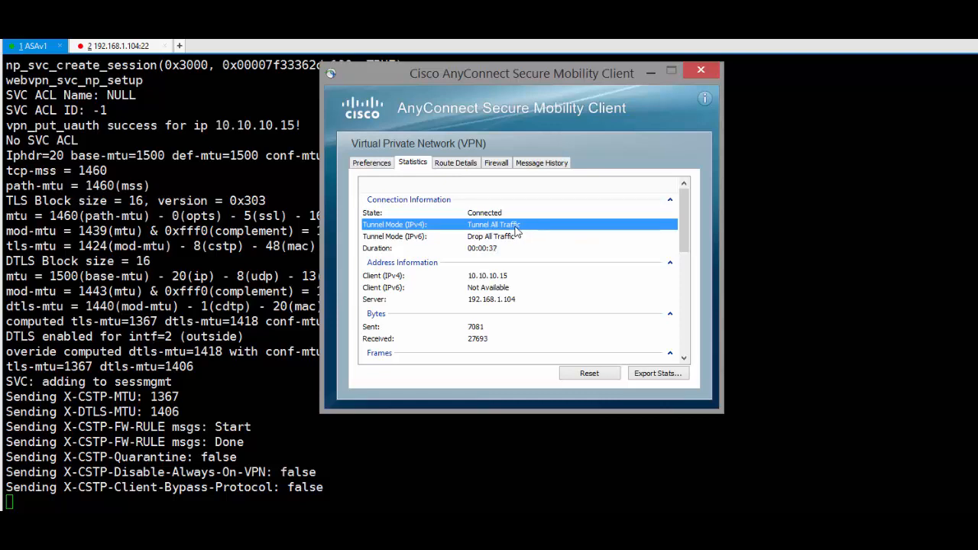
click(489, 249)
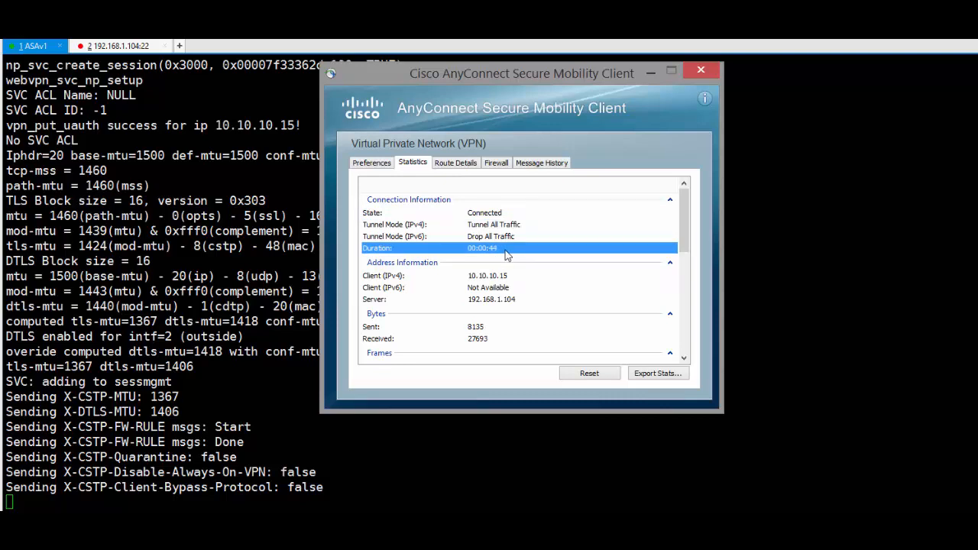
click(496, 276)
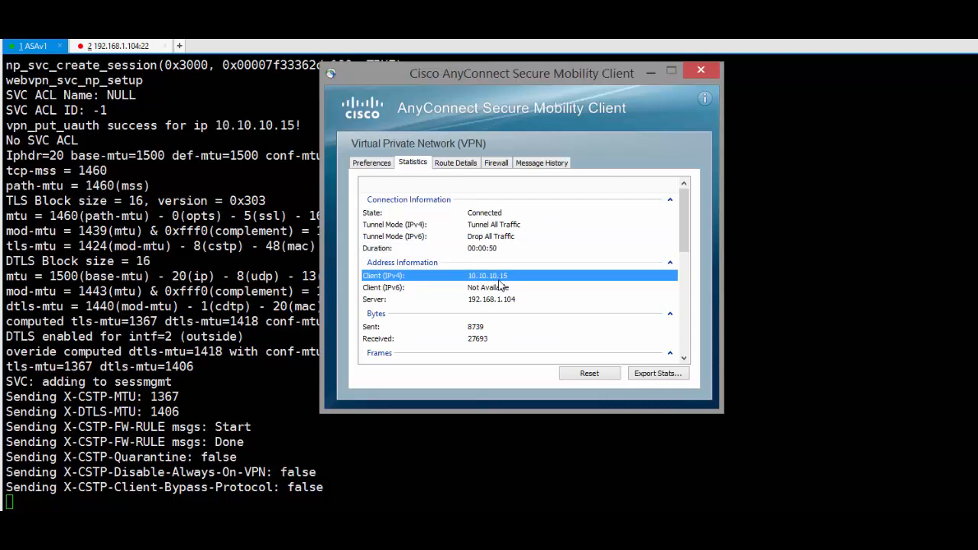
click(502, 300)
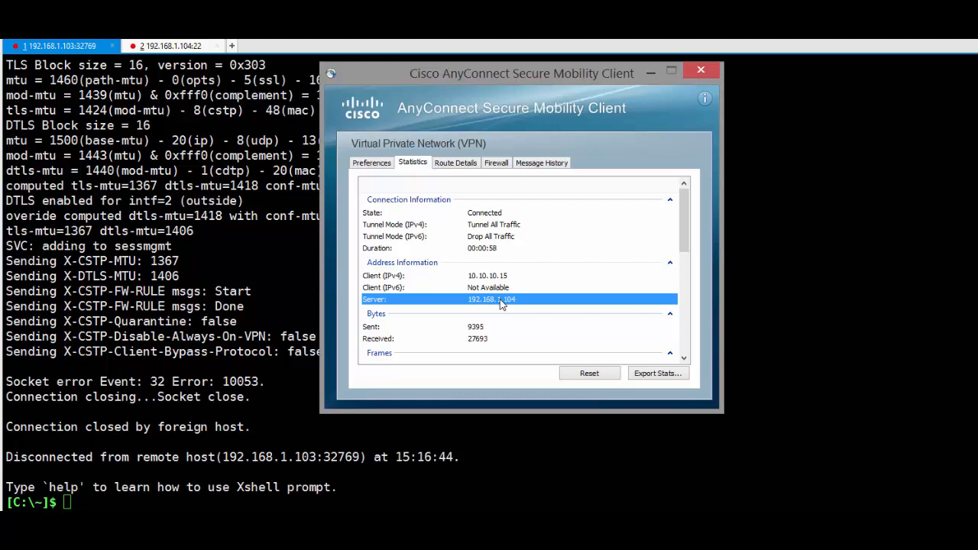
- Check bytes sent and received, view the Preferences, and close the detailed window
click(473, 330)
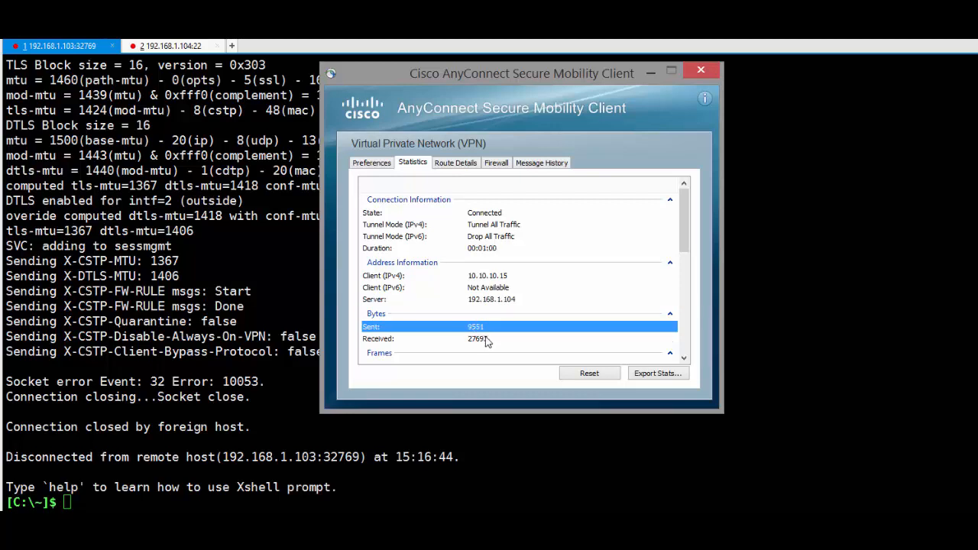
click(486, 342)
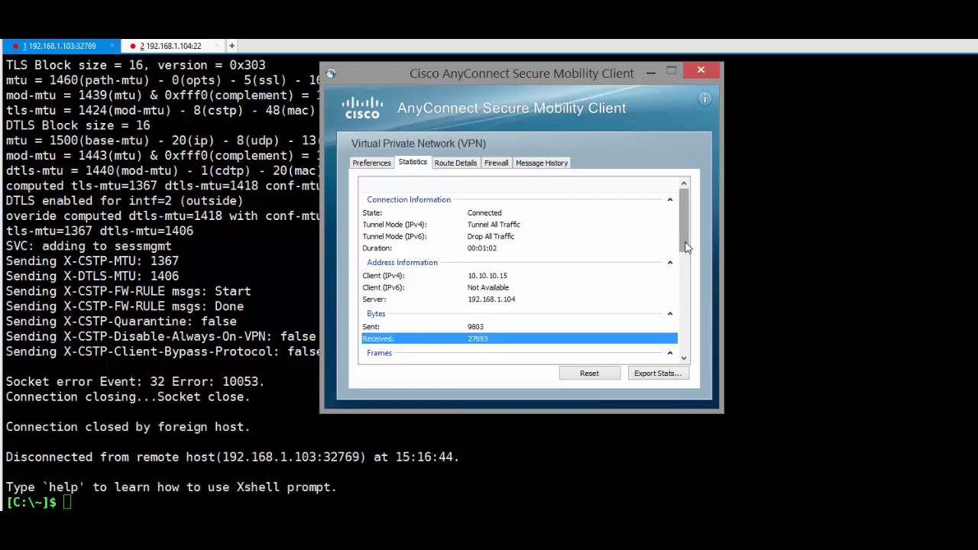
drag(686, 247, 672, 208)
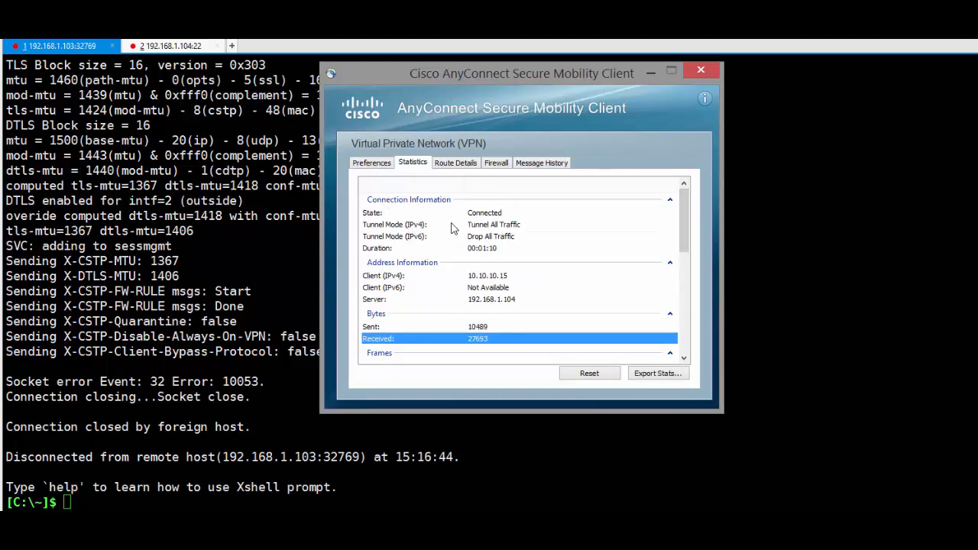
click(372, 163)
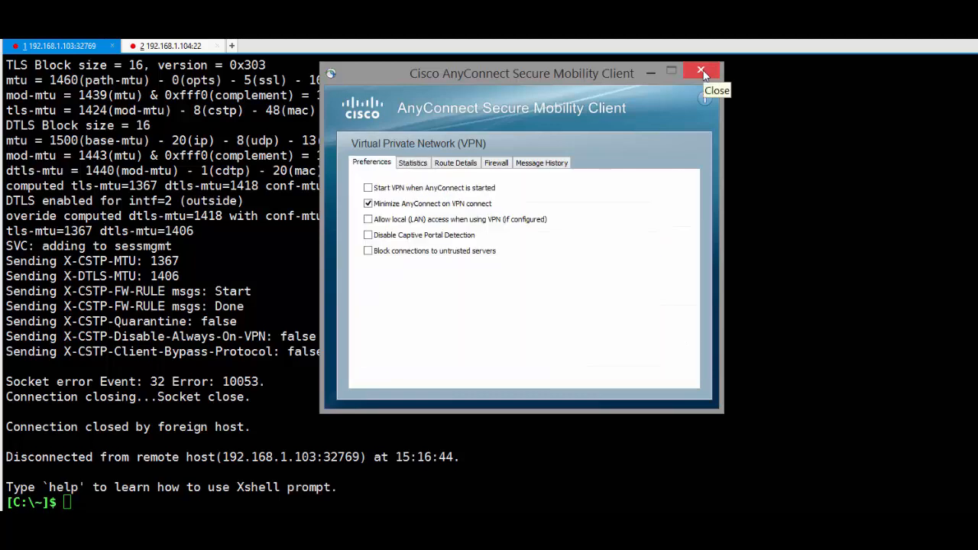
click(701, 72)
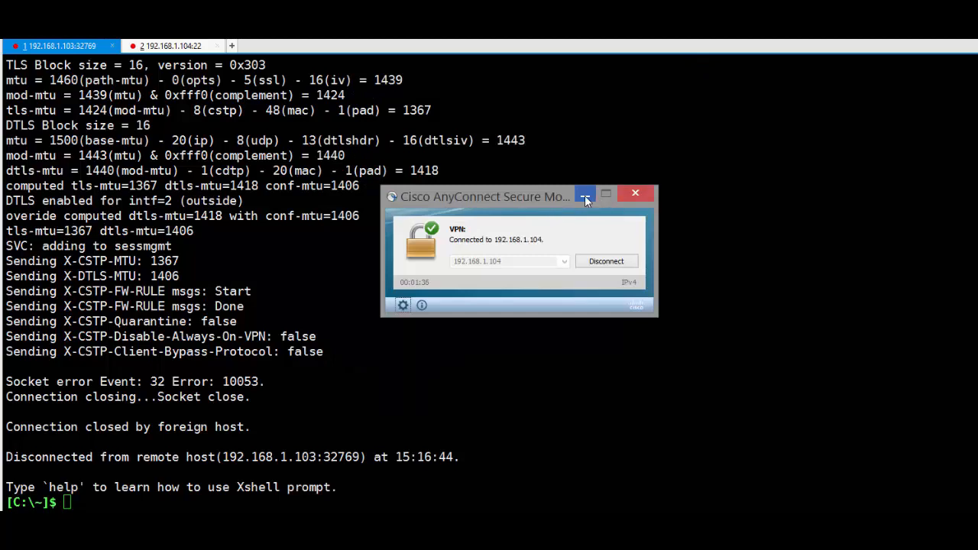
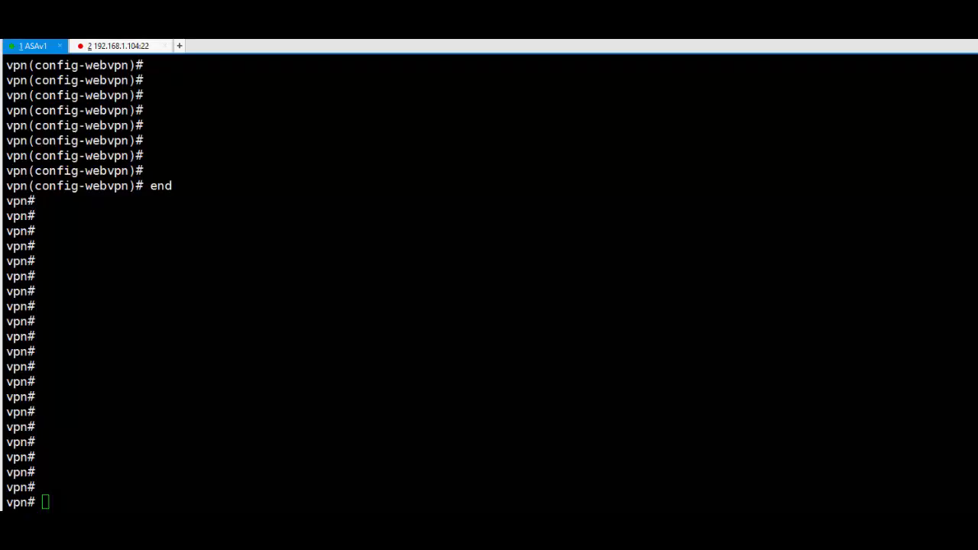
- Run sh arp in the ASAv1 session to list the ASA's ARP table
click(330, 531)
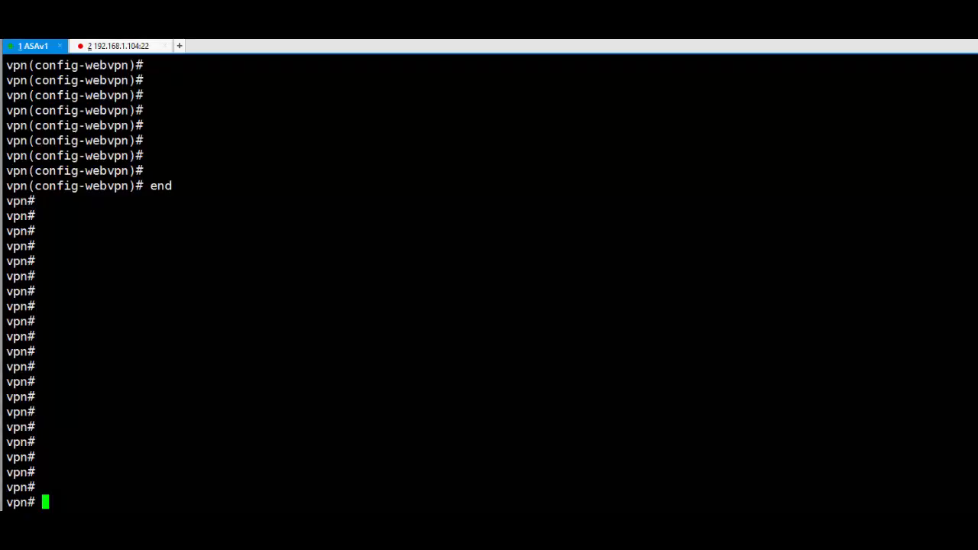
text(sh arp)
key(Return)
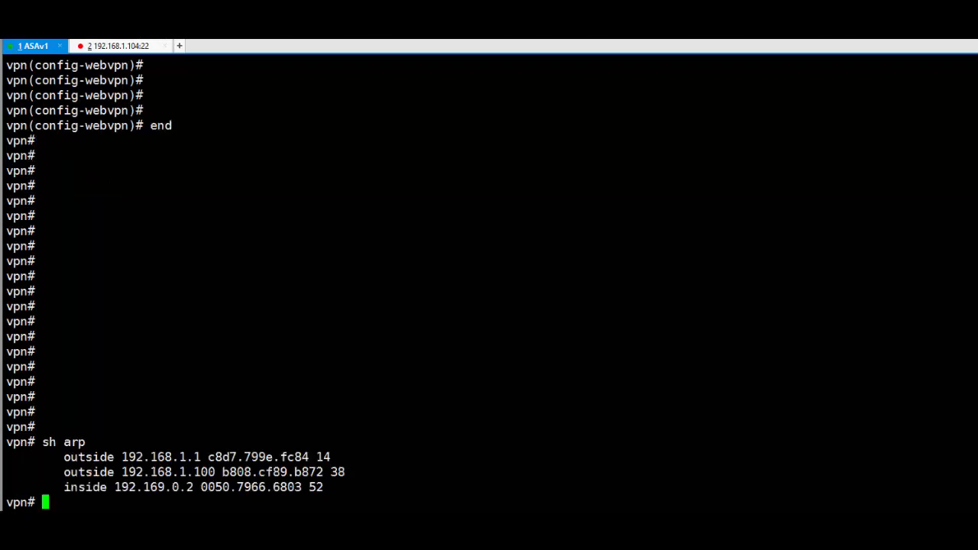
drag(194, 487, 121, 488)
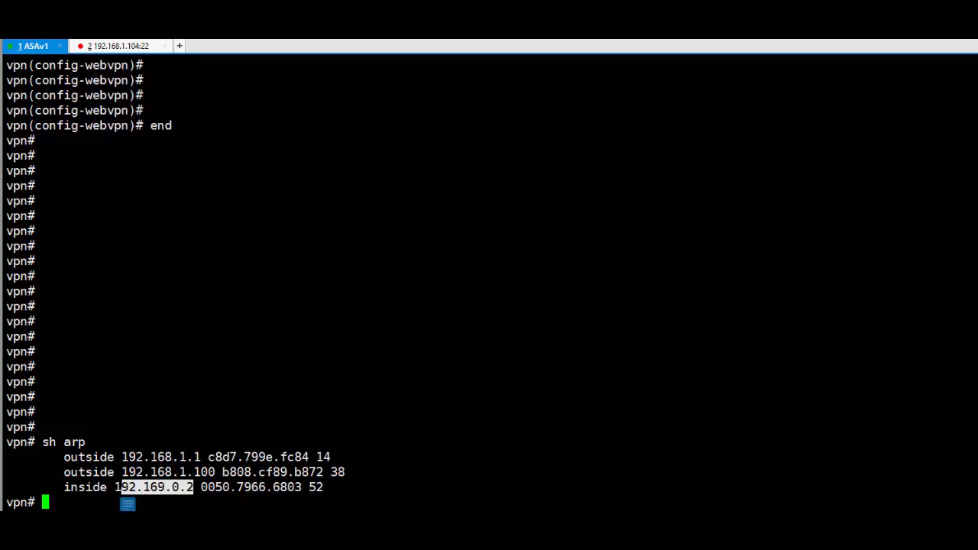
click(122, 489)
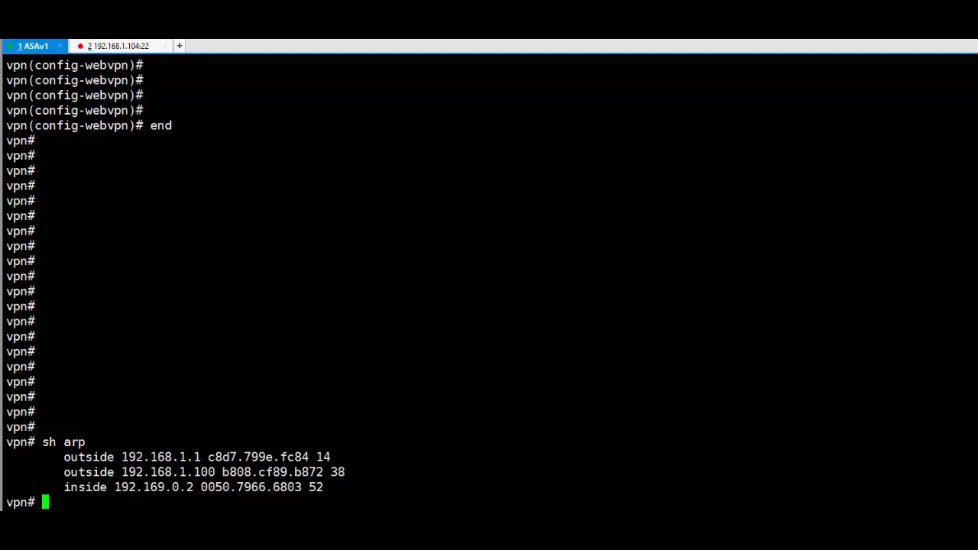
- Run sh ip to show the ASA's interface addresses and select the inside interface address
text(sh ip)
key(Return)
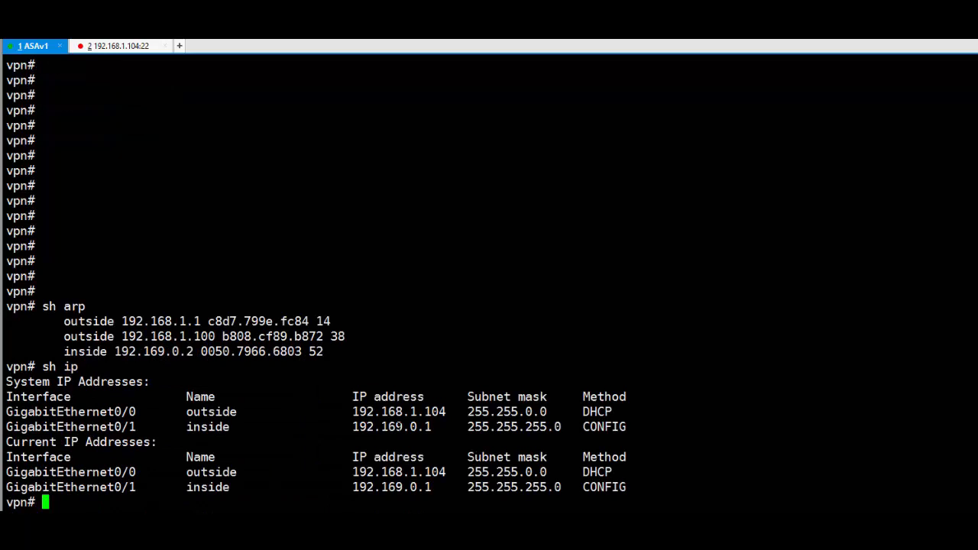
double_click(394, 426)
drag(432, 427, 328, 411)
- Ping the inside host 192.169.0.2 from the ASA, pasting the address from the ARP output
text(ping)
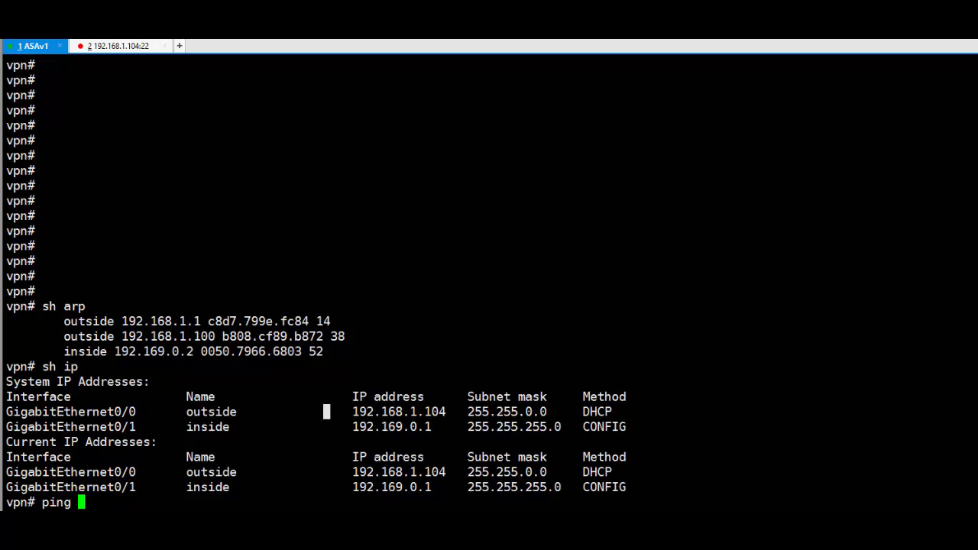
drag(115, 351, 193, 351)
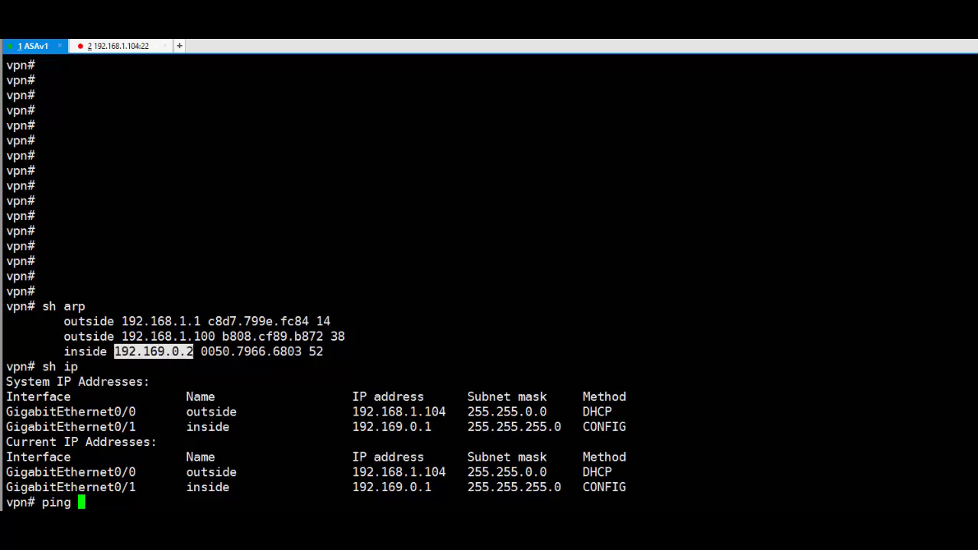
text(192.169.0.2)
key(Return)
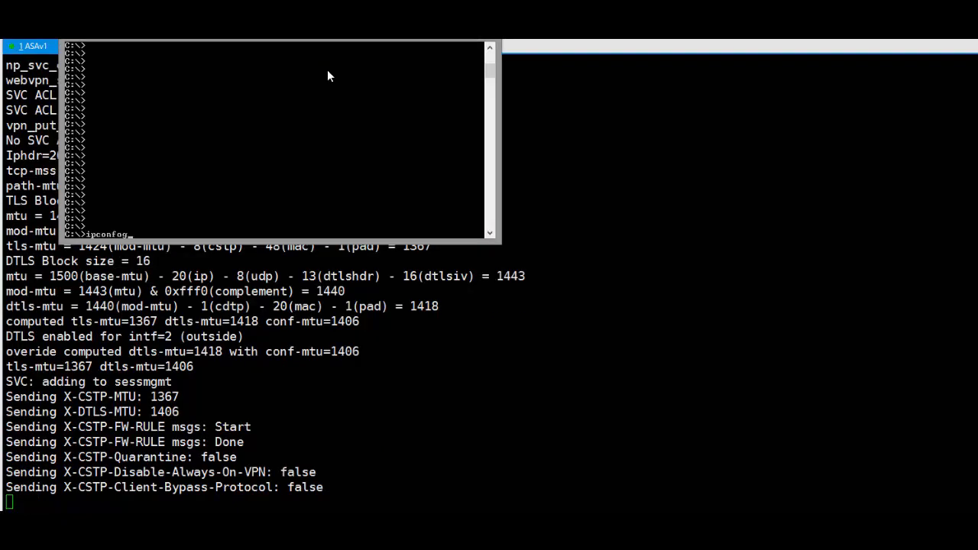
- Run ipconfig and mark the Ethernet 2 address lines in the console output
key(Return)
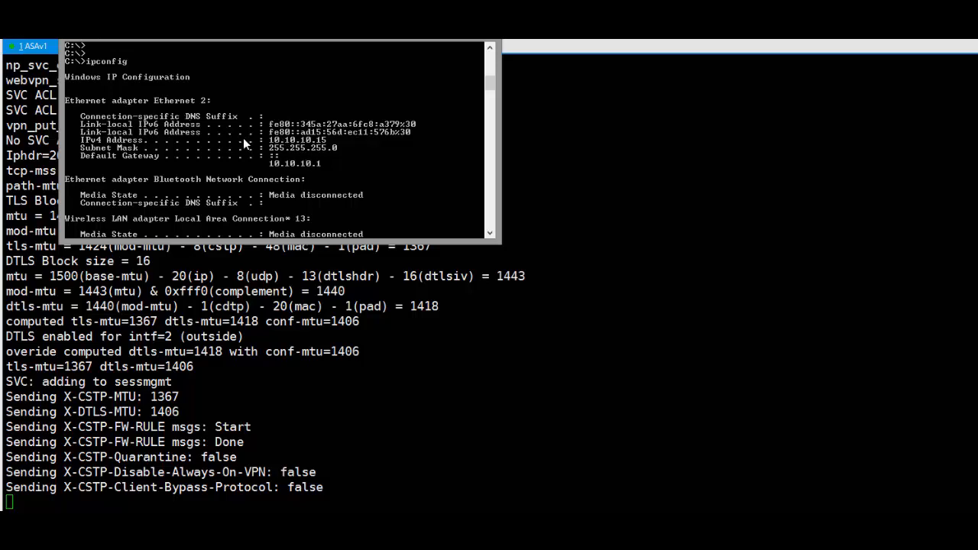
right_click(322, 141)
click(340, 150)
drag(261, 130, 337, 157)
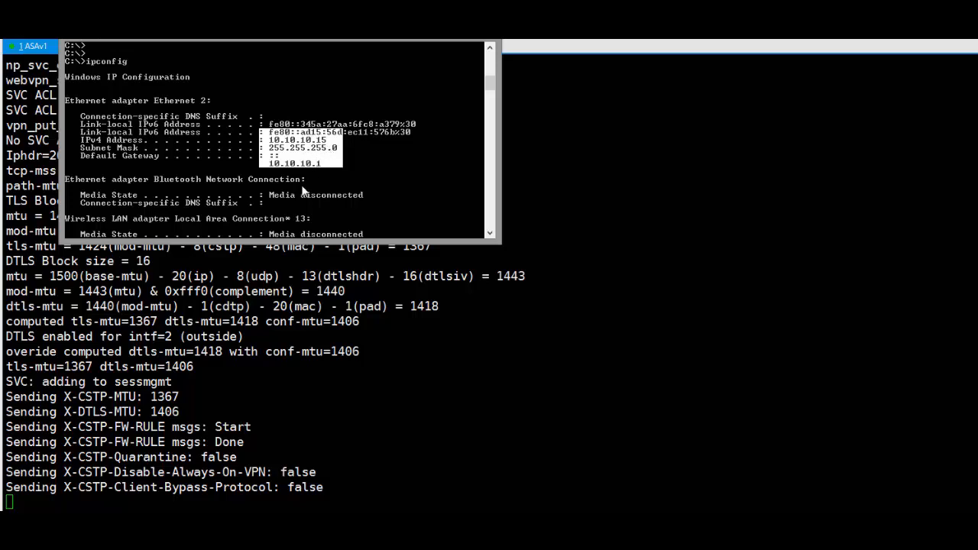
- Select the WiFi IPv4 address 192.168.1.100 and the Ethernet 2 IPv4 address 10.10.10.15
scroll(321, 173, down, 1)
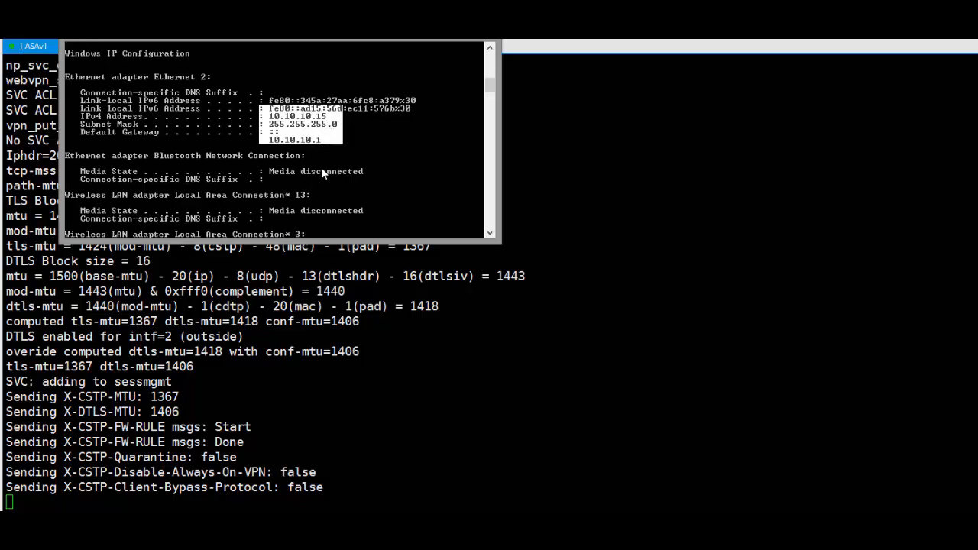
scroll(322, 172, down, 4)
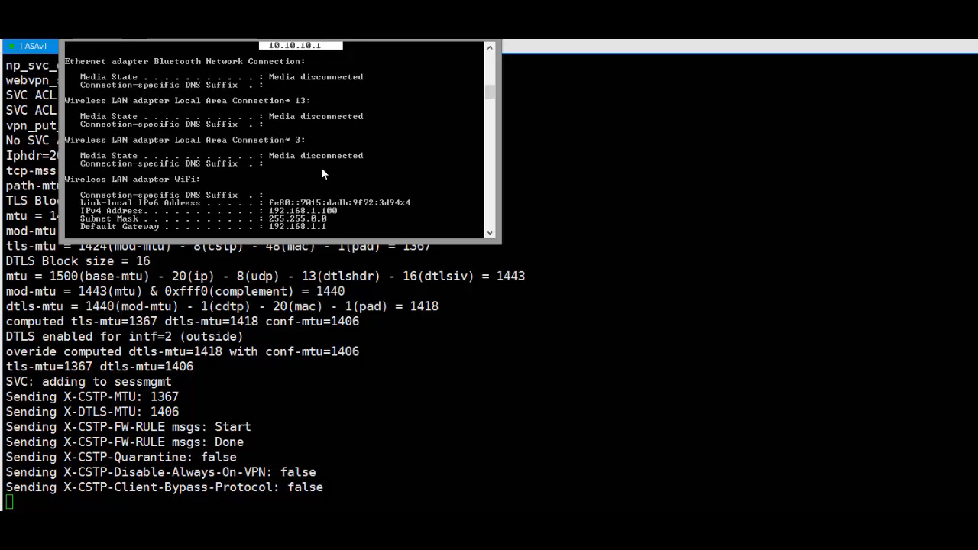
scroll(321, 167, down, 1)
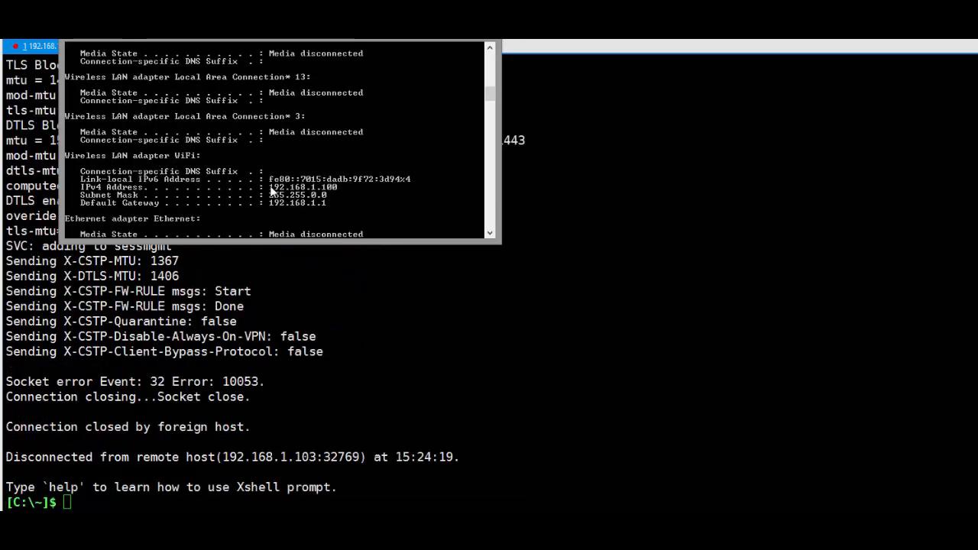
double_click(325, 188)
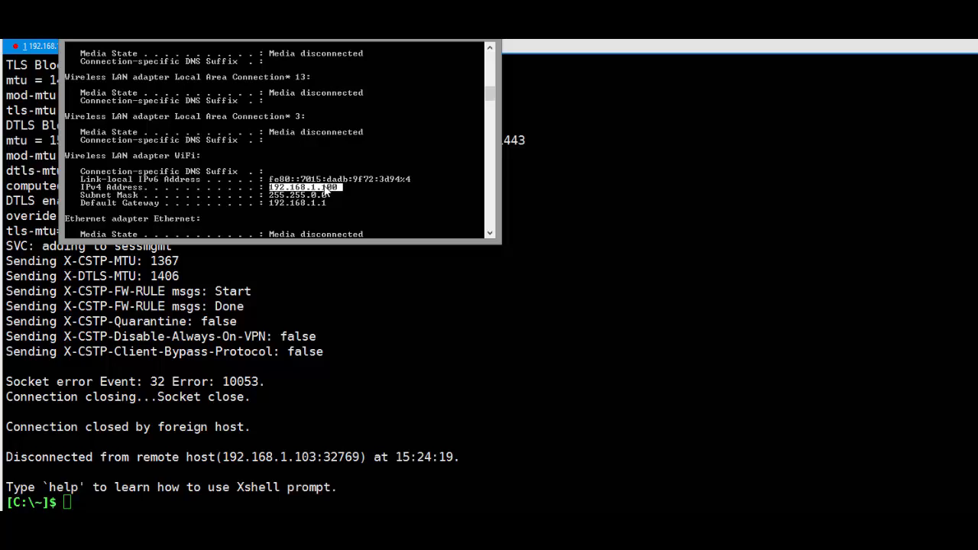
scroll(326, 190, up, 10)
scroll(324, 185, down, 5)
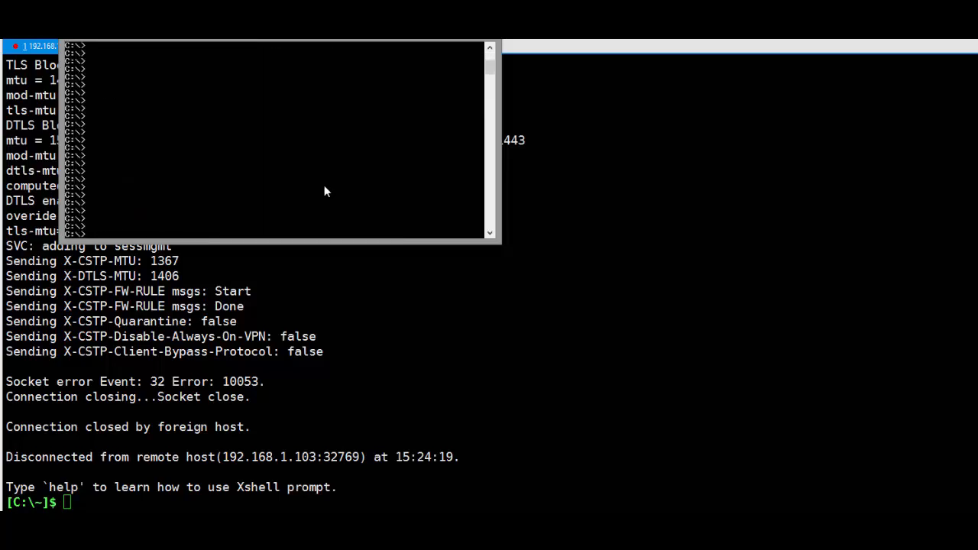
scroll(324, 190, down, 2)
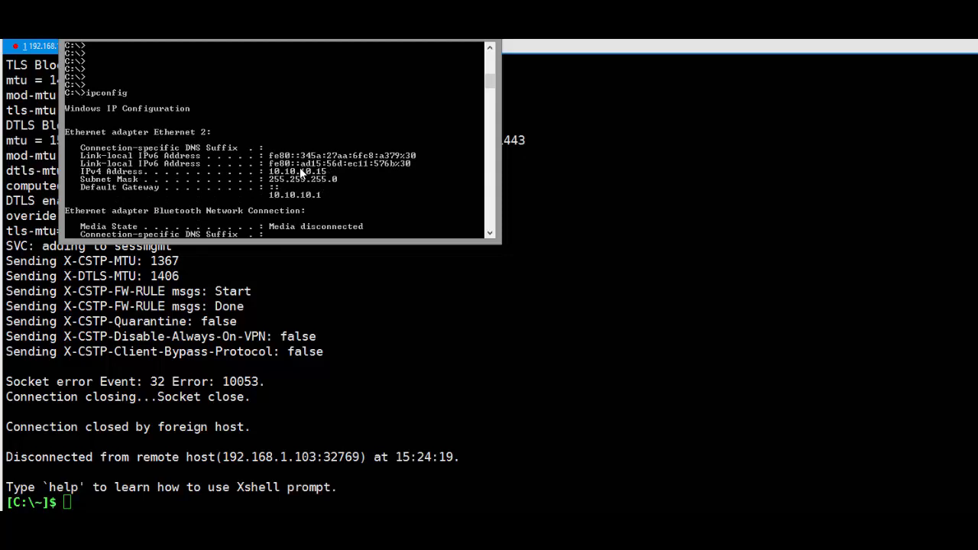
double_click(299, 170)
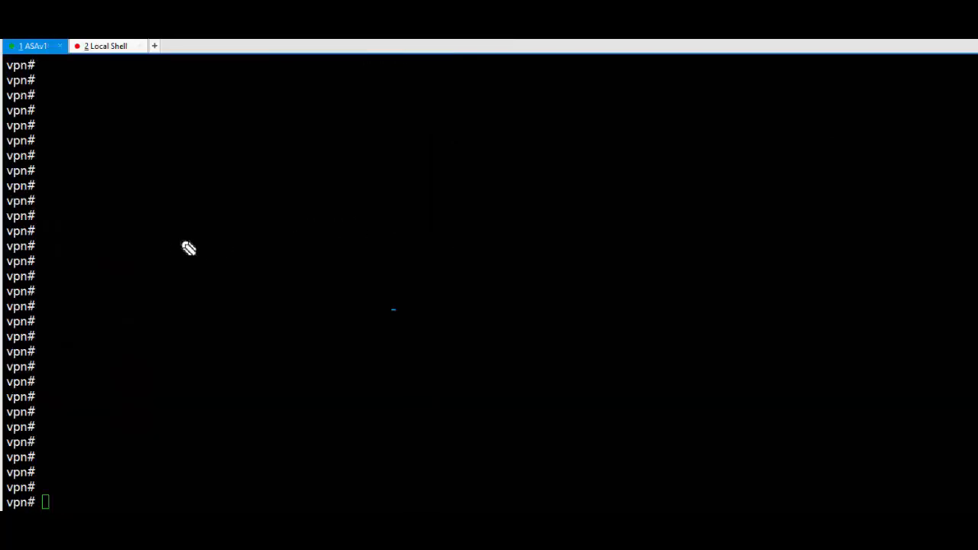
- Sketch the remote PC box with its address and an arrow to a firewall circle labelled A
mouse_move(124, 277)
mouse_down()
mouse_move(146, 278)
mouse_move(140, 313)
mouse_move(152, 312)
mouse_up()
mouse_move(107, 367)
mouse_down()
mouse_move(171, 338)
mouse_move(214, 336)
mouse_move(217, 325)
mouse_move(218, 351)
mouse_move(182, 359)
mouse_up()
mouse_move(142, 268)
mouse_down()
mouse_move(425, 203)
mouse_move(434, 216)
mouse_up()
mouse_move(465, 180)
mouse_down()
mouse_move(520, 190)
mouse_move(474, 173)
mouse_move(478, 216)
mouse_up()
drag(485, 183, 493, 213)
- Draw the firewall's inside link labelled In and 0.1, and the inside host with its address
drag(520, 197, 610, 182)
drag(400, 168, 398, 170)
drag(512, 150, 525, 150)
mouse_move(521, 151)
mouse_down()
mouse_move(522, 165)
mouse_move(550, 162)
mouse_up()
mouse_move(693, 217)
mouse_down()
mouse_move(731, 207)
mouse_move(691, 222)
mouse_move(726, 235)
mouse_up()
drag(716, 229, 723, 229)
mouse_move(677, 278)
mouse_down()
mouse_move(675, 297)
mouse_move(691, 296)
mouse_move(728, 295)
mouse_move(754, 277)
mouse_move(754, 295)
mouse_up()
drag(749, 262, 833, 275)
click(765, 280)
click(806, 271)
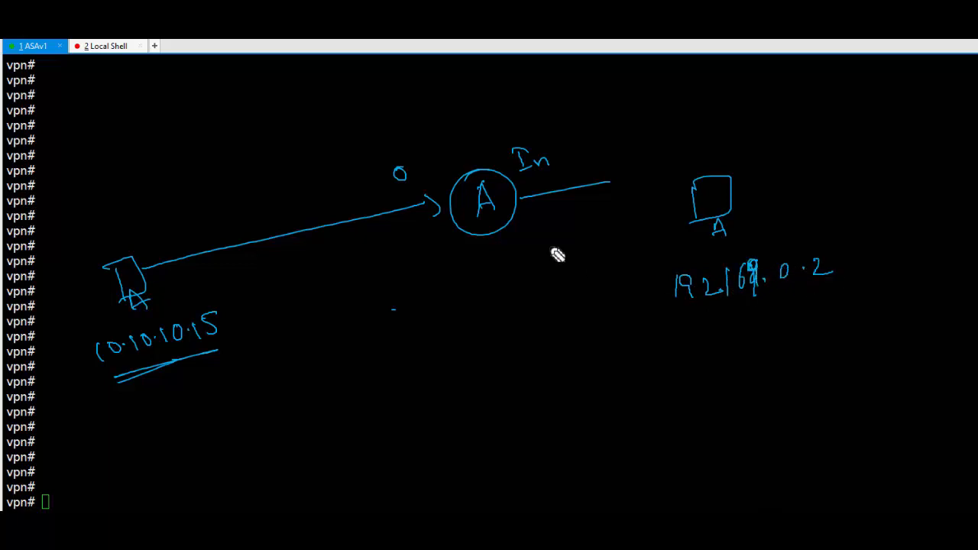
drag(540, 211, 573, 243)
click(551, 218)
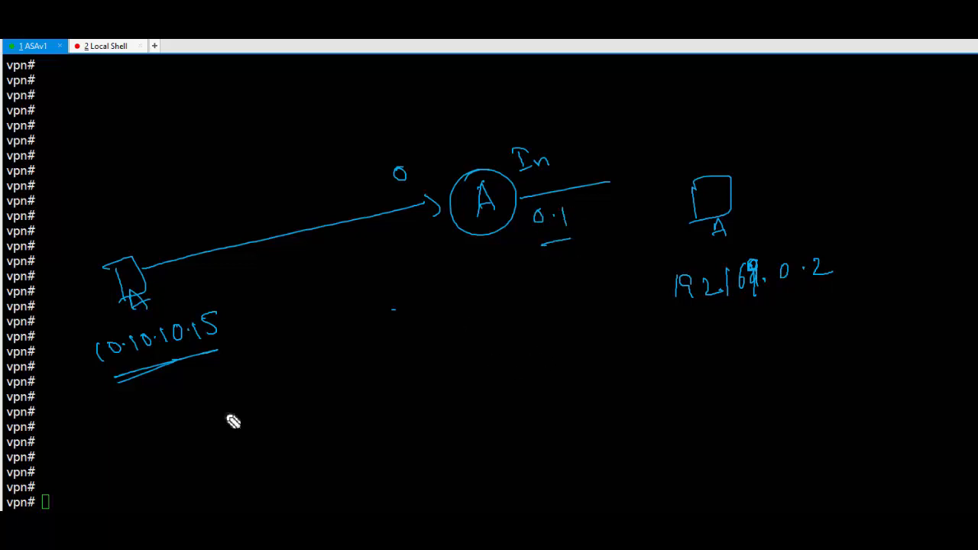
- Draw parallel tunnel lines from the client to the outside interface and label them Encrypted
mouse_move(197, 353)
mouse_down()
mouse_move(214, 375)
mouse_move(364, 344)
mouse_up()
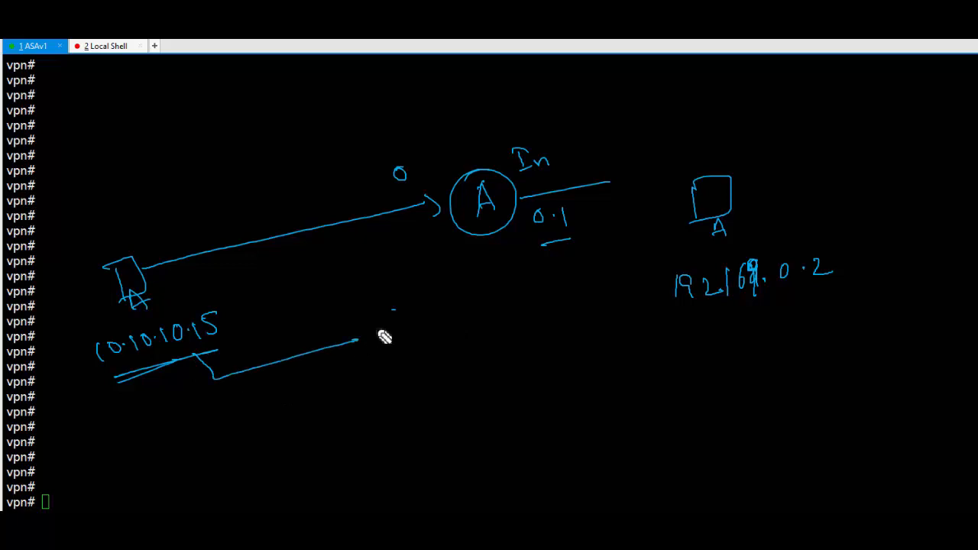
drag(684, 311, 784, 299)
drag(350, 334, 357, 347)
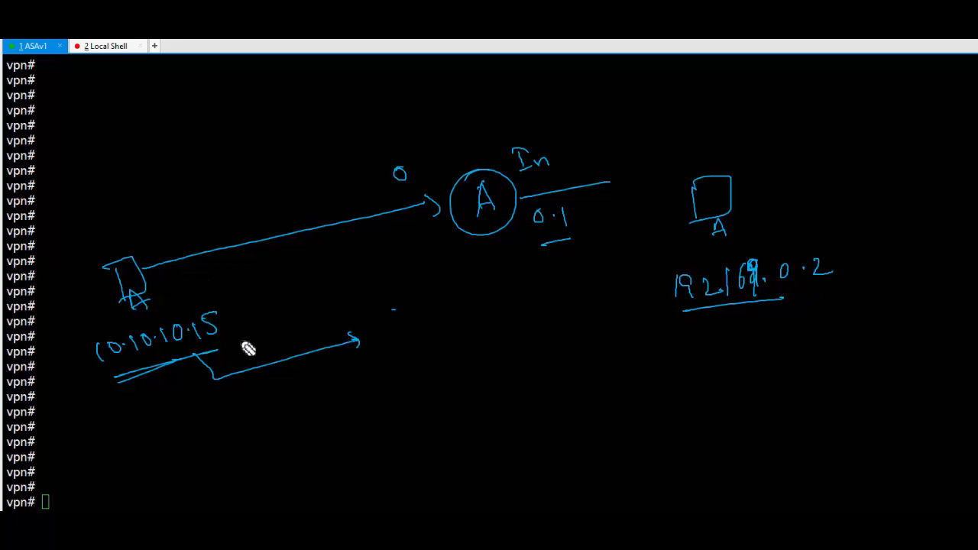
drag(184, 293, 453, 234)
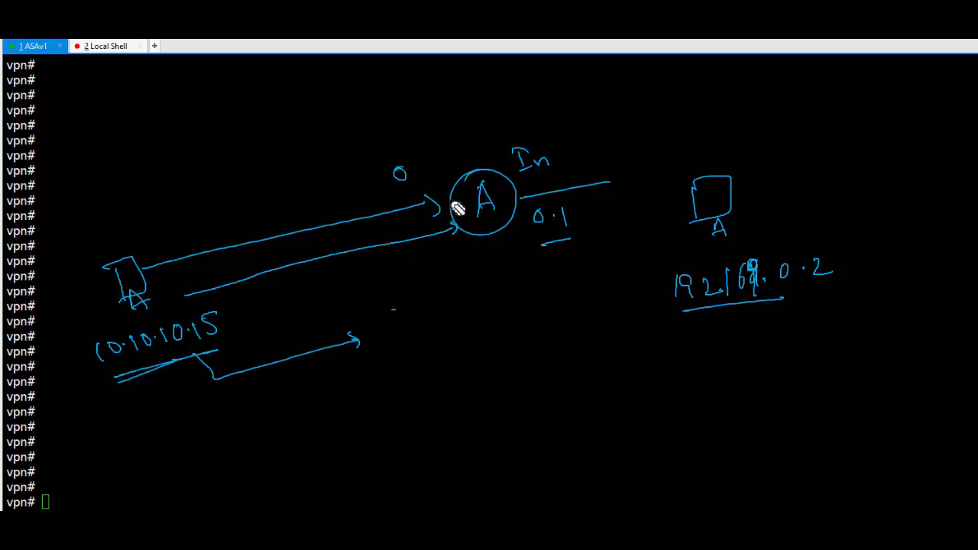
mouse_move(139, 246)
mouse_down()
mouse_move(145, 284)
mouse_move(162, 303)
mouse_up()
mouse_move(430, 166)
mouse_down()
mouse_move(469, 234)
mouse_move(454, 250)
mouse_up()
mouse_move(153, 252)
mouse_down()
mouse_move(393, 194)
mouse_move(384, 193)
mouse_up()
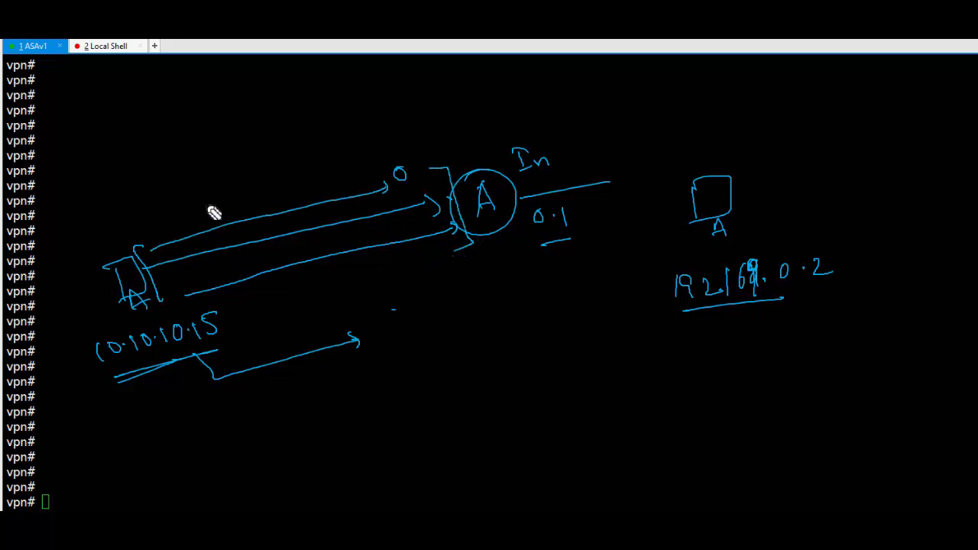
mouse_move(170, 177)
mouse_down()
mouse_move(177, 197)
mouse_move(216, 184)
mouse_move(306, 184)
mouse_move(273, 201)
mouse_move(271, 223)
mouse_up()
drag(150, 241, 218, 222)
- In red, trace the inner traffic line through the tunnel and note HTTPS/SSL beside Encrypted
key(r)
mouse_move(142, 258)
mouse_down()
mouse_move(443, 193)
mouse_move(437, 200)
mouse_up()
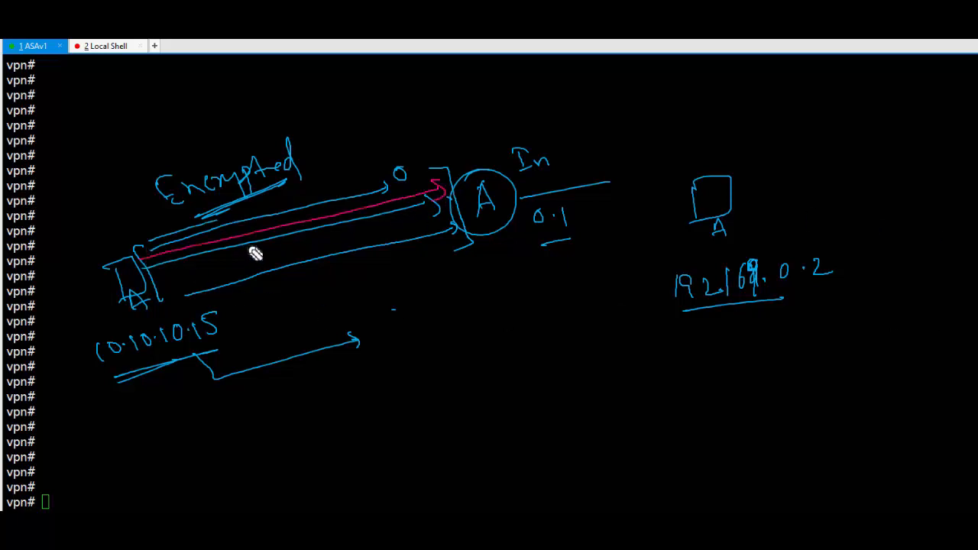
drag(155, 246, 165, 263)
drag(243, 199, 287, 185)
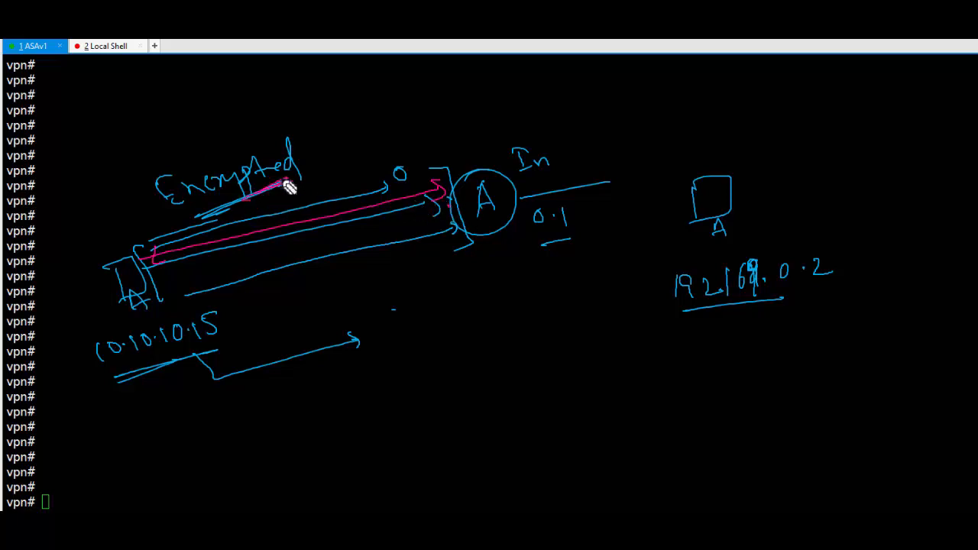
mouse_move(308, 145)
mouse_down()
mouse_move(387, 114)
mouse_move(394, 133)
mouse_move(410, 123)
mouse_move(393, 161)
mouse_move(461, 97)
mouse_move(491, 110)
mouse_move(470, 124)
mouse_up()
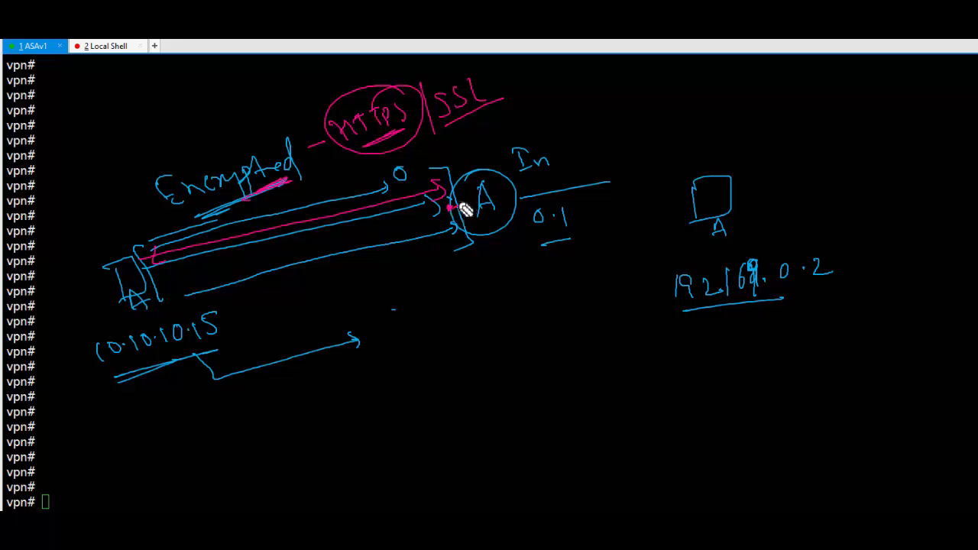
- Add a Decrypt branch below the firewall with inner source 10.10.10.15 and destination circled
drag(480, 223, 502, 294)
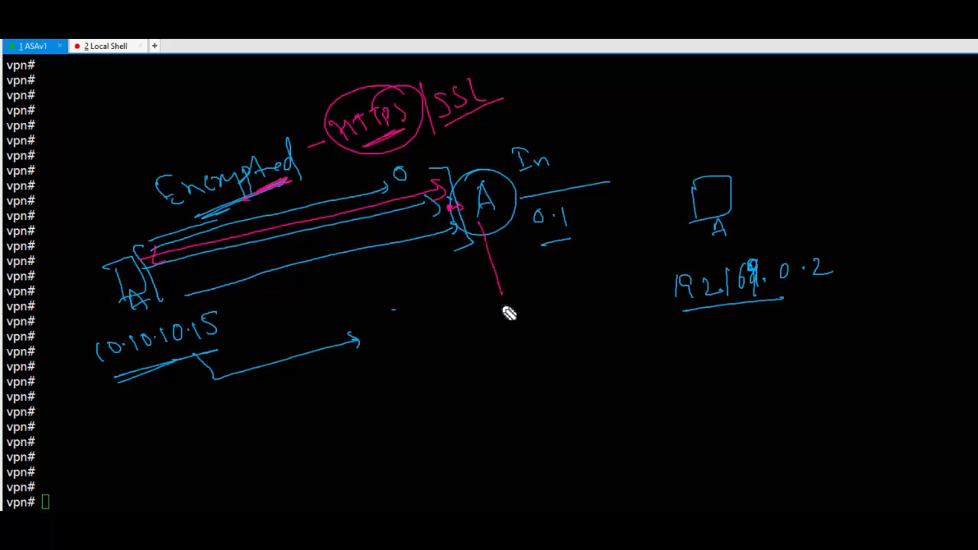
mouse_move(479, 324)
mouse_down()
mouse_move(497, 336)
mouse_move(535, 334)
mouse_move(540, 347)
mouse_move(571, 318)
mouse_up()
drag(486, 370, 575, 338)
drag(520, 365, 580, 348)
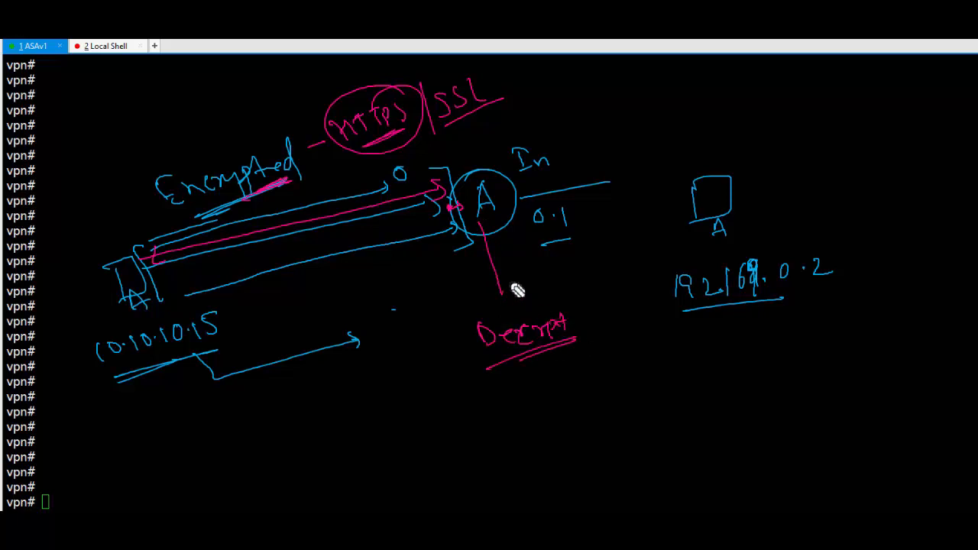
drag(493, 217, 538, 208)
mouse_move(522, 416)
mouse_down()
mouse_move(539, 419)
mouse_move(583, 400)
mouse_move(650, 400)
mouse_move(655, 374)
mouse_up()
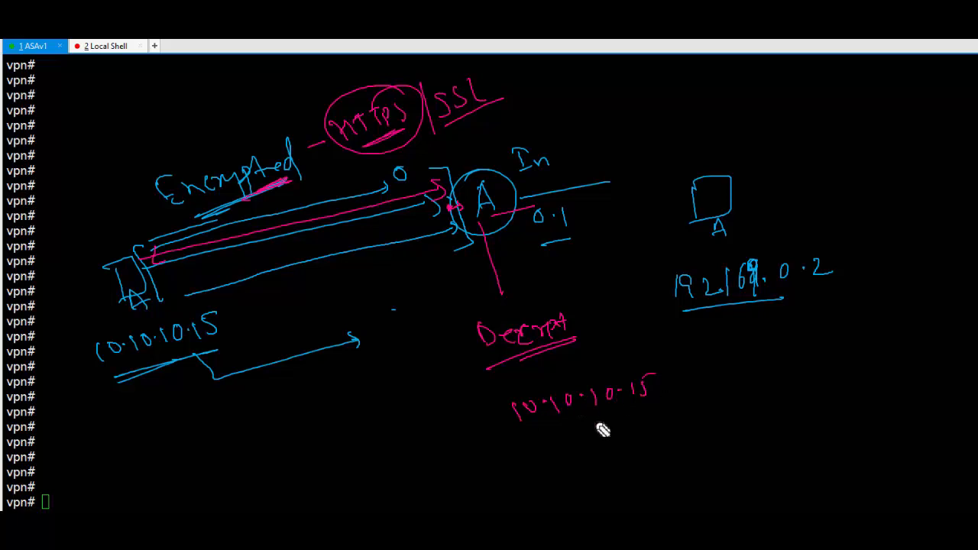
mouse_move(532, 447)
mouse_down()
mouse_move(530, 468)
mouse_move(609, 465)
mouse_move(666, 434)
mouse_up()
drag(674, 397, 617, 354)
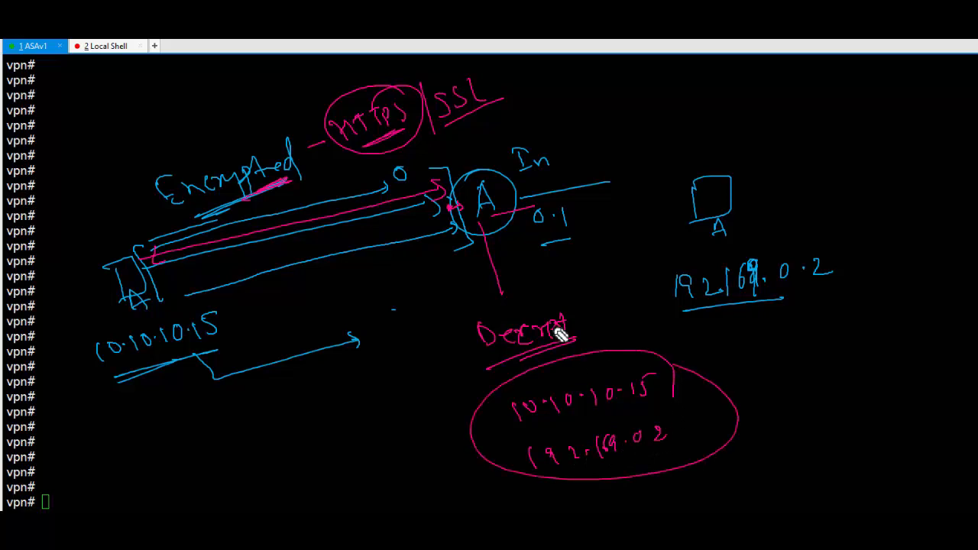
mouse_move(548, 216)
mouse_down()
mouse_move(683, 243)
mouse_move(640, 284)
mouse_move(566, 290)
mouse_up()
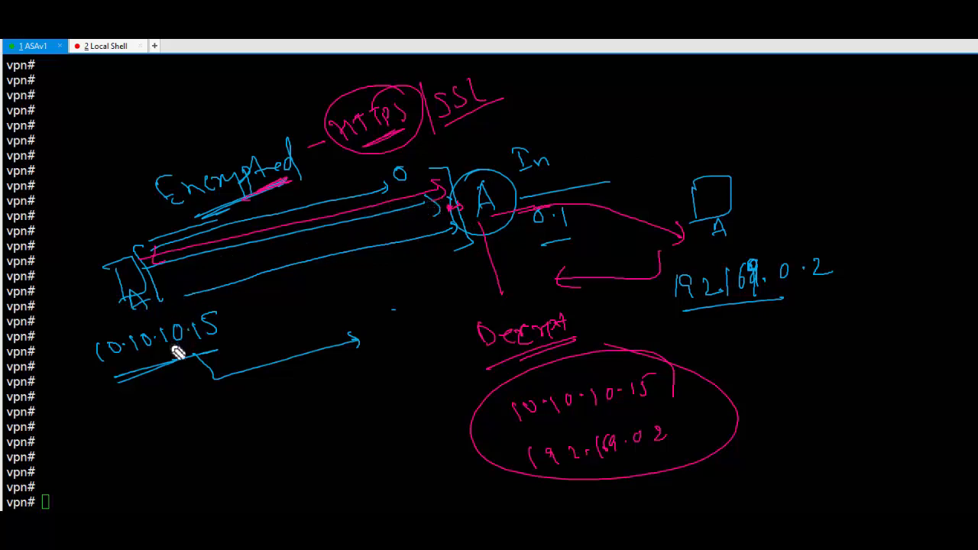
- Highlight 10.10.10.15 and the client box, then write the client's outer address 192.168.1.100 in yellow
drag(105, 369, 237, 339)
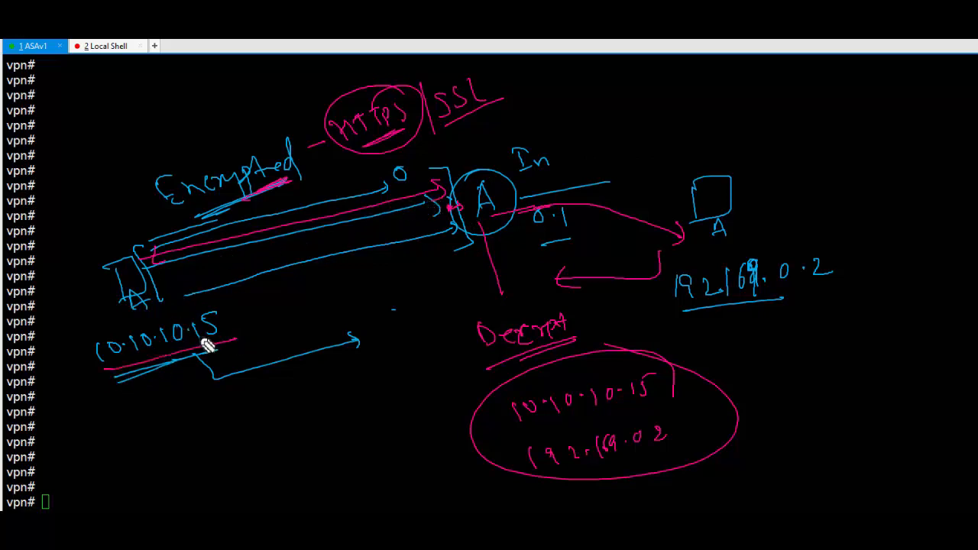
drag(128, 312, 149, 306)
mouse_move(79, 436)
mouse_down()
mouse_move(92, 452)
mouse_move(203, 425)
mouse_move(223, 408)
mouse_up()
click(123, 443)
click(168, 422)
click(208, 418)
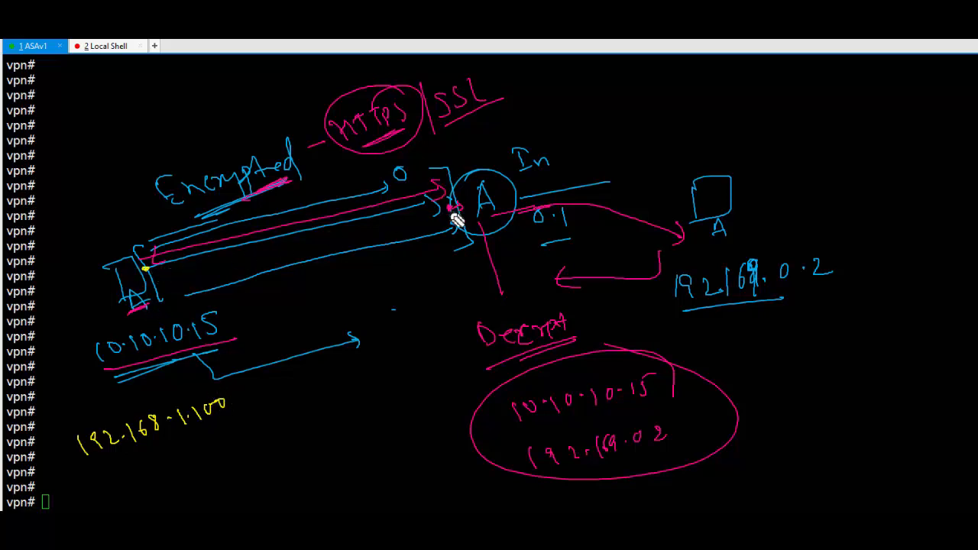
- Write the firewall's outside address 192.168.1.104 in yellow and underline it
drag(400, 278, 405, 296)
mouse_move(413, 282)
mouse_down()
mouse_move(500, 277)
mouse_move(538, 259)
mouse_move(543, 269)
mouse_up()
drag(414, 308, 529, 284)
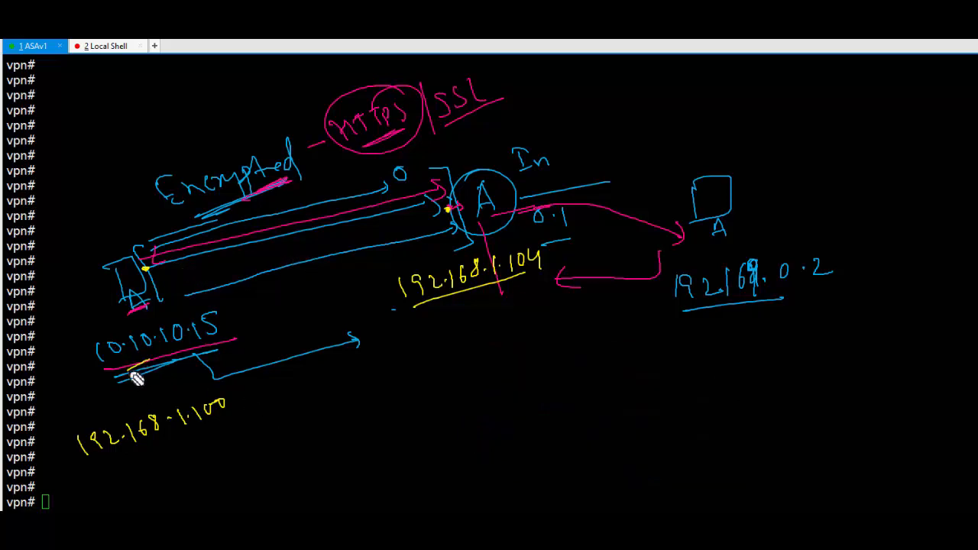
mouse_move(136, 379)
mouse_down()
mouse_move(142, 366)
mouse_move(127, 367)
mouse_move(157, 353)
mouse_move(157, 364)
mouse_move(188, 345)
mouse_up()
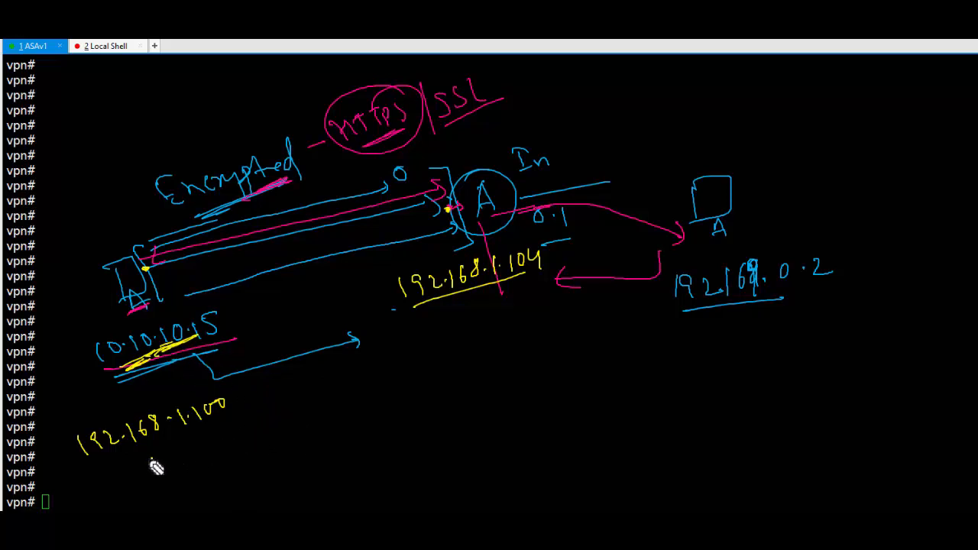
drag(158, 457, 150, 469)
key(ctrl+z)
- In blue, write S=10.10.10.15 and the D= destination line, box them, and draw an arrow out
drag(153, 477, 251, 432)
mouse_move(166, 496)
mouse_down()
mouse_move(203, 496)
mouse_move(190, 491)
mouse_move(280, 457)
mouse_up()
mouse_move(127, 453)
mouse_down()
mouse_move(286, 404)
mouse_move(259, 481)
mouse_up()
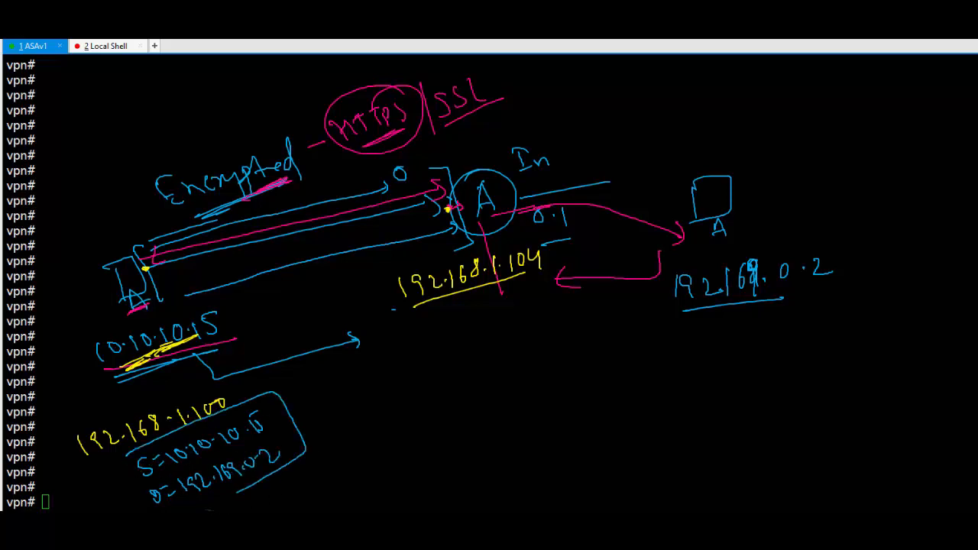
drag(130, 506, 135, 461)
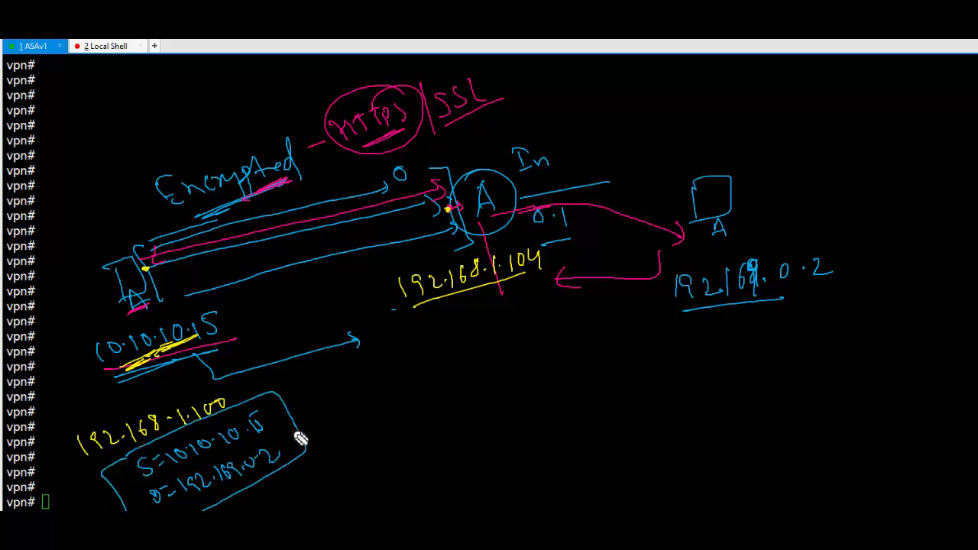
drag(294, 429, 327, 424)
mouse_move(255, 434)
mouse_down()
mouse_move(260, 420)
mouse_move(273, 446)
mouse_up()
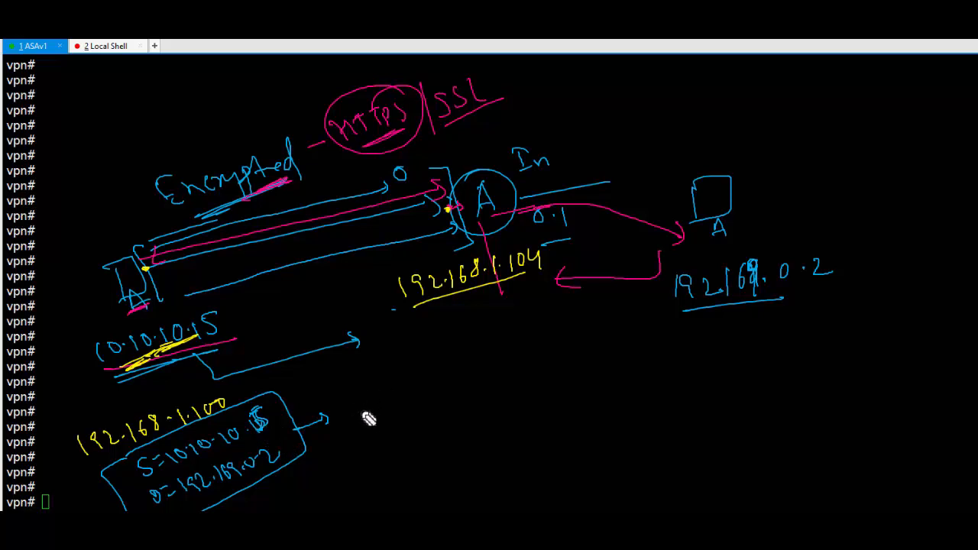
- Sketch the data packet as a hatched rectangle at the end of the arrow
mouse_move(359, 396)
mouse_down()
mouse_move(409, 390)
mouse_move(431, 375)
mouse_up()
mouse_move(357, 396)
mouse_down()
mouse_move(386, 428)
mouse_move(463, 406)
mouse_move(450, 375)
mouse_move(452, 419)
mouse_up()
mouse_move(384, 394)
mouse_down()
mouse_move(387, 418)
mouse_move(401, 415)
mouse_up()
drag(412, 387, 415, 412)
drag(425, 383, 428, 408)
drag(440, 377, 444, 402)
drag(449, 376, 454, 401)
drag(459, 376, 464, 398)
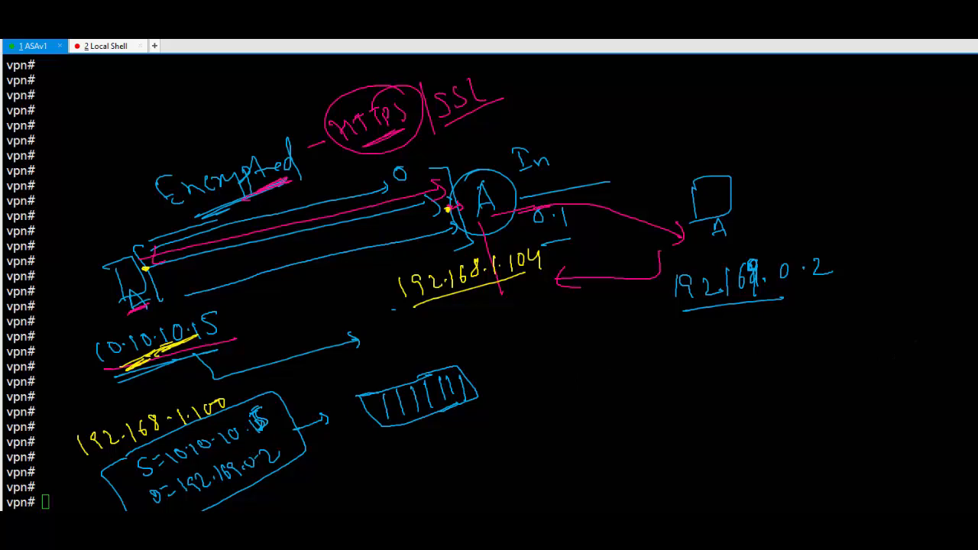
- Wrap the packet in a yellow outer header labelled S=192.168.1.100
key(y)
mouse_move(356, 395)
mouse_down()
mouse_move(520, 349)
mouse_move(505, 340)
mouse_up()
mouse_move(350, 364)
mouse_down()
mouse_move(349, 384)
mouse_move(361, 374)
mouse_up()
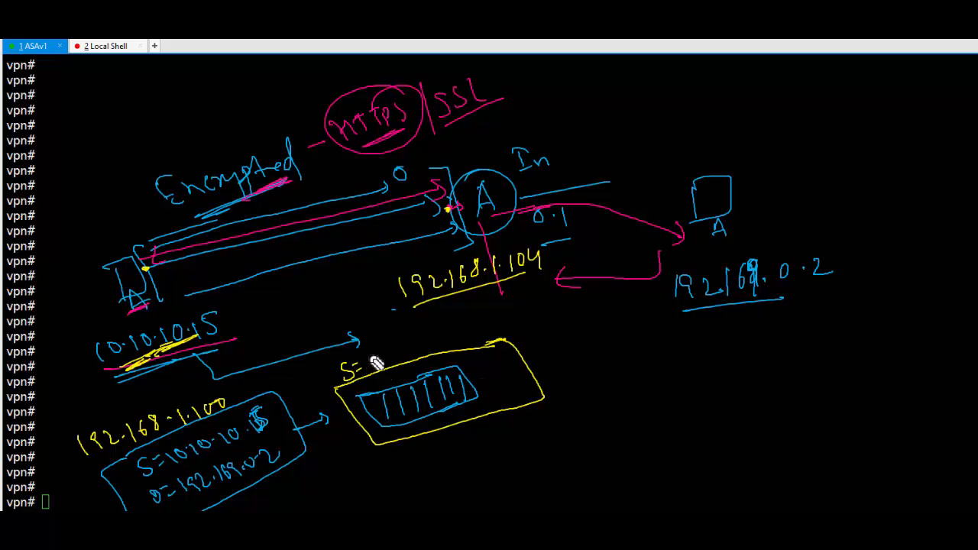
mouse_move(370, 348)
mouse_down()
mouse_move(369, 362)
mouse_move(502, 327)
mouse_move(487, 314)
mouse_up()
click(411, 349)
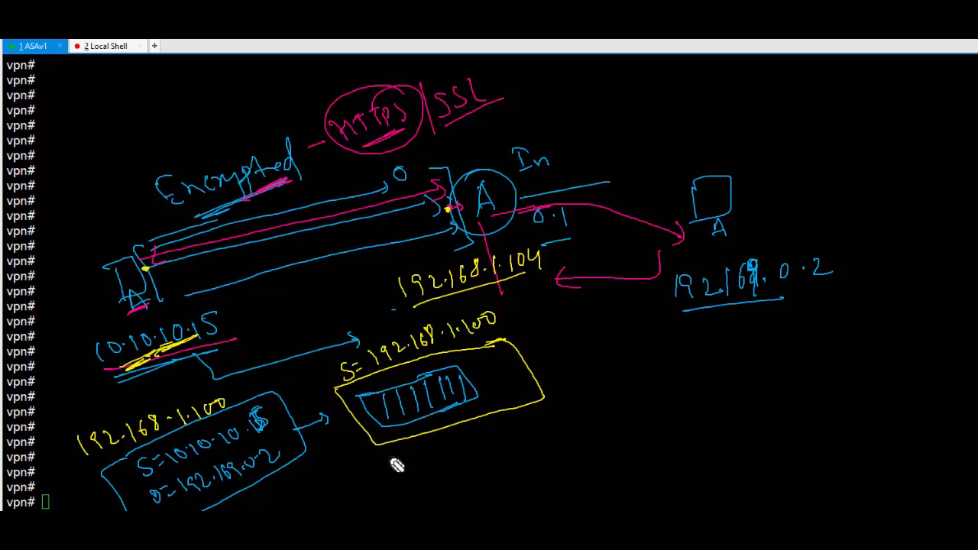
- Add and underline D=192.168.1.104 below the packet, then draw a line right from the packet
drag(401, 479, 405, 468)
drag(413, 462, 547, 425)
drag(556, 409, 564, 417)
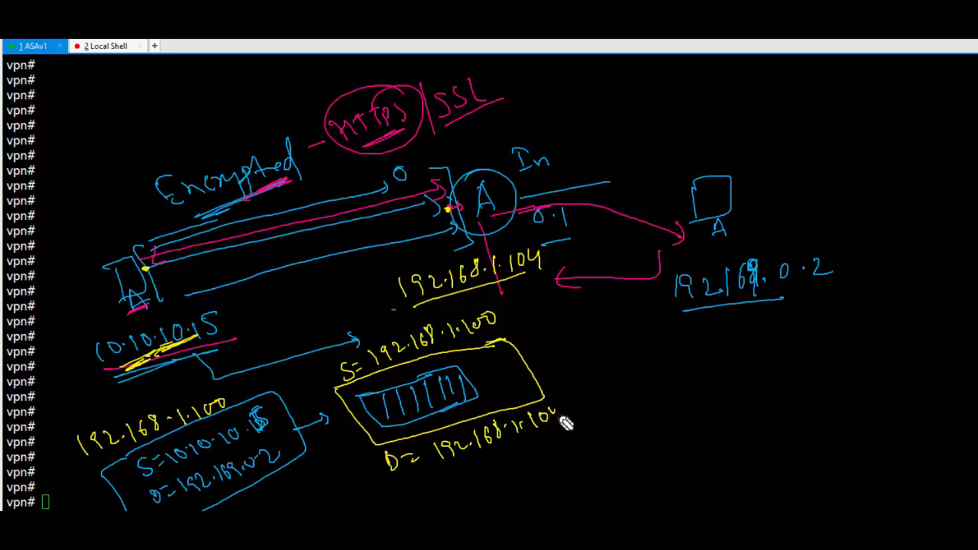
drag(452, 472, 559, 446)
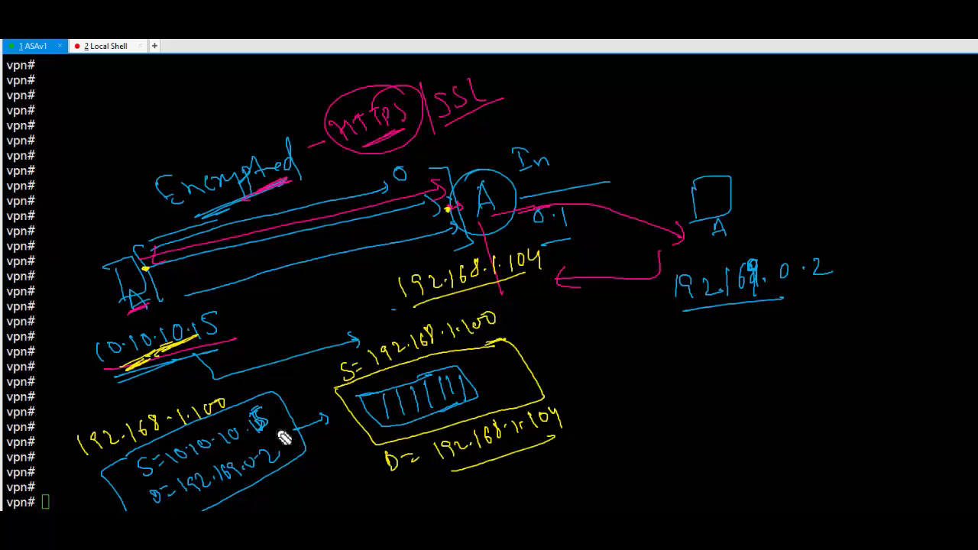
drag(231, 507, 242, 489)
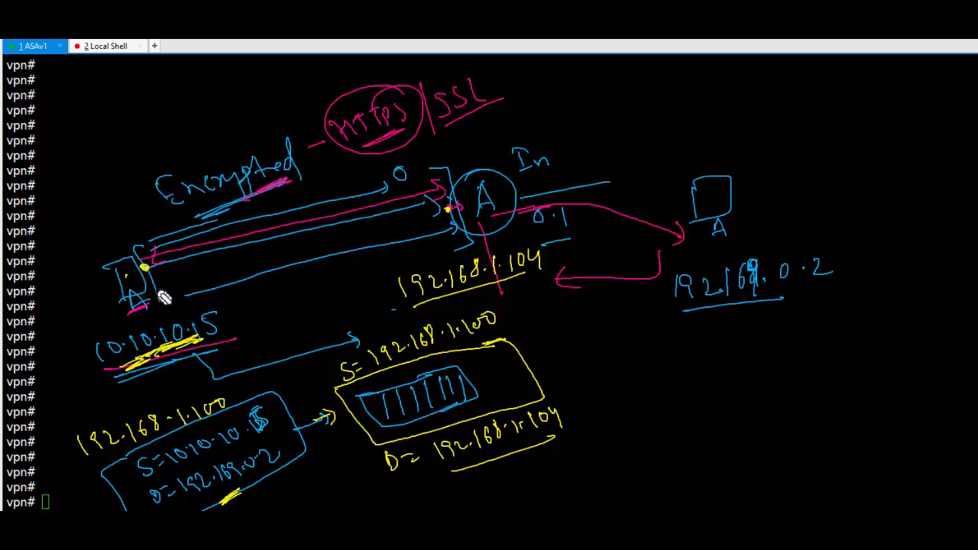
drag(456, 467, 520, 458)
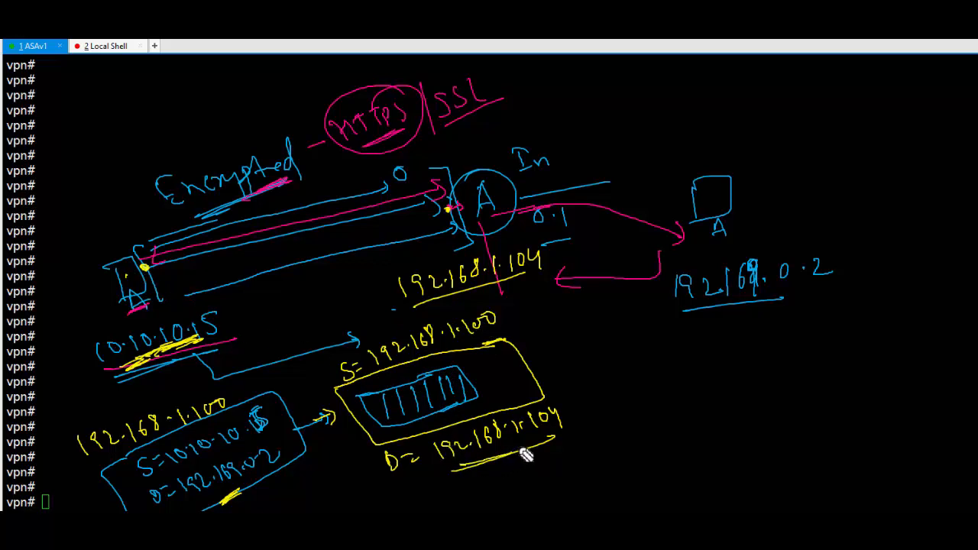
drag(462, 239, 490, 230)
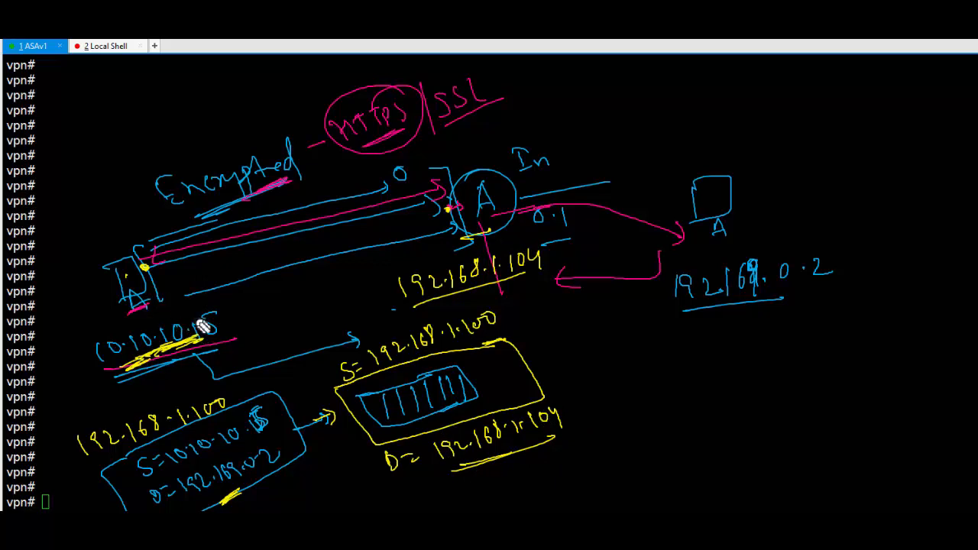
mouse_move(528, 366)
mouse_down()
mouse_move(619, 365)
mouse_move(635, 395)
mouse_move(655, 376)
mouse_up()
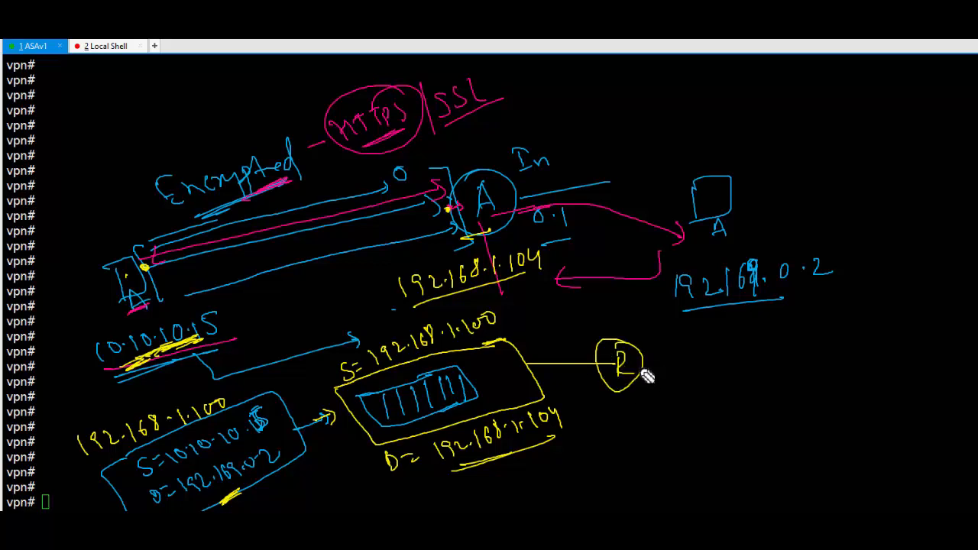
- Draw the router's outgoing arrow labelled S= NAT and D= with the destination address underlined
mouse_move(650, 376)
mouse_down()
mouse_move(686, 371)
mouse_move(685, 379)
mouse_up()
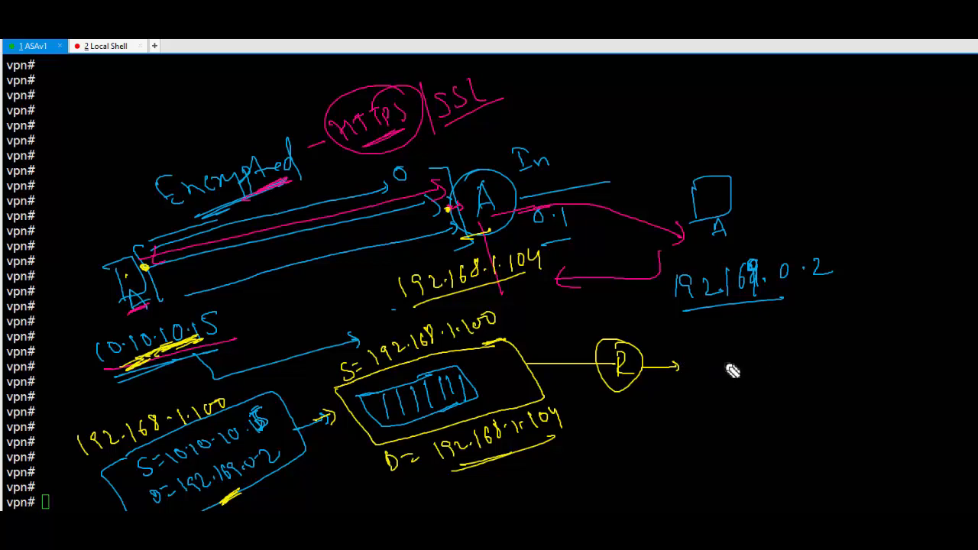
mouse_move(722, 369)
mouse_down()
mouse_move(711, 417)
mouse_move(830, 421)
mouse_move(807, 426)
mouse_move(882, 434)
mouse_up()
drag(749, 441, 874, 441)
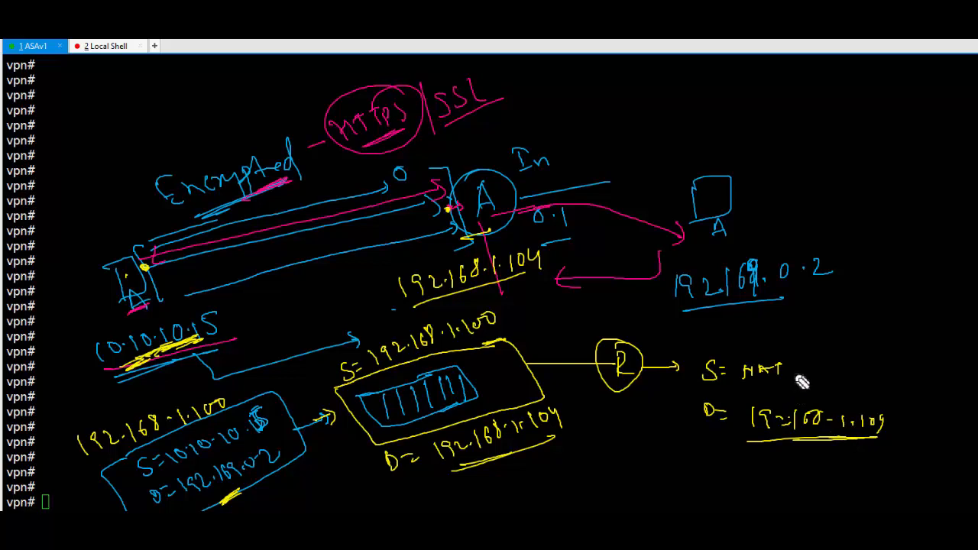
drag(799, 372, 831, 372)
drag(771, 437, 865, 439)
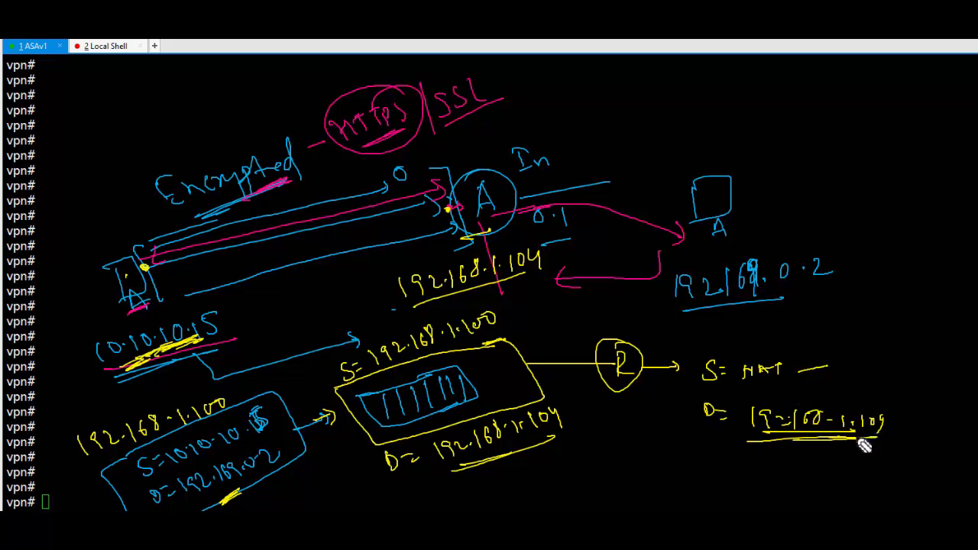
mouse_move(832, 358)
mouse_down()
mouse_move(865, 339)
mouse_move(887, 363)
mouse_move(952, 367)
mouse_up()
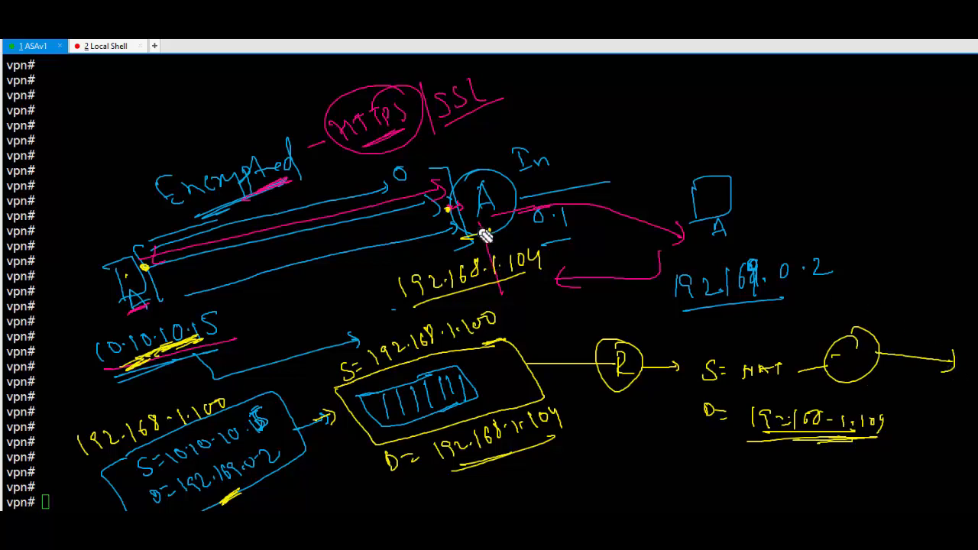
- Cross out the outer header, circle the inner packet, and add an arrow from A inward
mouse_move(465, 220)
mouse_down()
mouse_move(489, 215)
mouse_move(496, 207)
mouse_move(468, 229)
mouse_move(484, 196)
mouse_move(493, 236)
mouse_move(493, 218)
mouse_up()
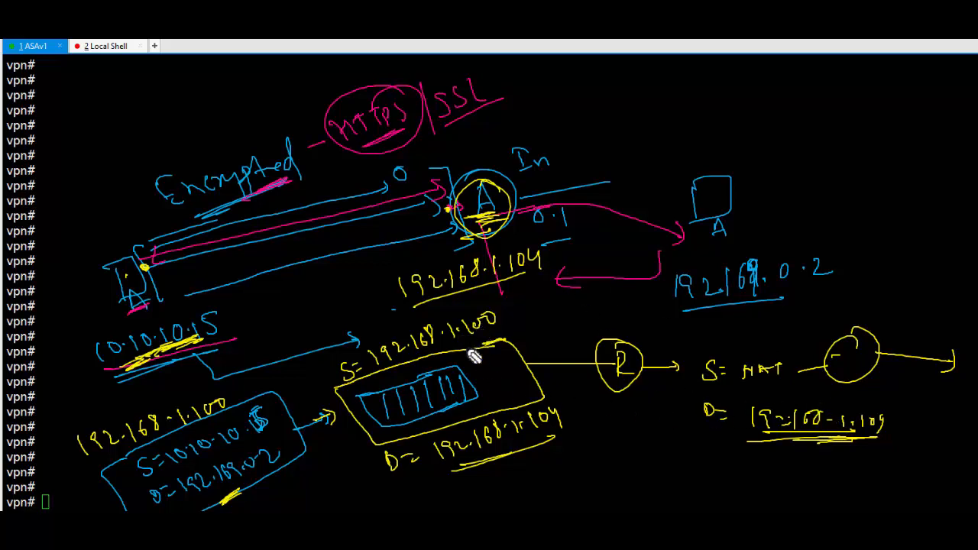
drag(476, 337, 552, 394)
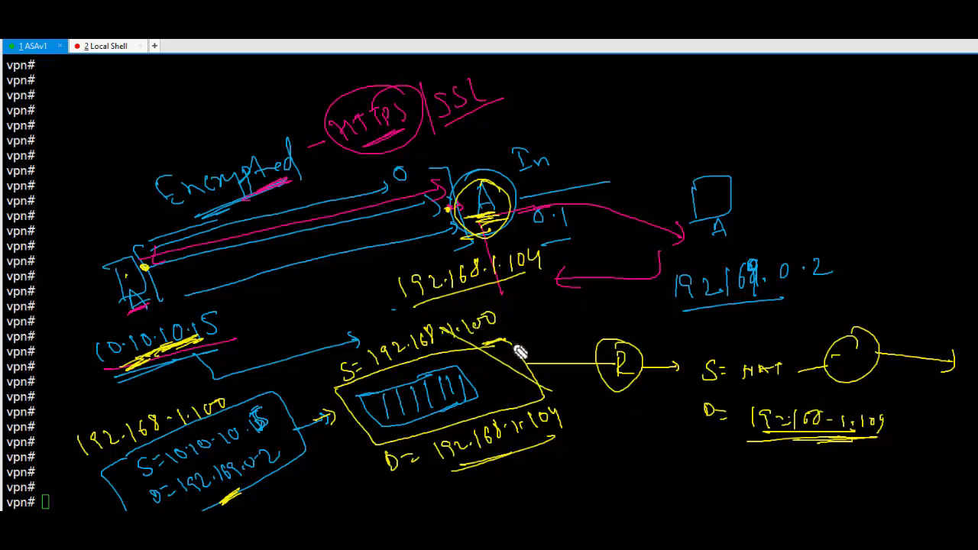
mouse_move(508, 341)
mouse_down()
mouse_move(552, 317)
mouse_move(560, 330)
mouse_up()
drag(559, 306, 545, 336)
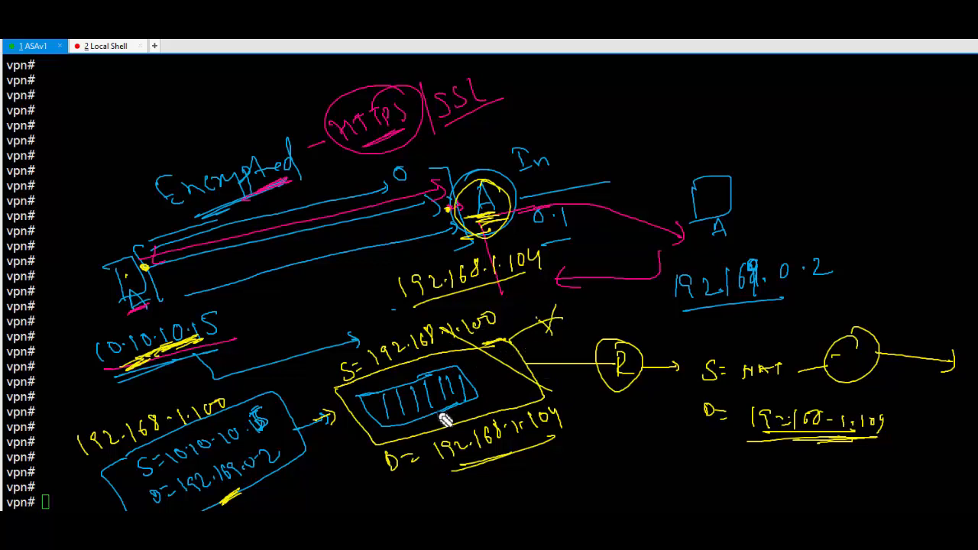
mouse_move(385, 382)
mouse_down()
mouse_move(468, 428)
mouse_move(447, 374)
mouse_move(674, 464)
mouse_up()
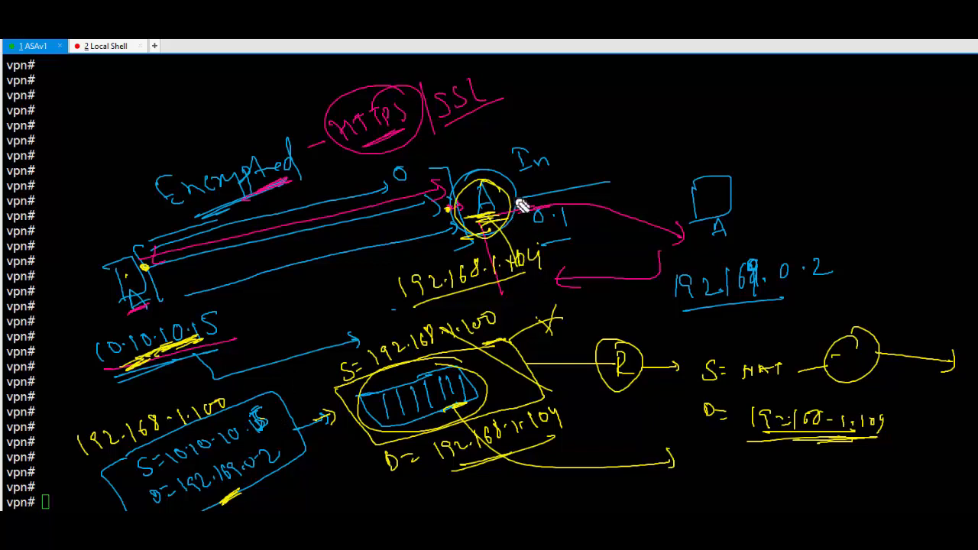
drag(523, 189, 544, 188)
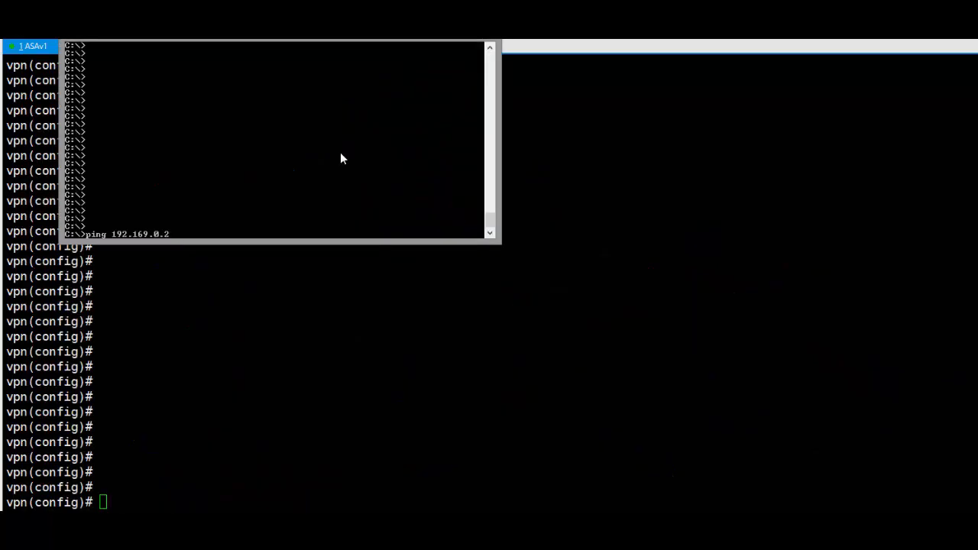
- Ping 192.169.0.2 for 4 of 4 replies, then start a debug command on the ASA with Tab completion
key(Return)
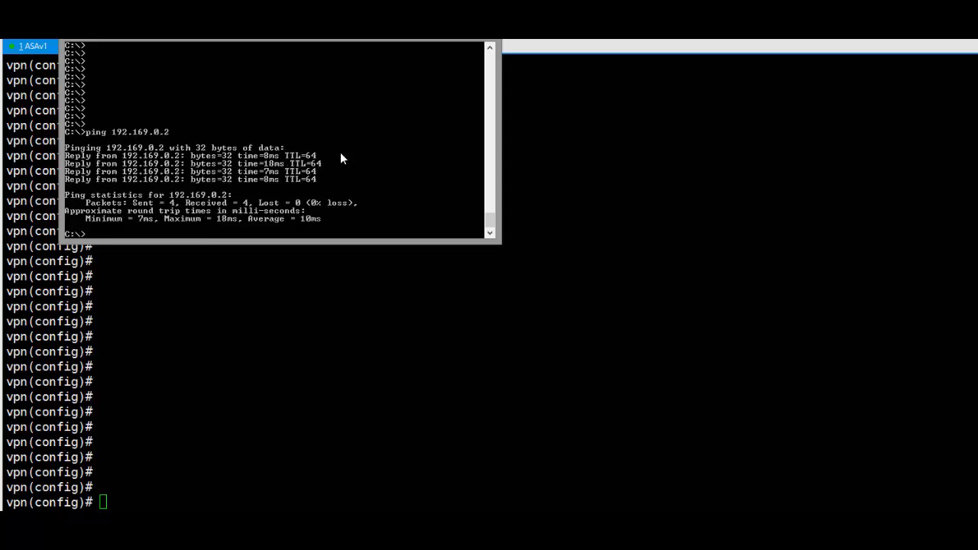
key(alt+Tab)
text(debu)
key(Tab)
text(ci)
key(Tab)
text(tr)
key(Tab)
- Replace the mistaken cifs line and enable debug icmp trace 1 on the ASA
text(1)
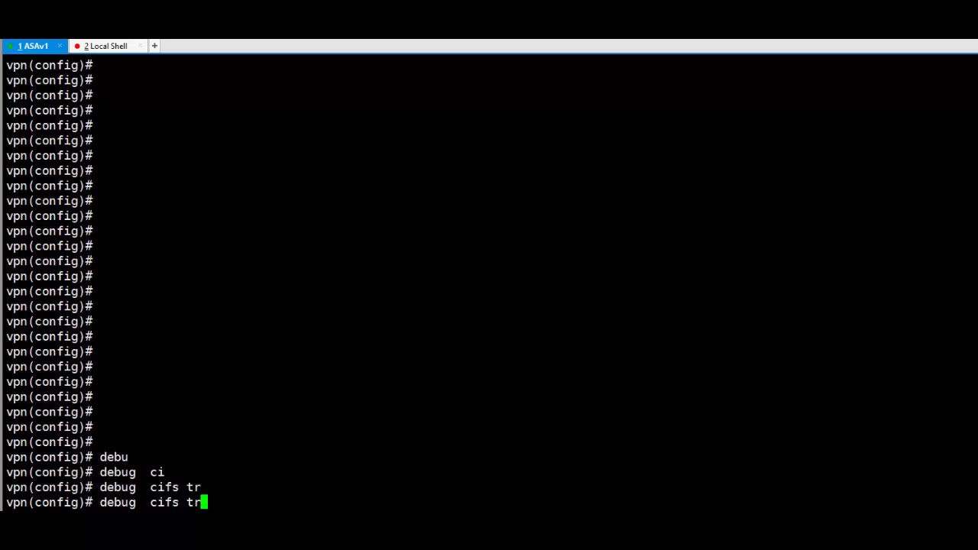
key(BackSpace)
key(BackSpace)
key(BackSpace)
key(BackSpace)
key(BackSpace)
key(BackSpace)
key(BackSpace)
key(Tab)
text(ic)
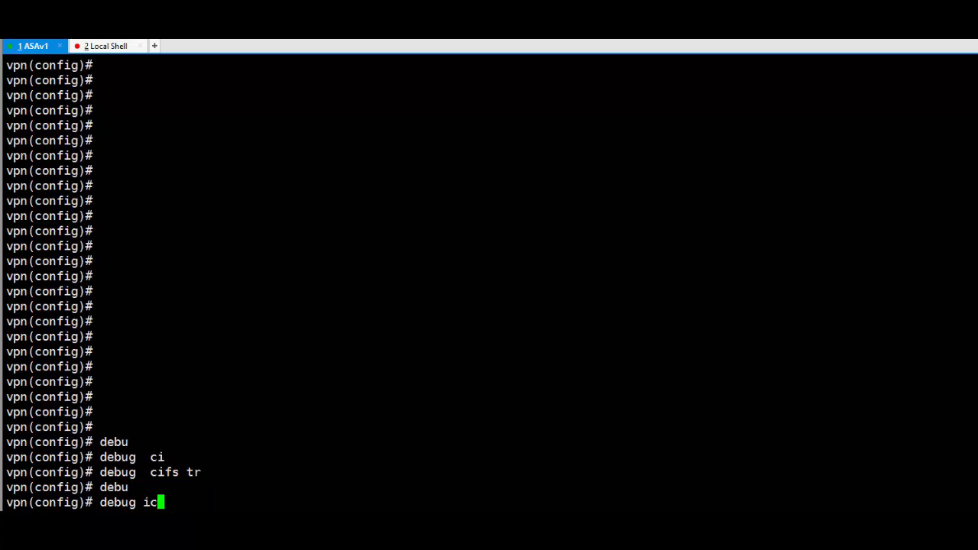
key(Tab)
text(tr)
key(Tab)
text(1)
key(Return)
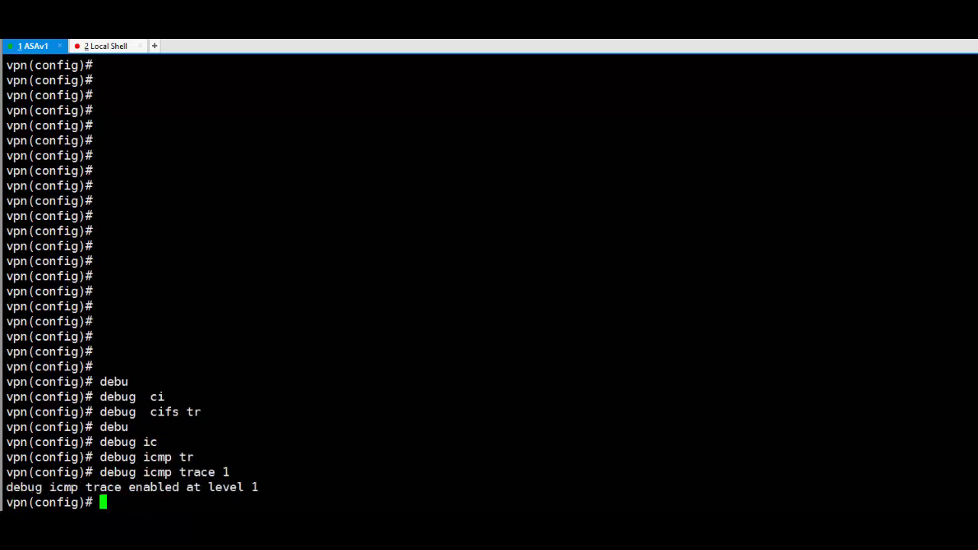
- Rerun the ping and highlight echo requests from 10.10.10.15 and replies from 192.169.0.2 in the trace
key(alt+Tab)
key(Return)
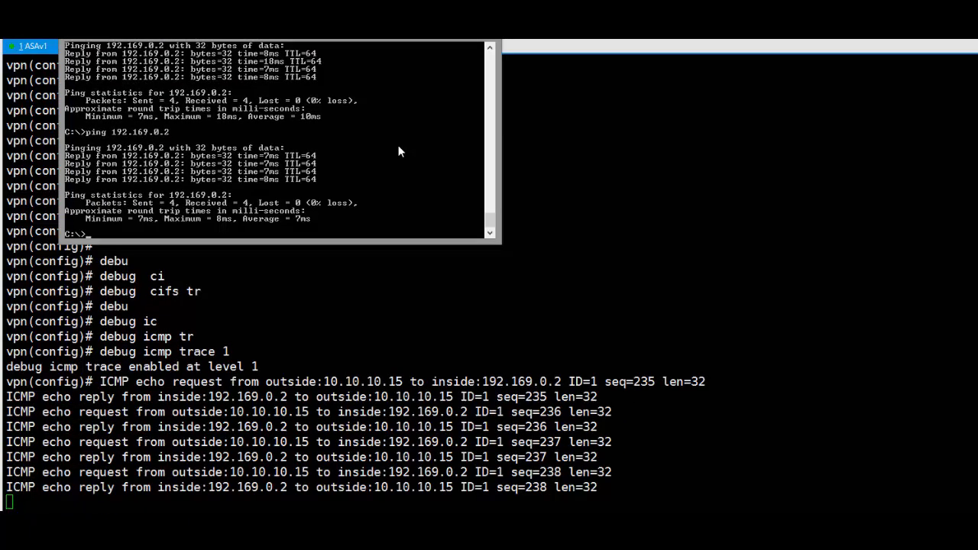
click(362, 381)
drag(362, 381, 331, 381)
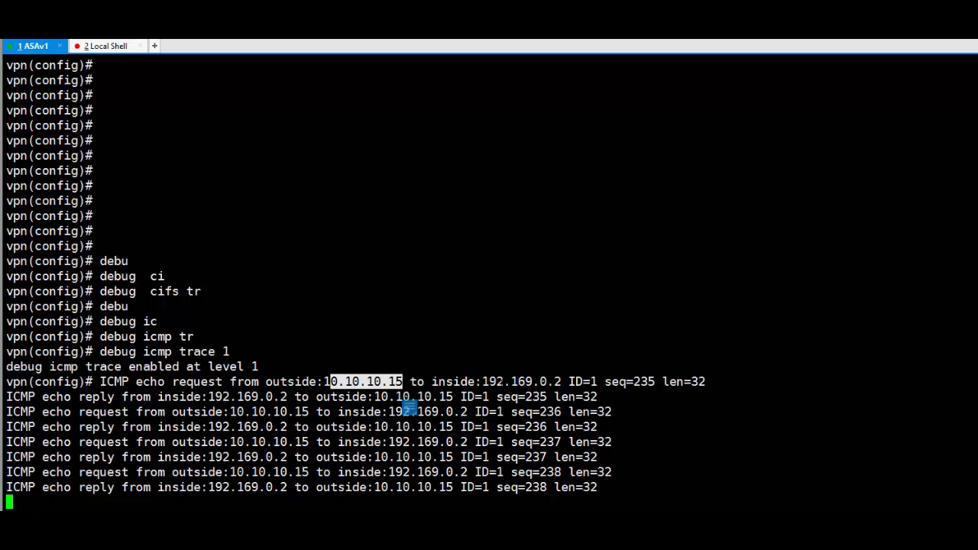
drag(482, 382, 567, 382)
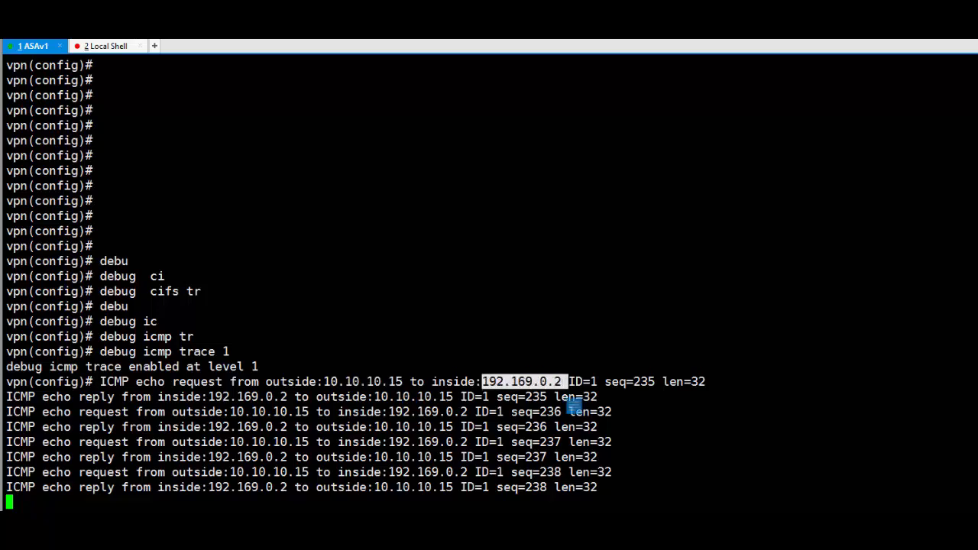
drag(63, 397, 459, 396)
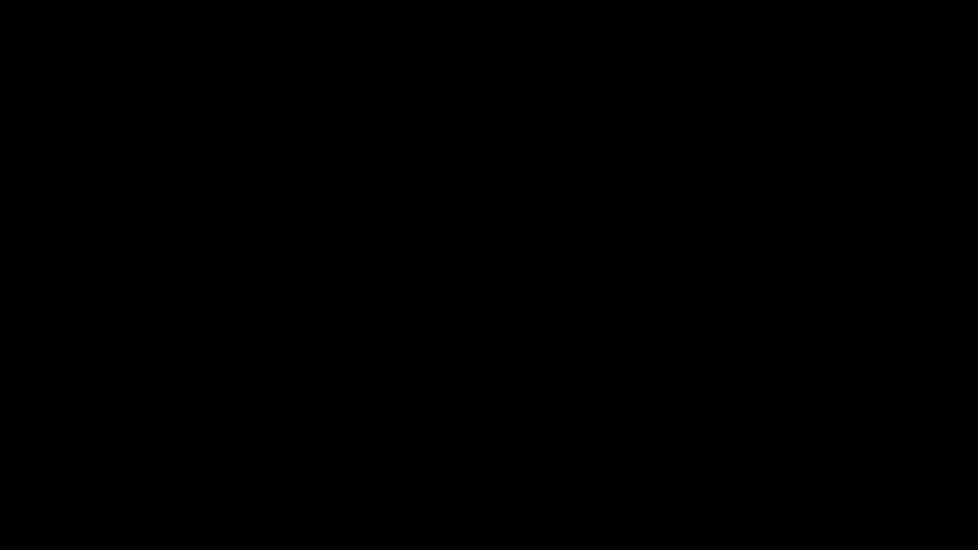